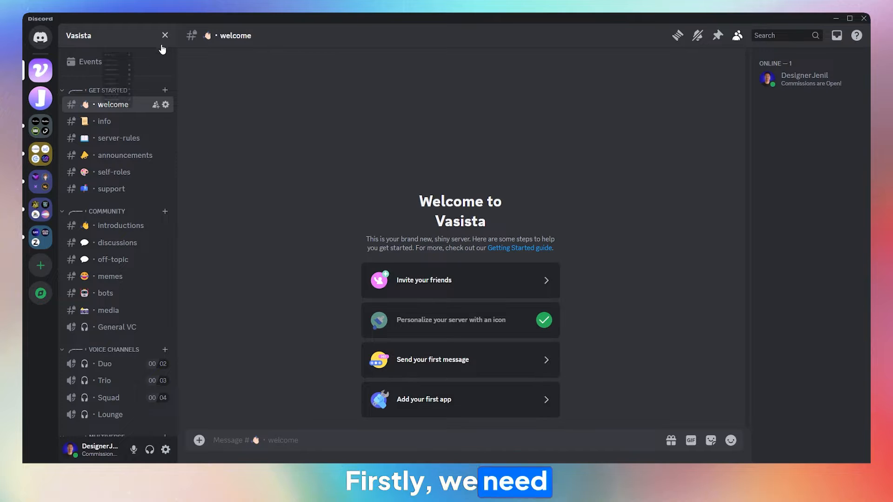
Step: Open the Vasista server settings and start enabling Community, continuing past the safety checks
left_click(161, 41)
left_click(100, 96)
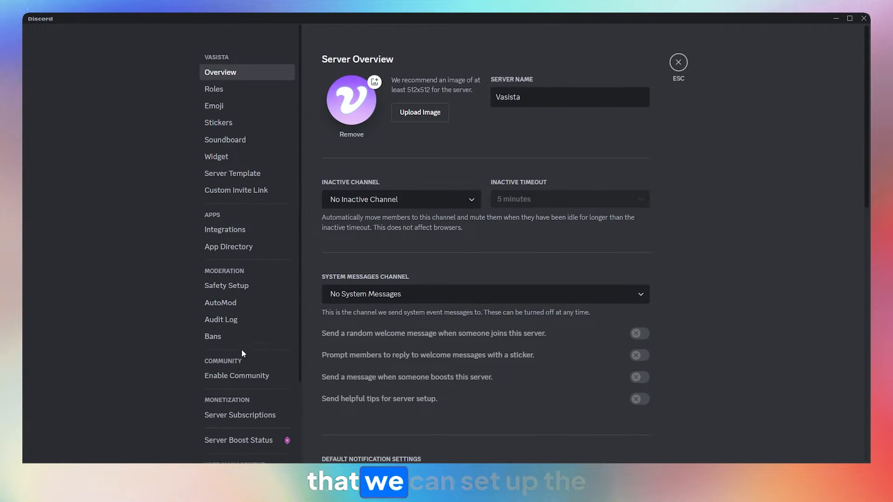
left_click(238, 375)
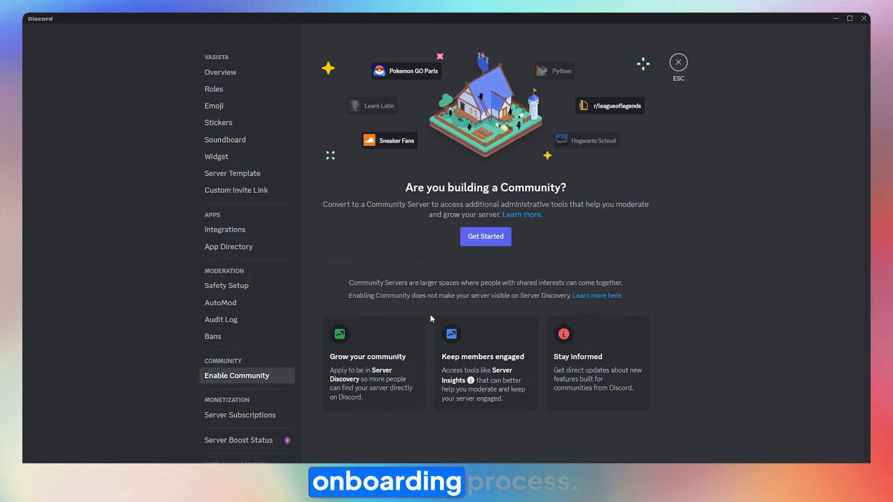
left_click(474, 243)
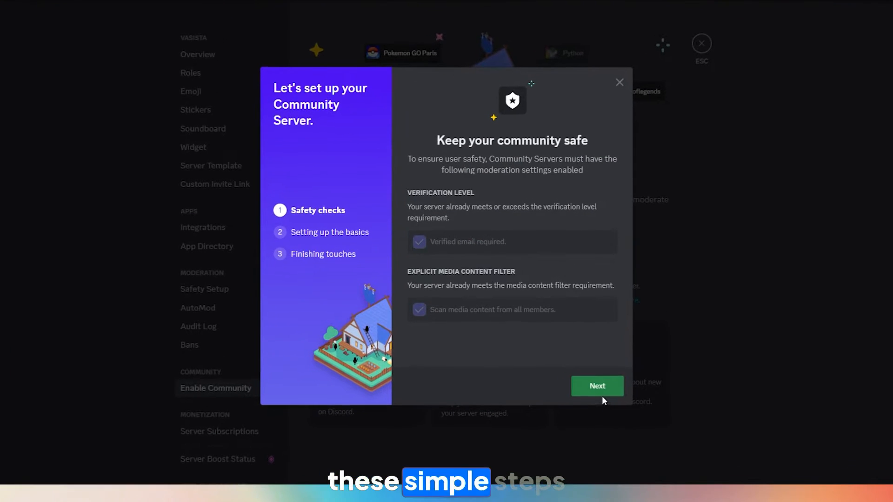
left_click(600, 389)
Step: Assign server-rules as the rules or guidelines channel and moderator as the community updates channel, and continue
left_click(499, 255)
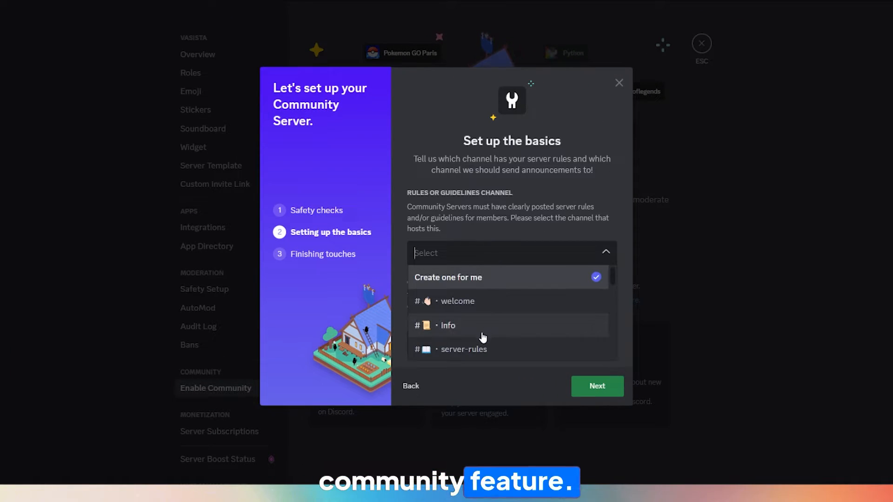
left_click(477, 350)
left_click(475, 350)
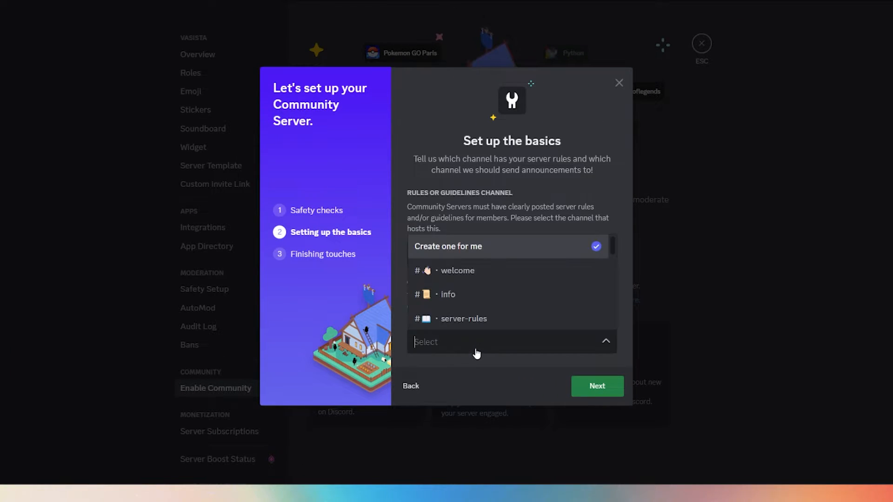
scroll(475, 312, "down", 5)
scroll(477, 309, "down", 5)
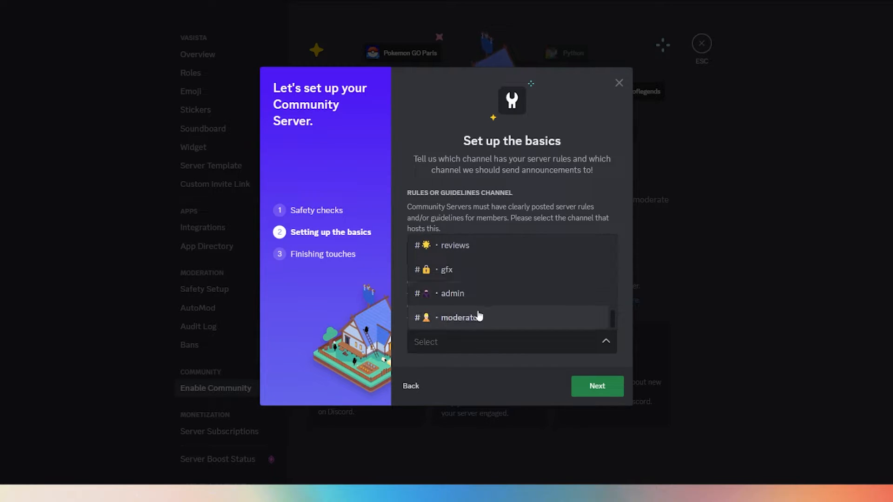
left_click(478, 316)
left_click(597, 385)
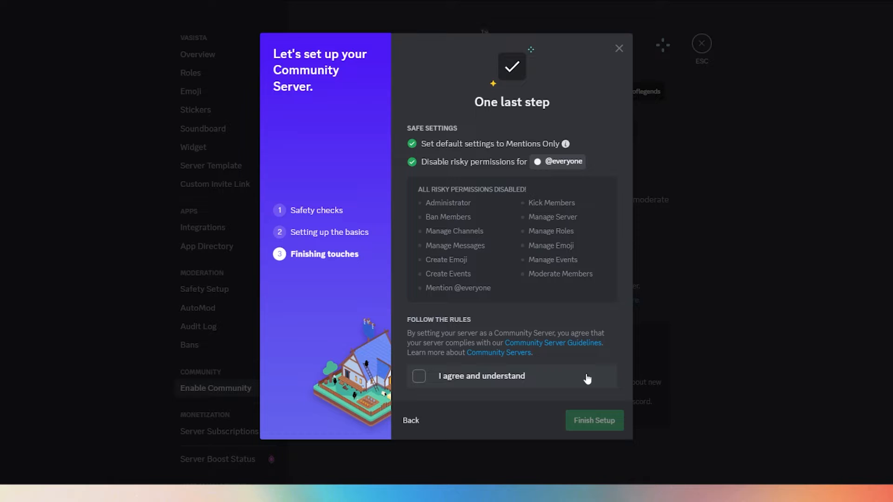
Step: Agree to the Community Server Guidelines and finish the Community setup
left_click(423, 375)
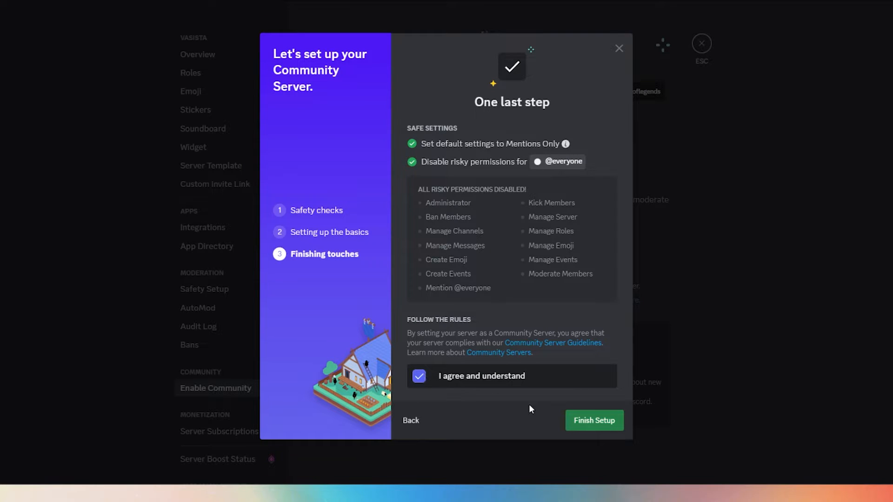
left_click(583, 422)
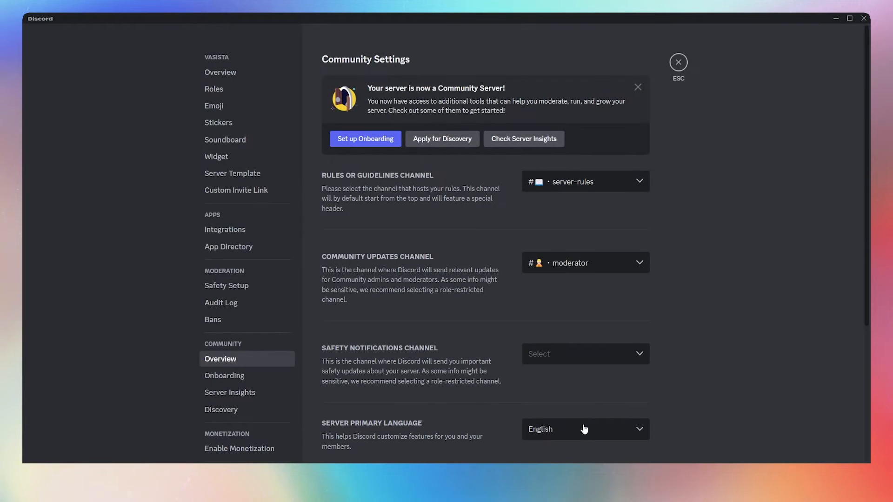
Step: Start the server's Onboarding setup and dismiss the introduction to its Safety Check stage
scroll(390, 252, "down", 3)
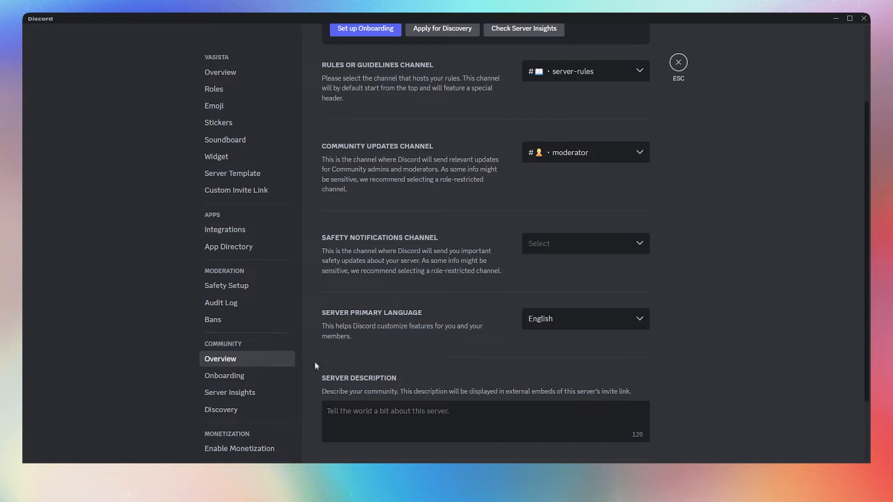
left_click(229, 377)
left_click(485, 237)
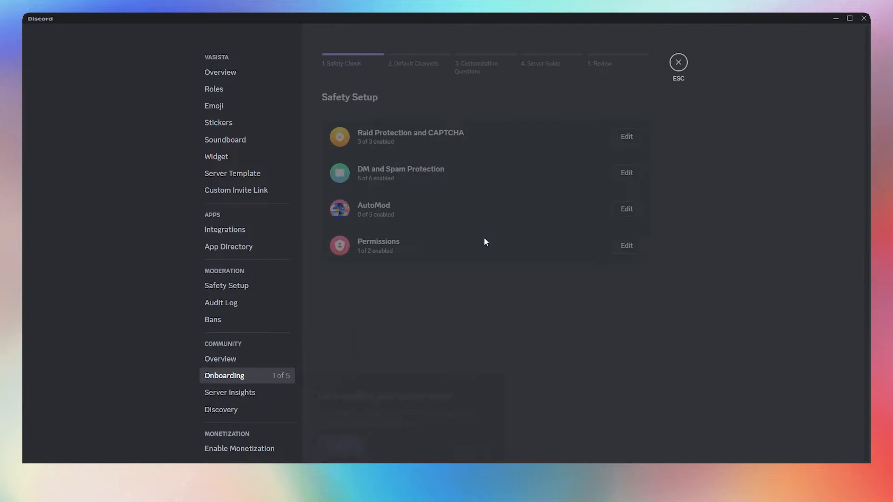
left_click(339, 391)
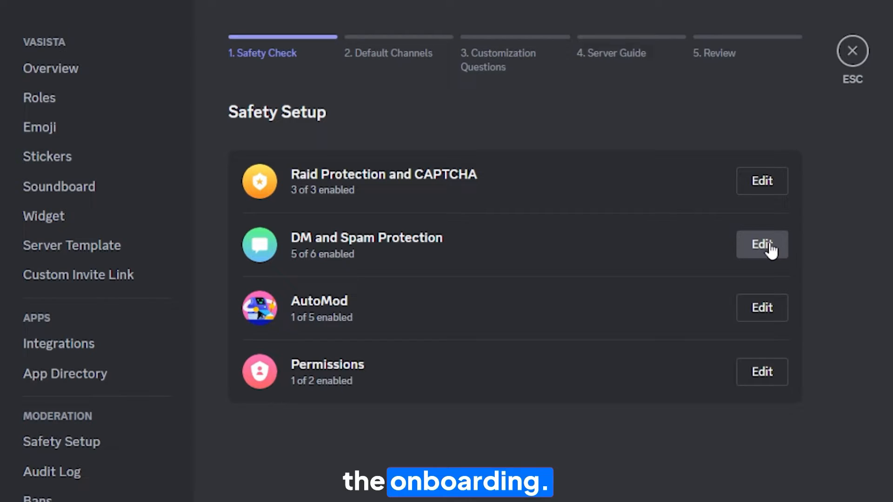
Step: In DM and Spam Protection, set up the requirement that members accept rules, and start creating the server rules
left_click(768, 249)
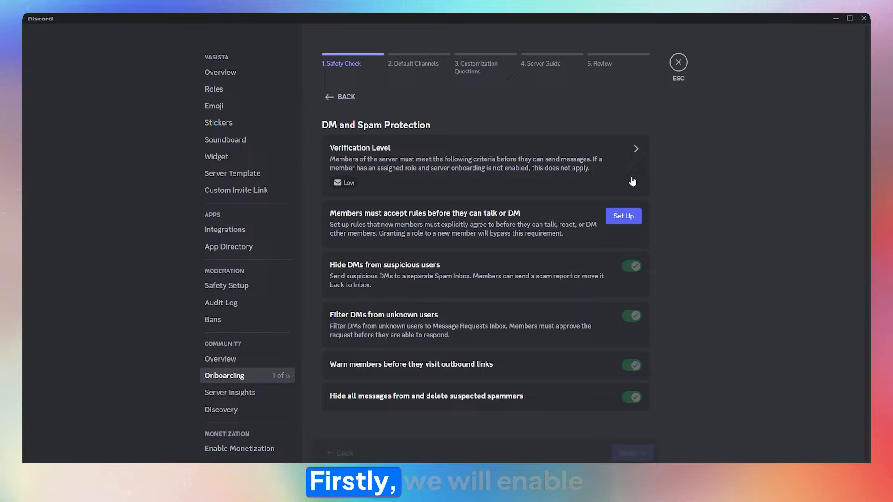
left_click(623, 216)
scroll(502, 237, "down", 3)
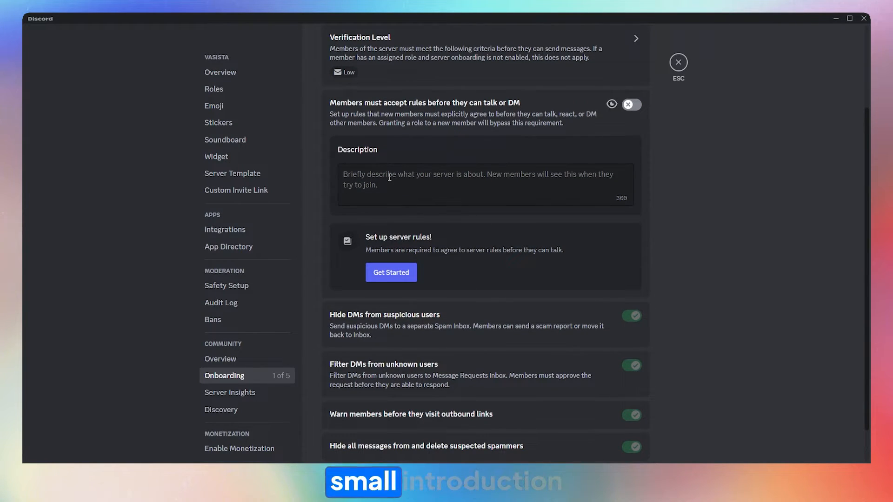
left_click(393, 194)
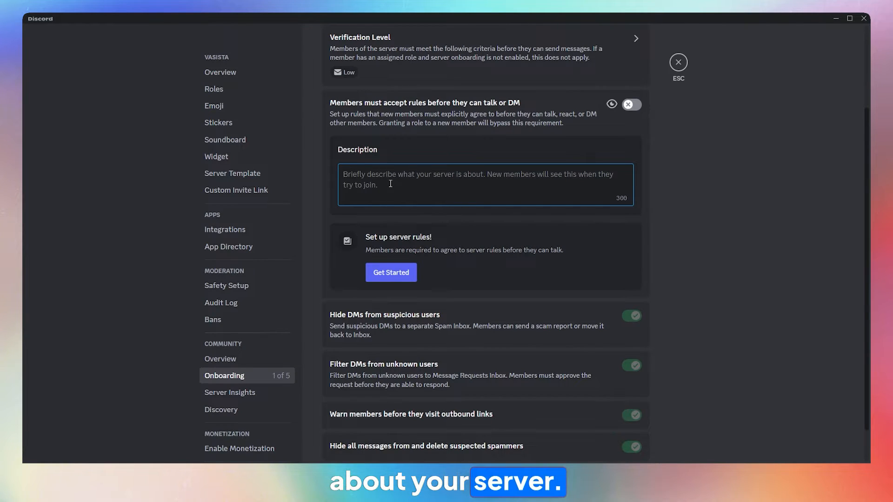
left_click(391, 274)
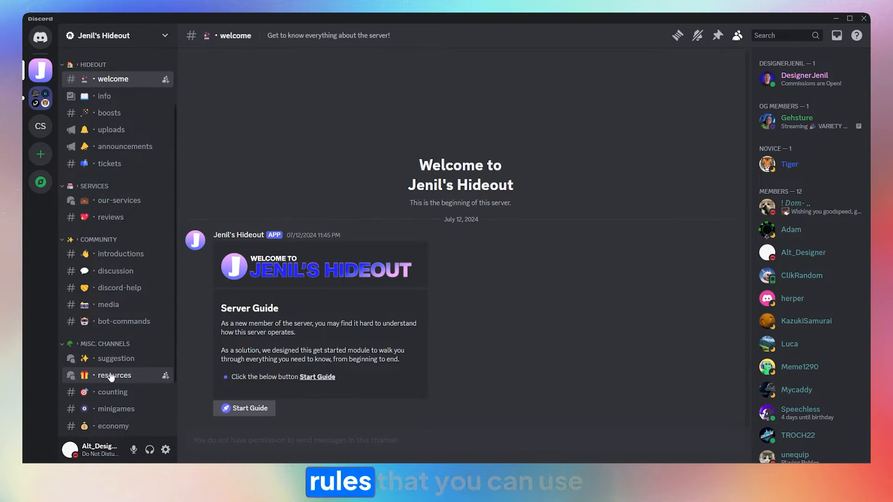
Step: Open the Server Rules Template post in the other server's resources channel, read through its rules, and close it
left_click(115, 375)
left_click(458, 148)
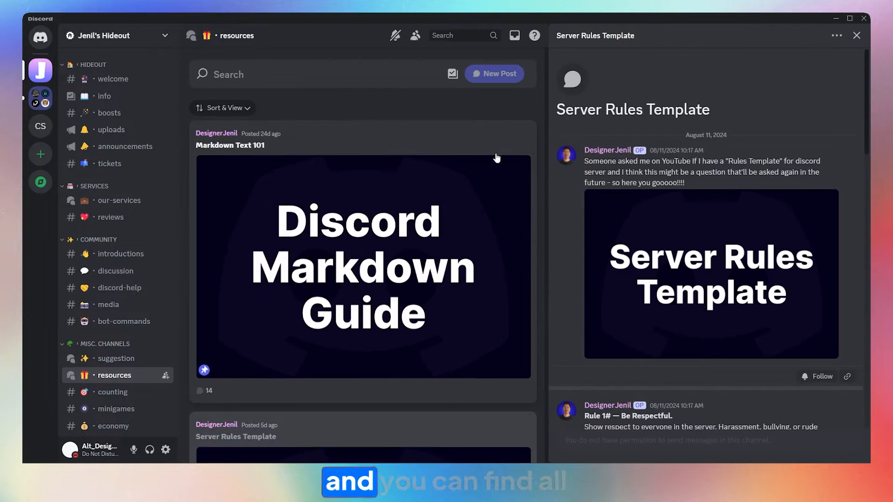
scroll(867, 167, "down", 2)
left_click_drag(867, 168, 853, 408)
left_click(857, 37)
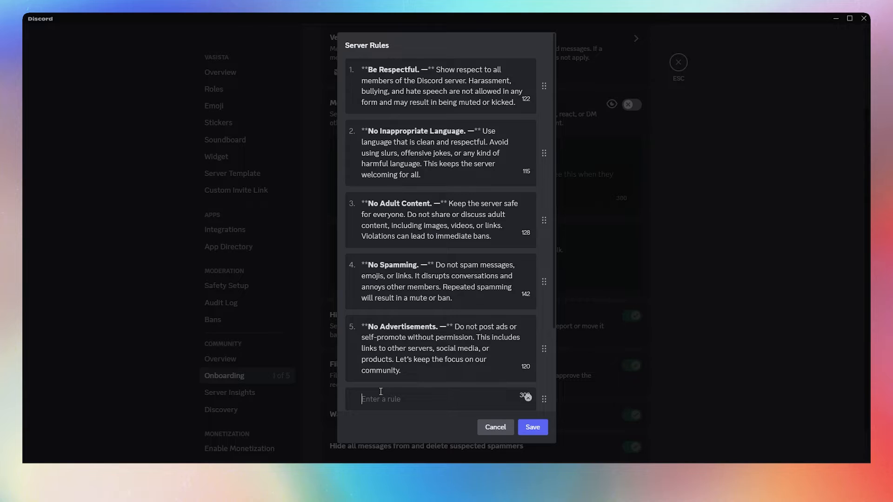
Step: Add the sixth server rule, "Follow Discord's Rules.", about abiding by Discord's official Guidelines and Terms of Service, and save the rules
type("** Follow Discord's Rules. —** Abide by Discord’s official Guidelines and Terms of Service. Violations of these rules can result in being reported and possibly banned from the platform.")
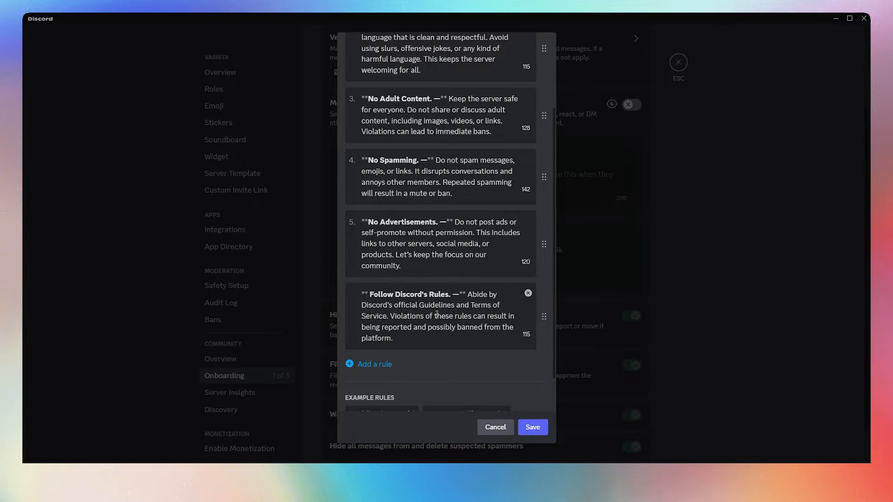
scroll(436, 314, "up", 3)
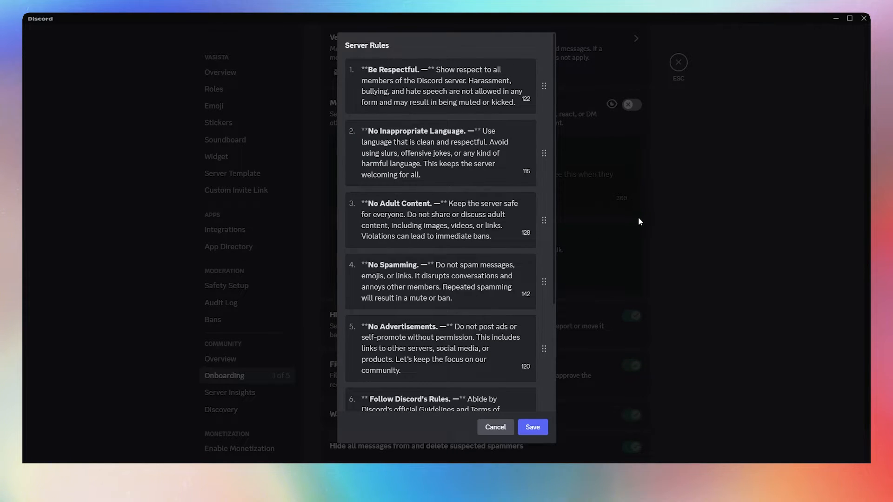
left_click_drag(557, 230, 578, 240)
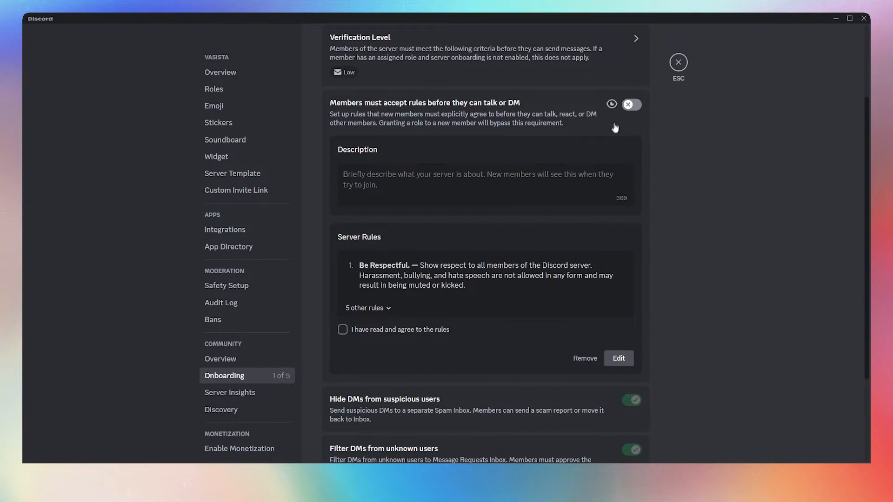
Step: Enable the requirement to accept rules before talking, preview the screen members will see, and return to Safety Setup
left_click(612, 105)
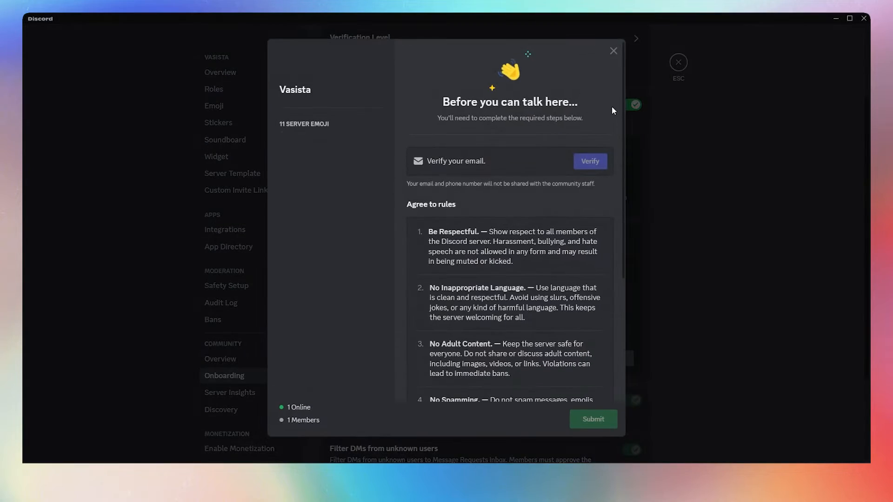
scroll(562, 279, "down", 5)
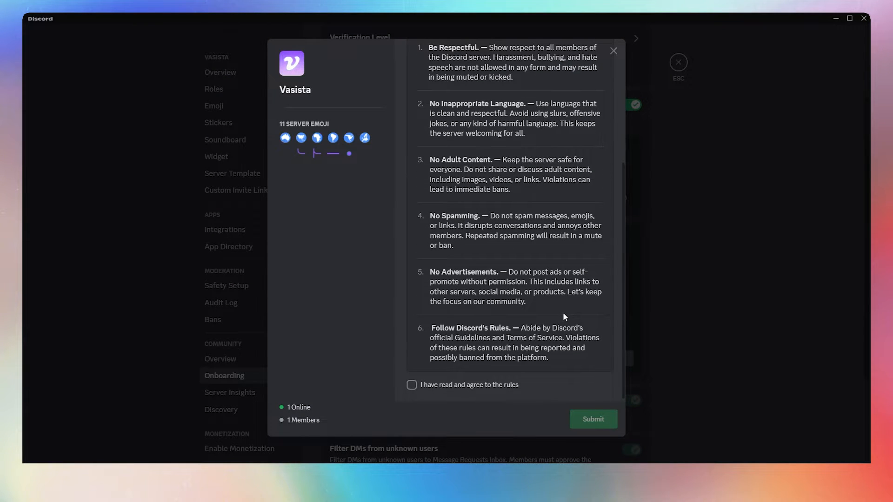
scroll(565, 317, "up", 5)
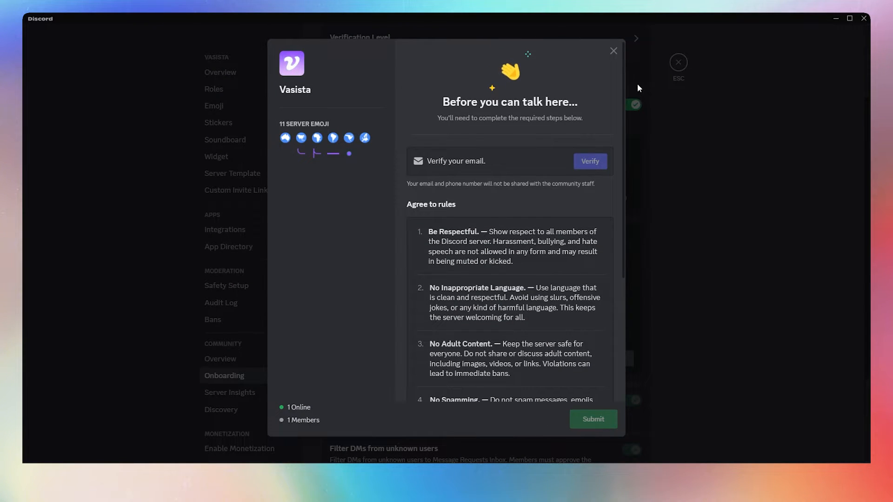
left_click(612, 50)
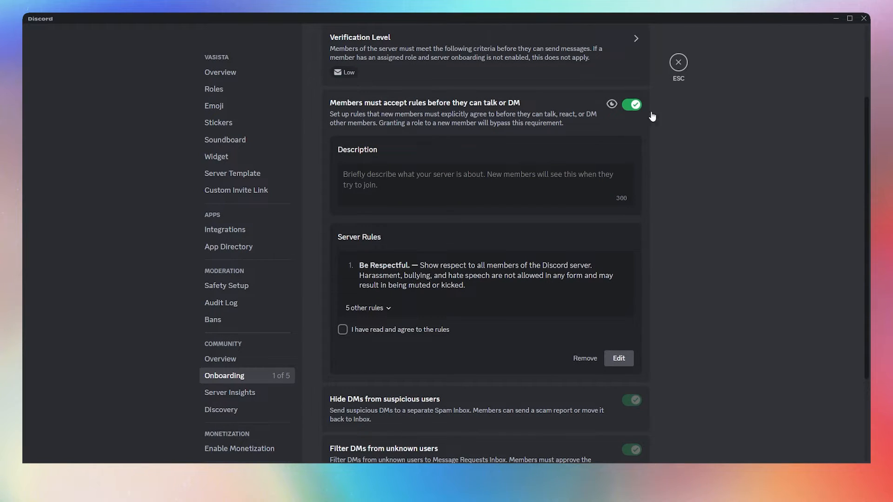
scroll(655, 103, "up", 3)
left_click(363, 88)
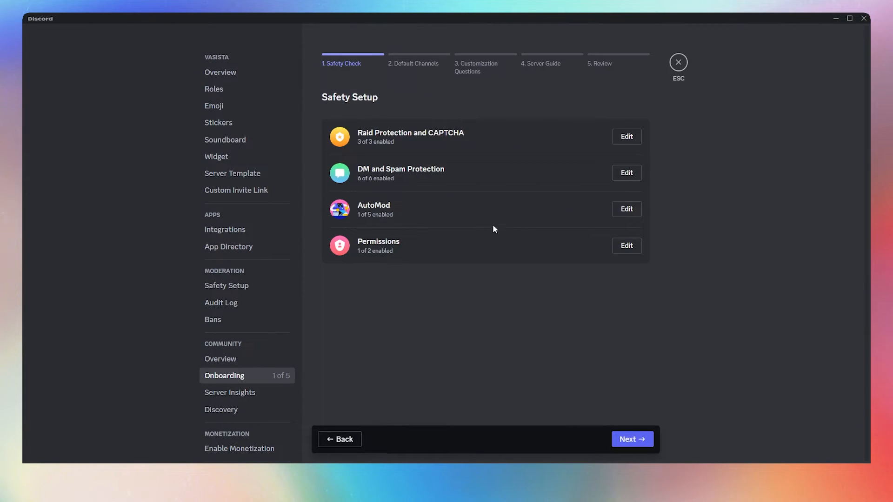
Step: Review the AutoMod member and content filters, and return to Safety Setup
left_click(622, 212)
scroll(564, 249, "down", 3)
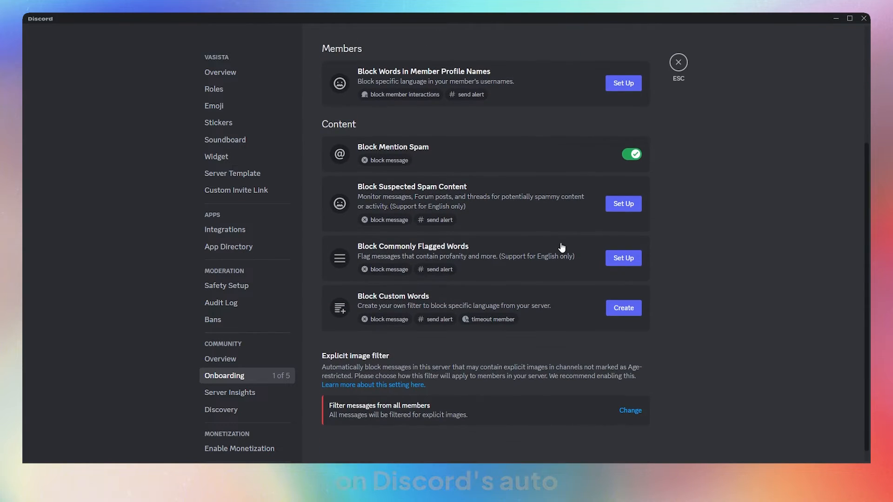
scroll(702, 236, "up", 3)
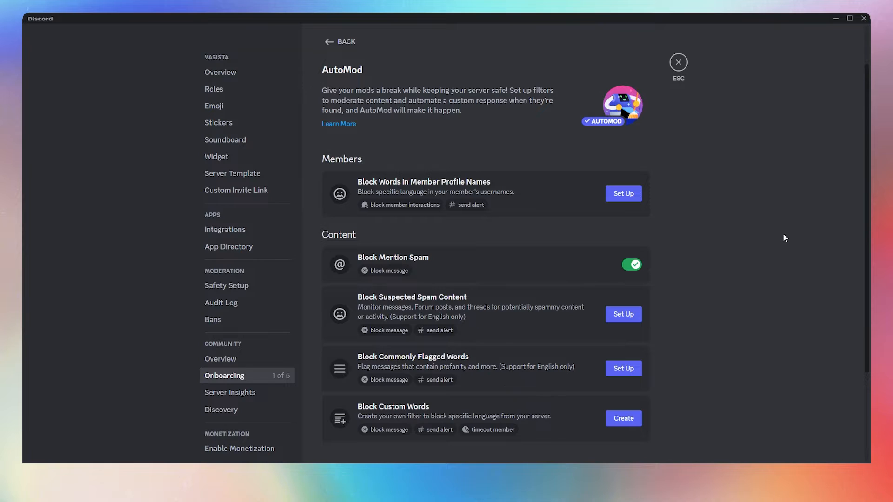
left_click(327, 44)
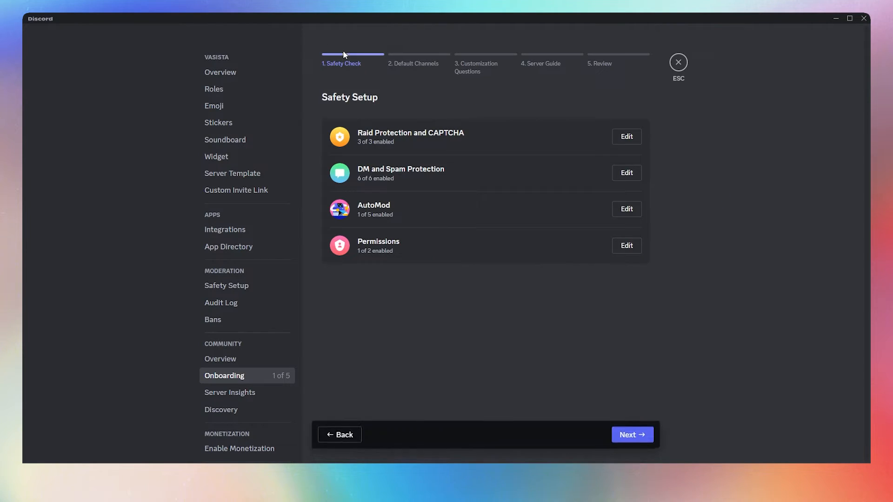
Step: Advance onboarding to Default Channels, examine which channels need unlocking for everyone, and leave the server settings
left_click(625, 440)
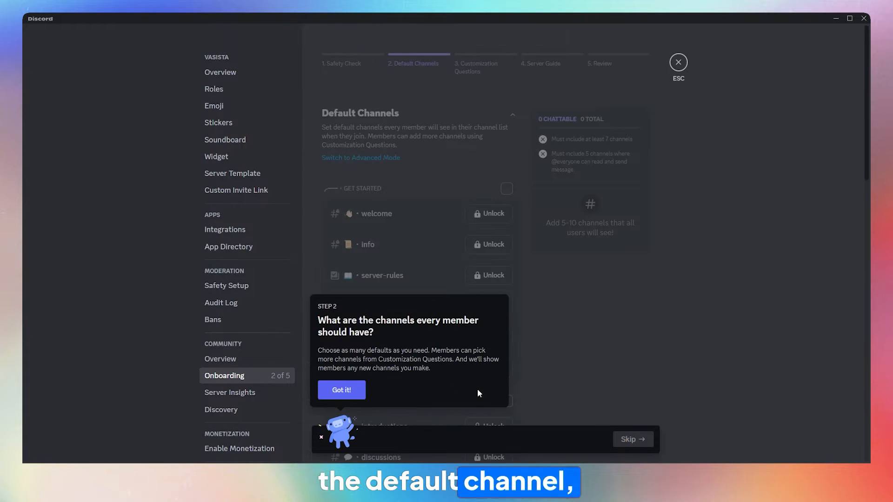
left_click(338, 391)
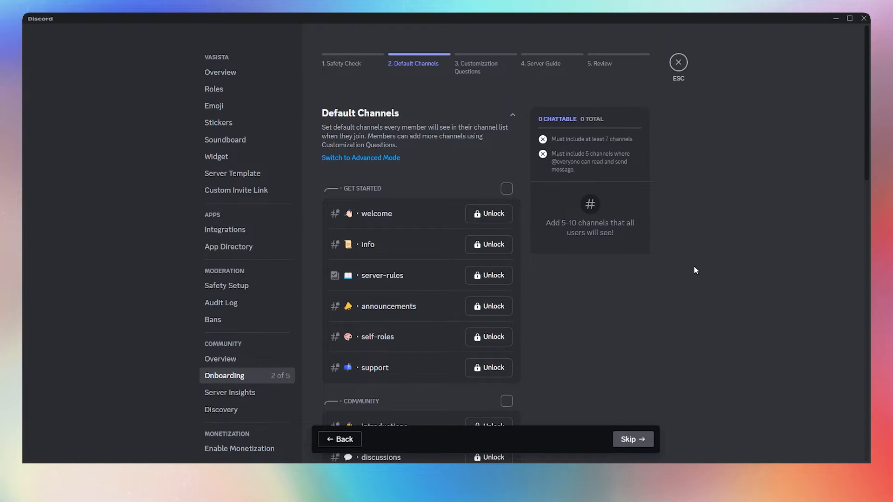
scroll(693, 267, "down", 12)
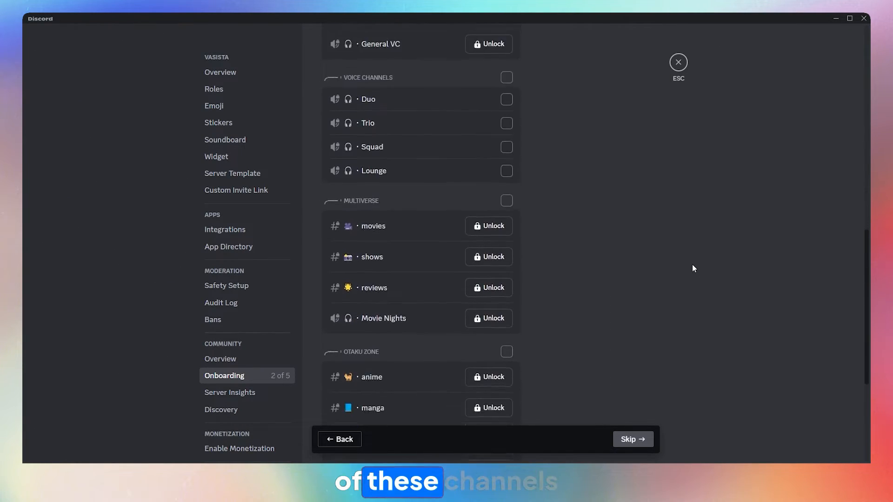
scroll(692, 268, "down", 4)
scroll(692, 268, "up", 6)
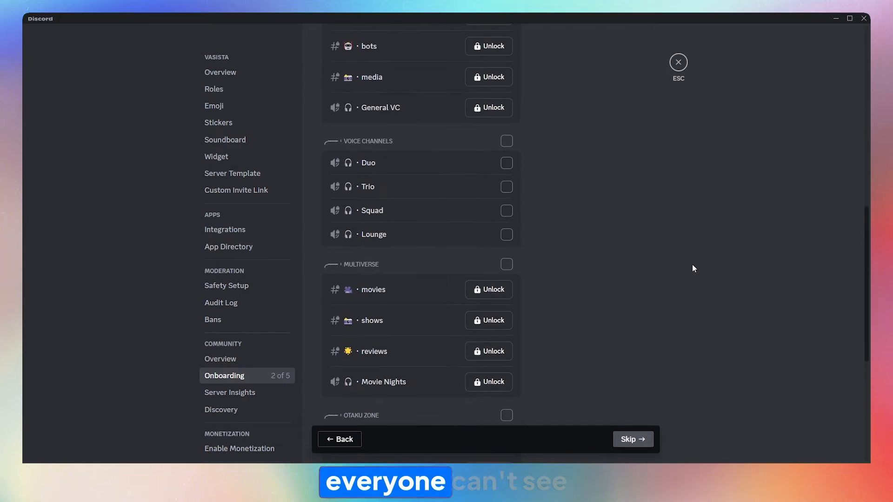
scroll(692, 268, "up", 3)
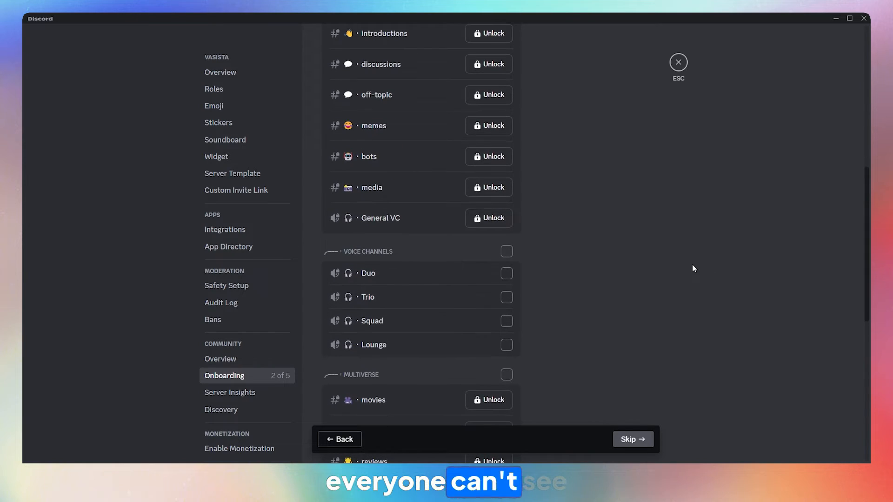
left_click(678, 63)
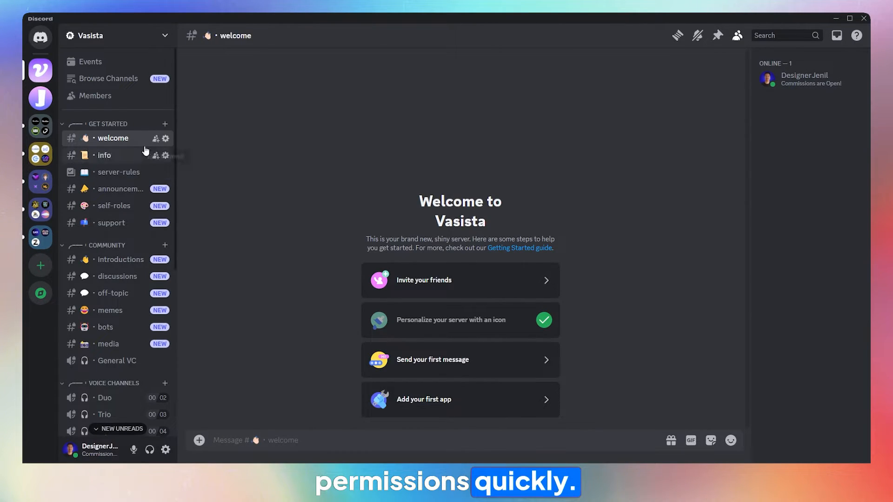
right_click(120, 125)
left_click(142, 232)
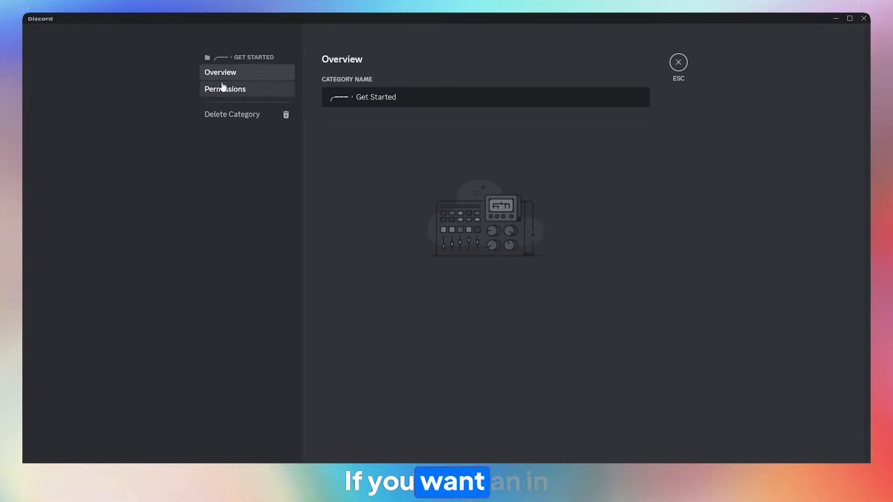
left_click(223, 89)
left_click(633, 370)
scroll(637, 193, "down", 6)
scroll(637, 233, "down", 5)
left_click(600, 192)
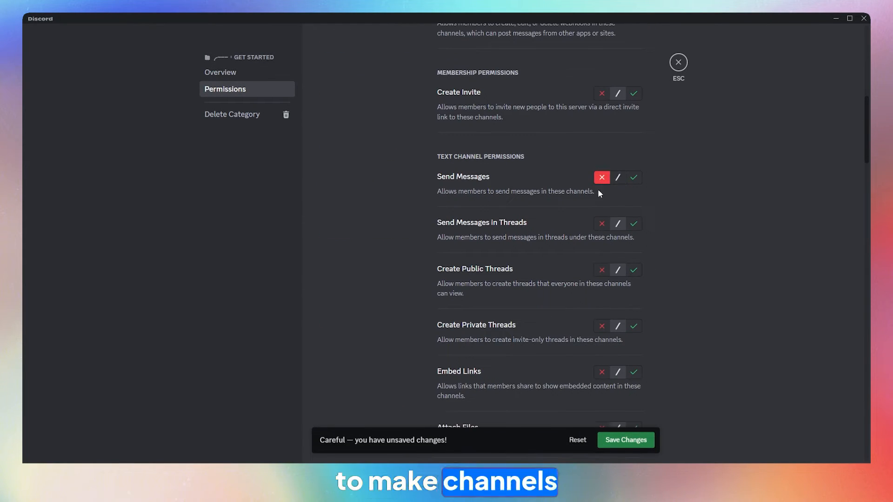
scroll(605, 232, "down", 5)
scroll(612, 332, "down", 7)
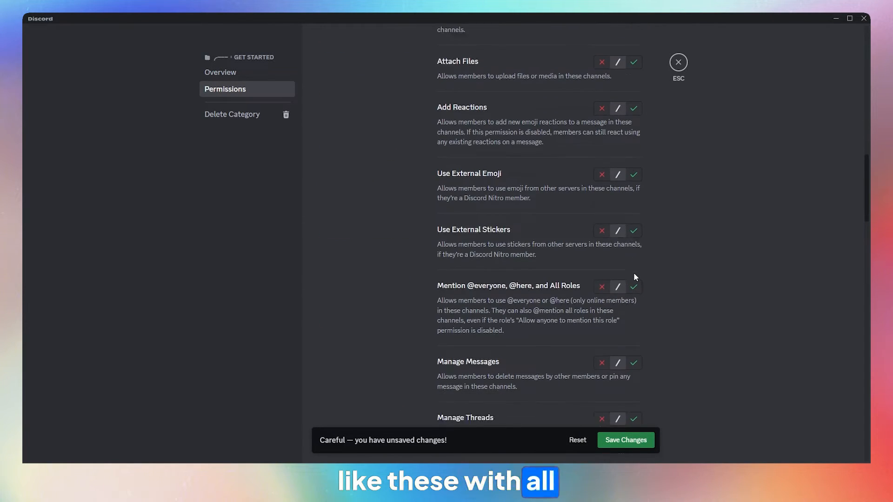
left_click(625, 440)
left_click(679, 62)
right_click(116, 247)
left_click(174, 361)
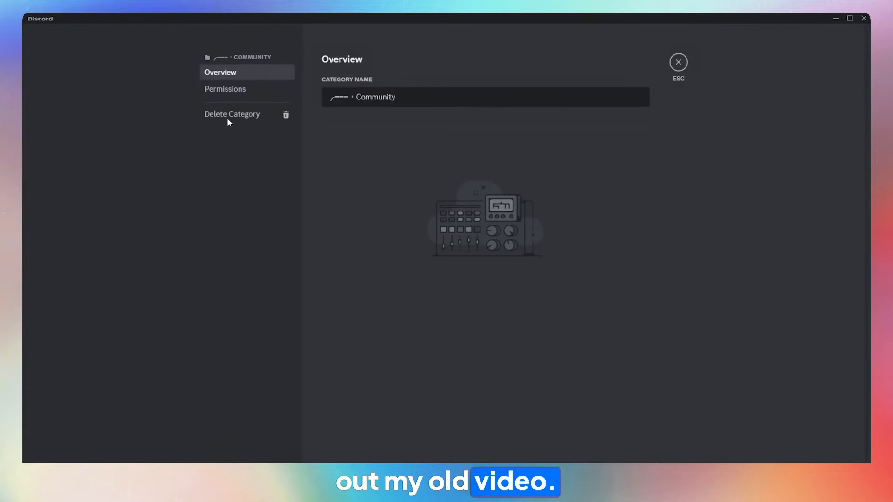
left_click(225, 89)
scroll(607, 202, "down", 4)
left_click(633, 193)
scroll(620, 269, "down", 8)
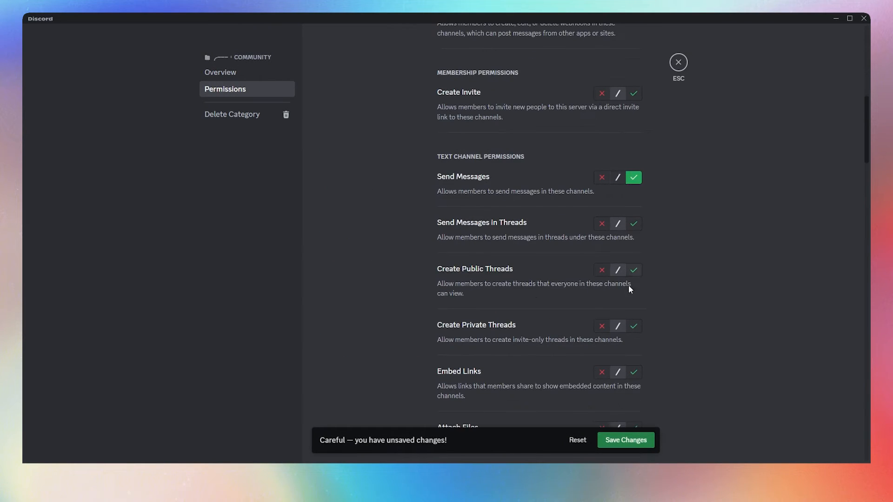
scroll(619, 317, "down", 12)
left_click(634, 291)
scroll(633, 316, "down", 5)
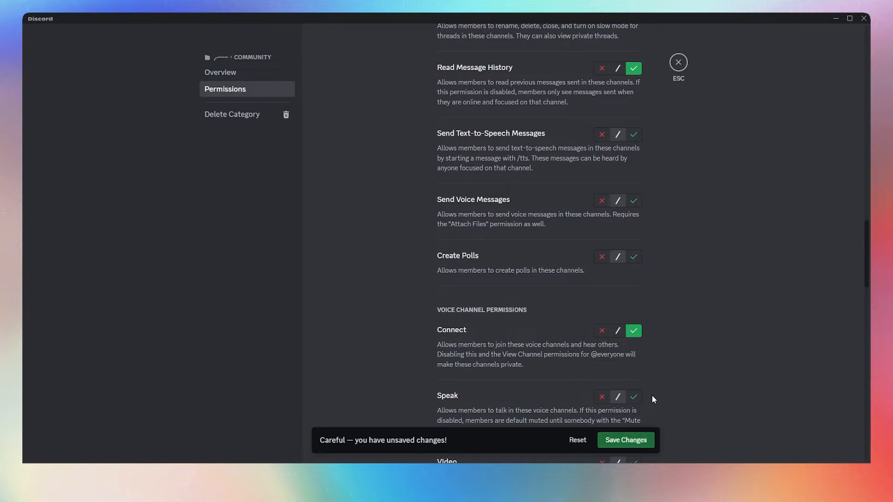
left_click(678, 62)
scroll(105, 216, "down", 4)
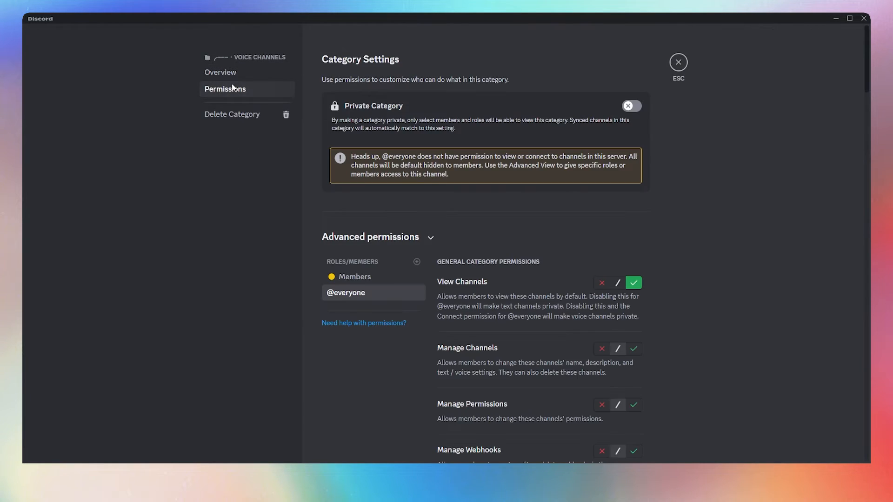
scroll(634, 204, "down", 15)
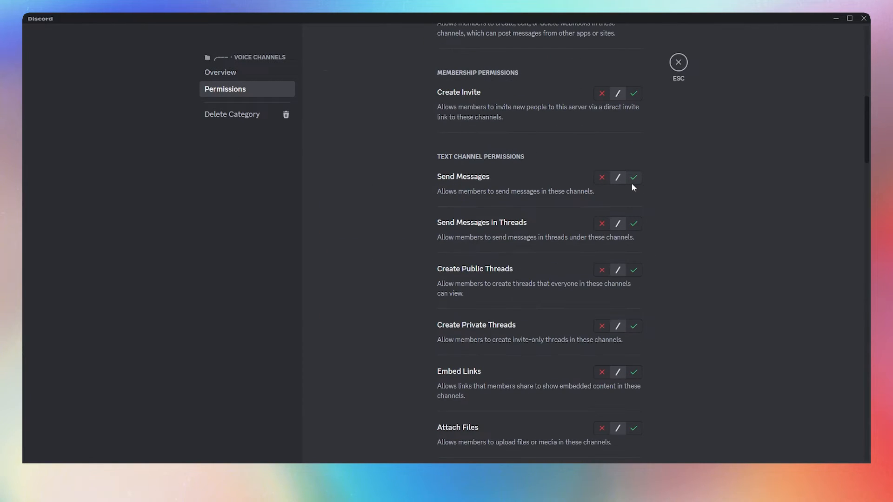
scroll(631, 279, "down", 7)
left_click(633, 179)
scroll(634, 289, "down", 5)
left_click(634, 222)
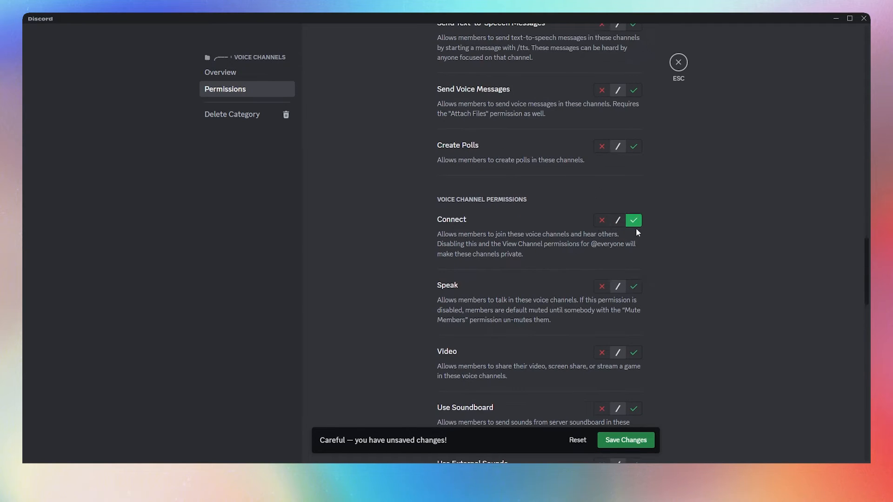
left_click(679, 62)
Step: Create a new server role named Multiverse
scroll(154, 246, "down", 3)
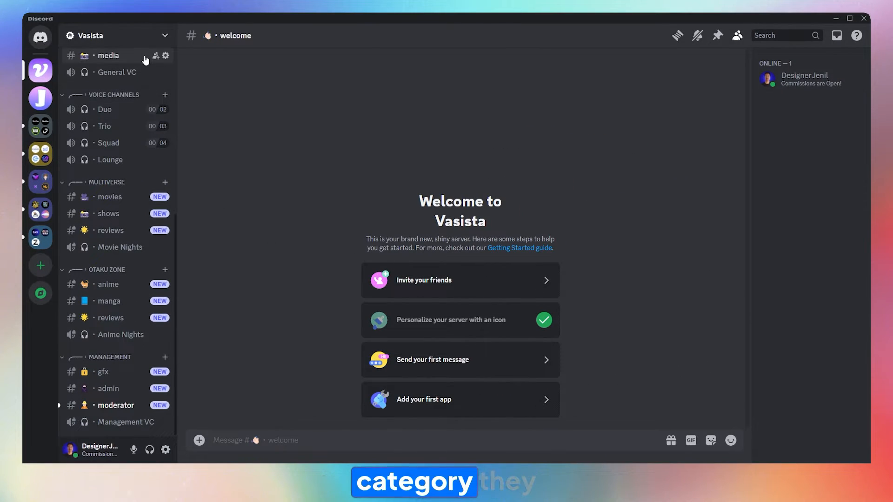
scroll(171, 158, "up", 5)
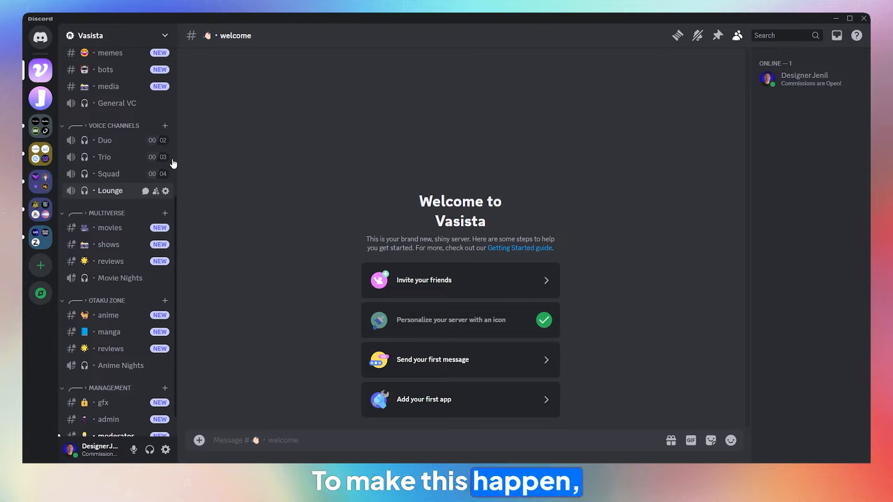
left_click(137, 41)
left_click(126, 98)
left_click(214, 88)
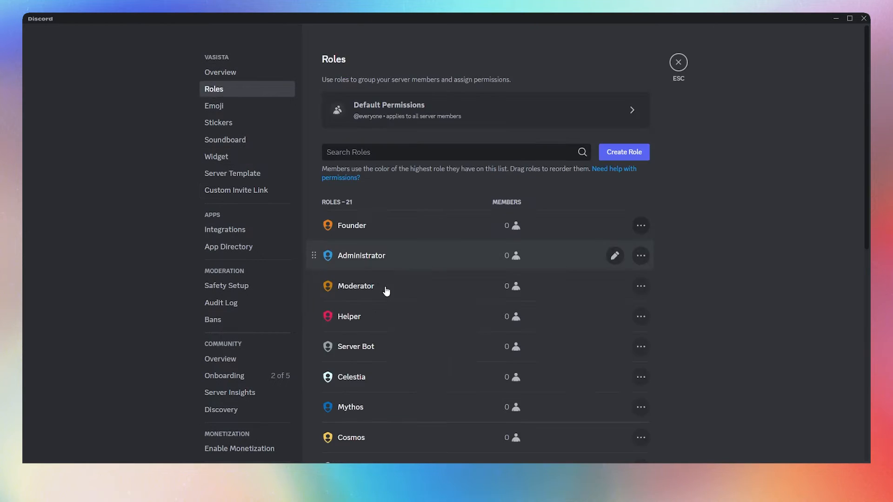
left_click(607, 154)
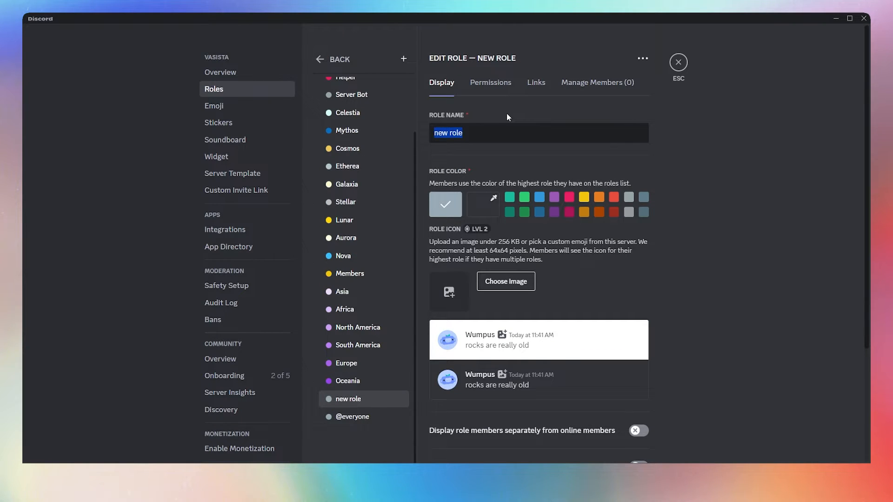
type("Multiverse")
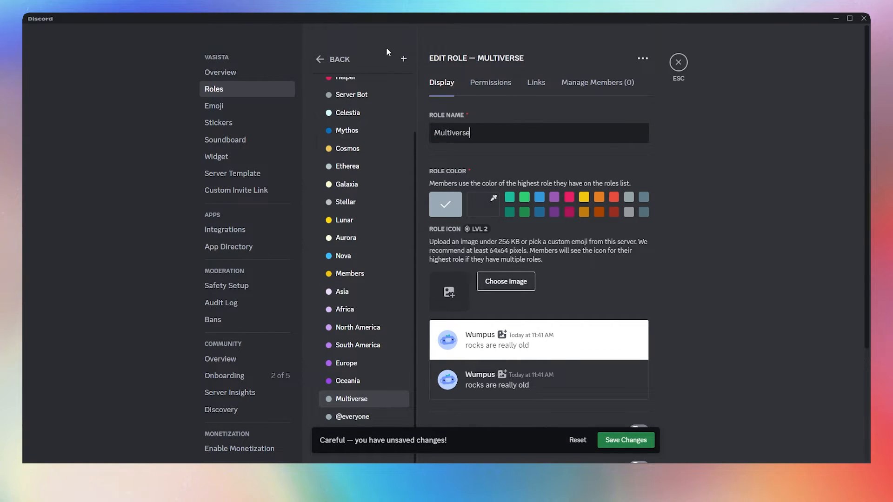
Step: Create a green role named Otaku, color the Multiverse role purple, and leave the server settings
left_click(403, 59)
type("Otaku")
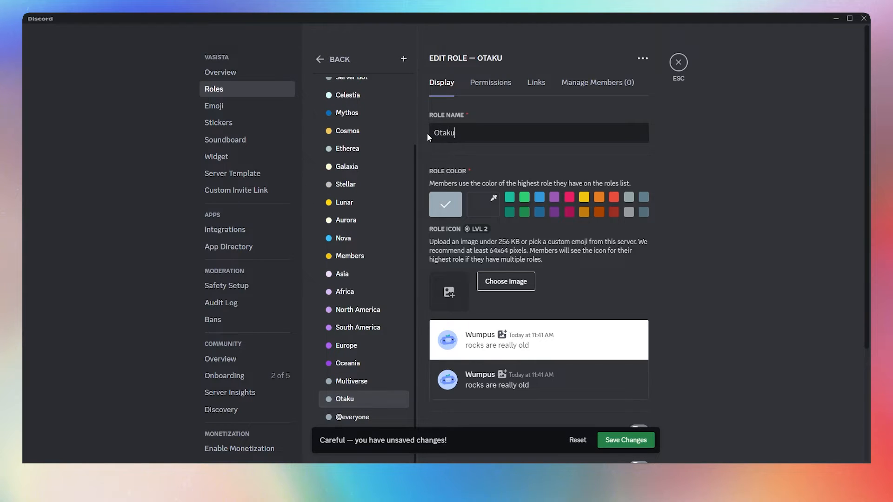
left_click(524, 197)
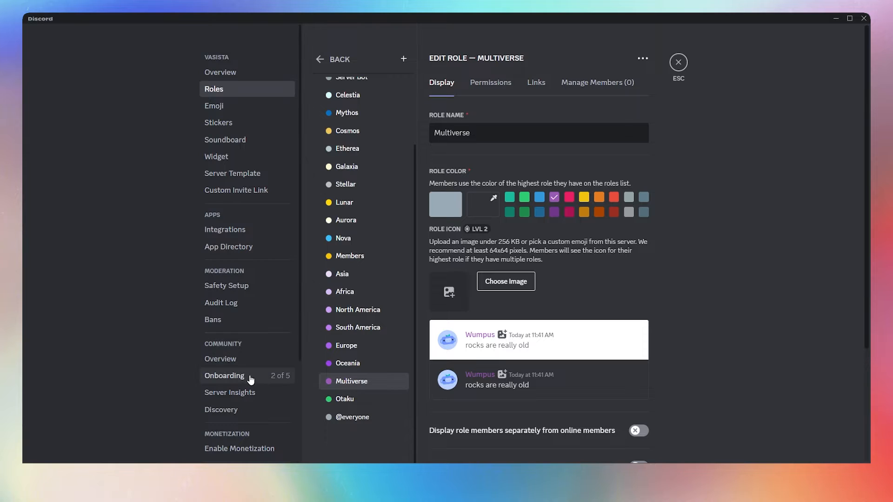
left_click(678, 62)
Step: Add the Multiverse role to the Multiverse category's advanced permissions
scroll(172, 275, "down", 5)
right_click(91, 181)
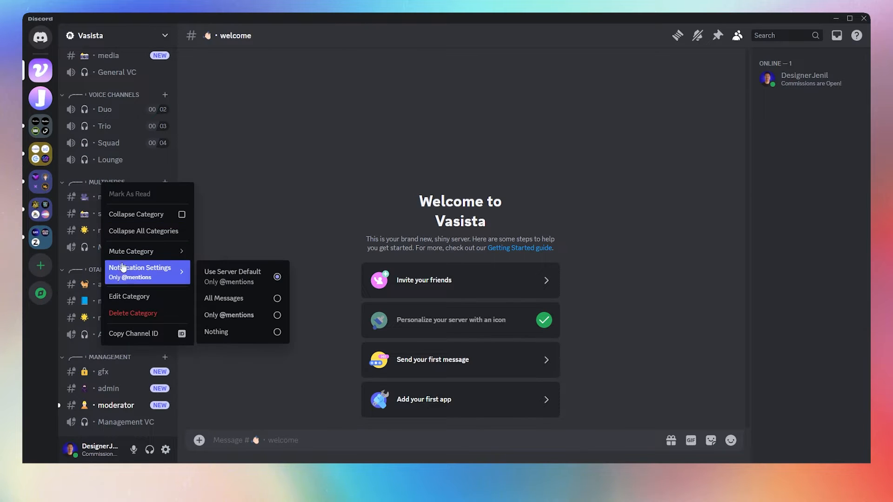
left_click(143, 294)
left_click(223, 89)
scroll(483, 232, "down", 3)
left_click(416, 154)
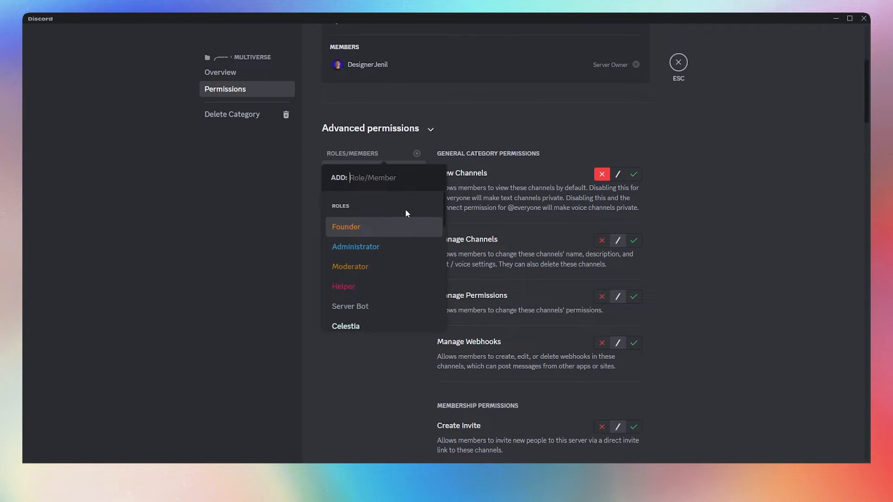
left_click(361, 226)
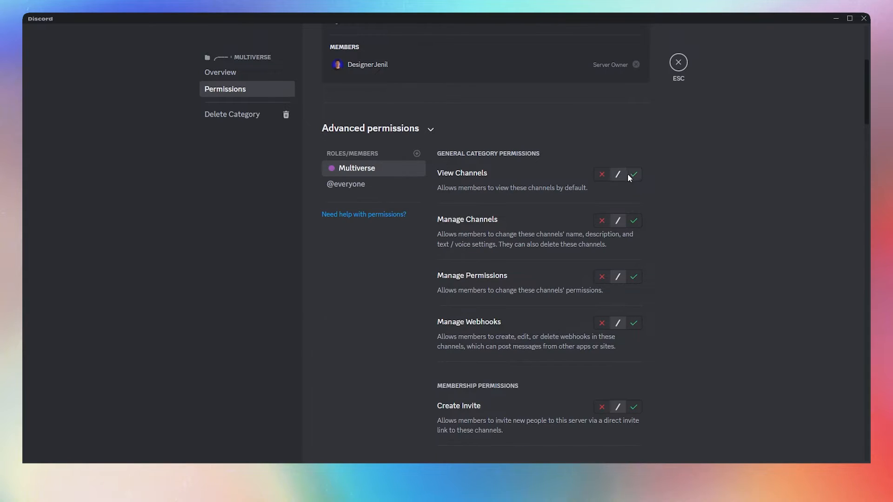
Step: Allow the Multiverse role View Channels, Read Message History and Connect in the Multiverse category, and save the changes
left_click(633, 174)
scroll(604, 232, "down", 5)
scroll(630, 294, "down", 12)
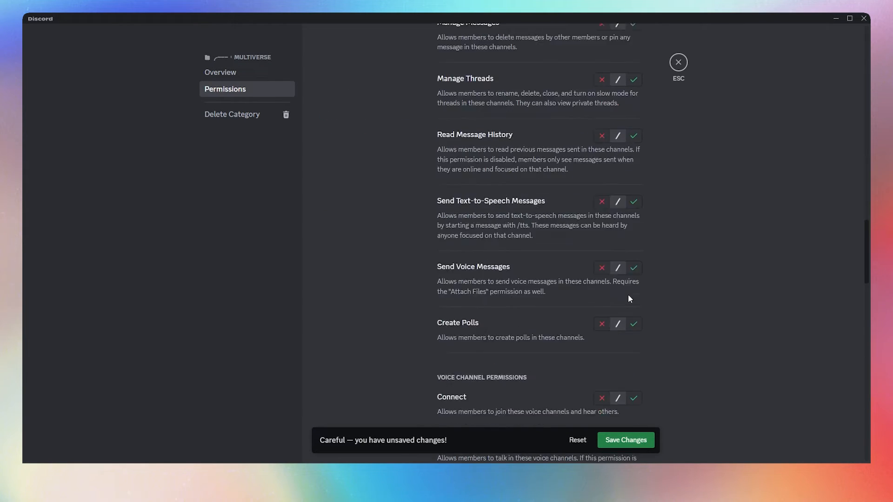
left_click(633, 331)
scroll(633, 186, "up", 1)
left_click(614, 447)
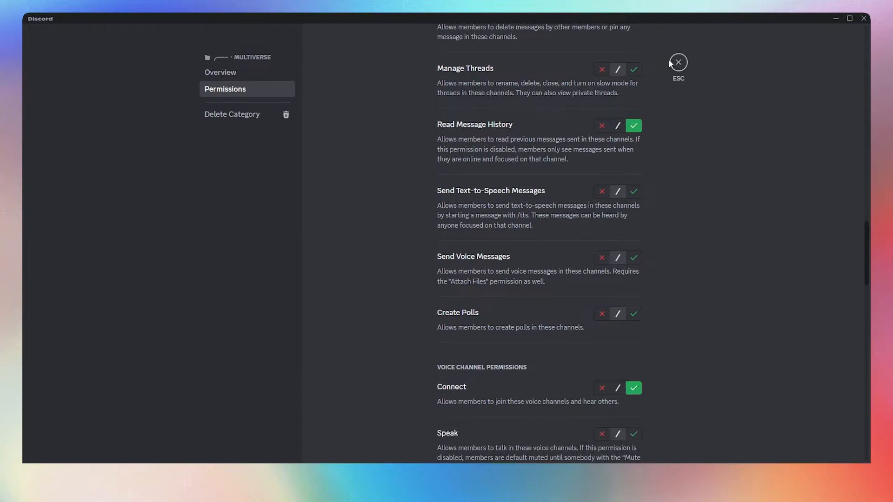
left_click(678, 62)
Step: Add the Otaku role to the Otaku Zone category's advanced permissions
right_click(111, 275)
left_click(158, 388)
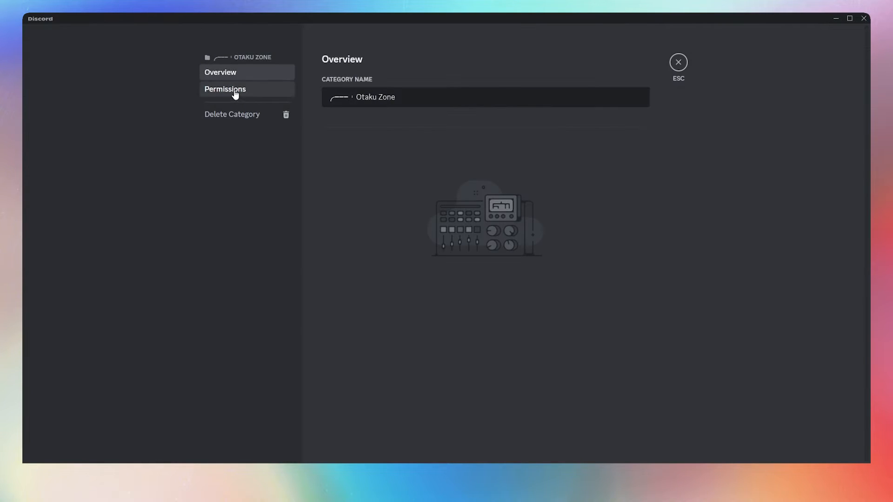
left_click(236, 89)
left_click(417, 154)
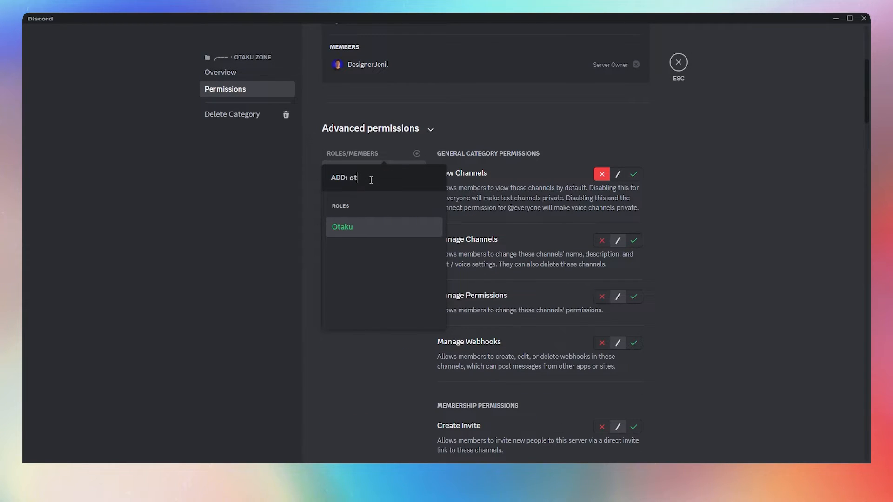
left_click(344, 225)
Step: Allow the Otaku role View Channels and Read Message History in the Otaku Zone category, and save the changes
left_click(633, 173)
scroll(612, 267, "down", 5)
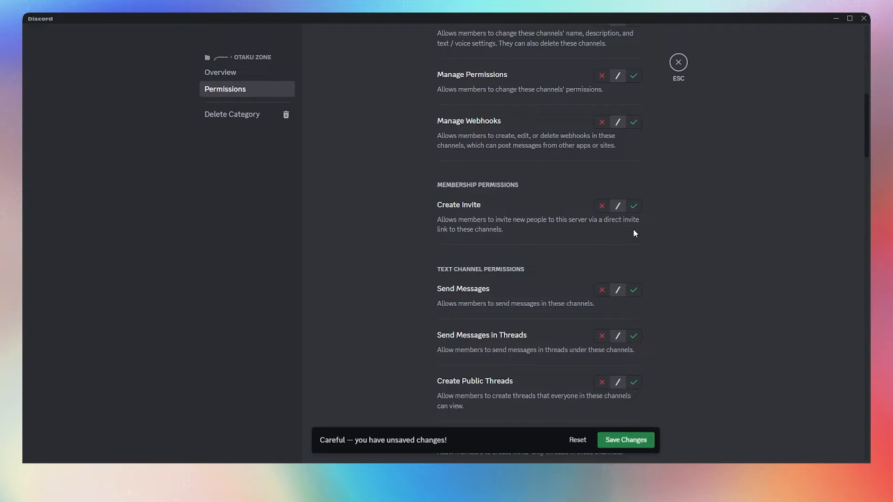
scroll(641, 337, "down", 10)
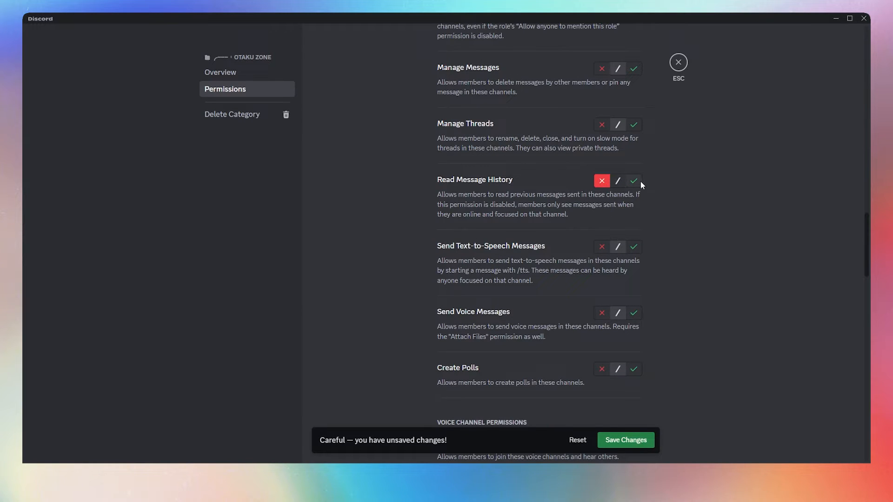
scroll(641, 181, "down", 4)
left_click(621, 439)
left_click(678, 62)
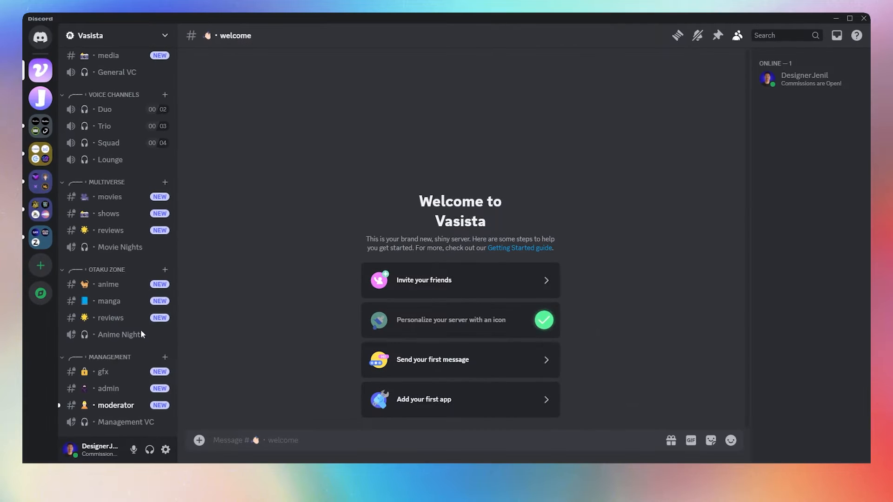
Step: Check the new messages in the moderator channel, and return to the welcome channel
left_click(107, 412)
scroll(139, 162, "up", 8)
right_click(37, 66)
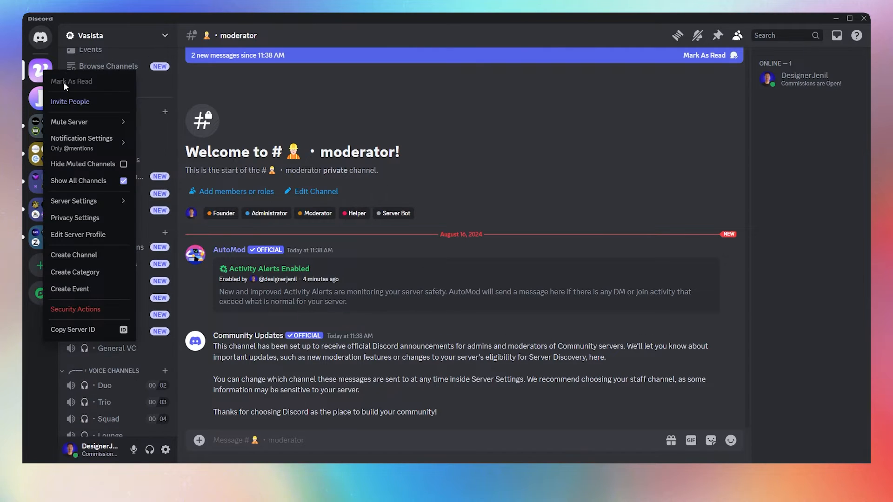
left_click(149, 141)
left_click(113, 126)
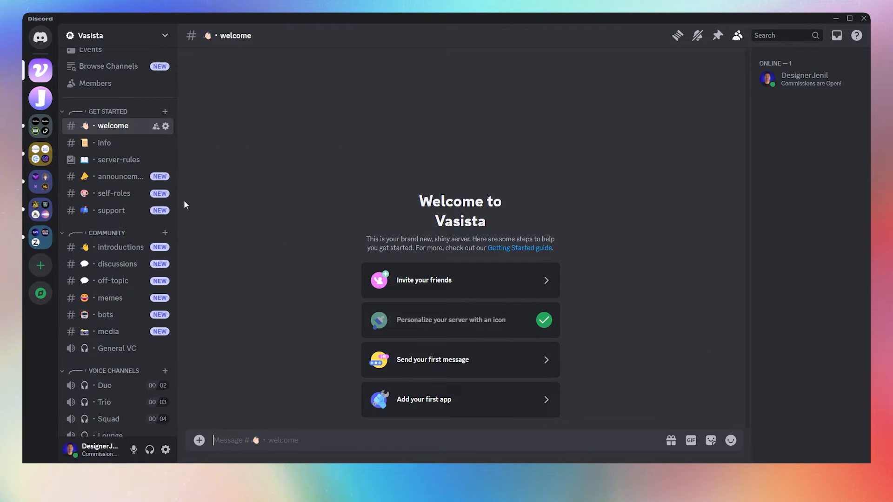
Step: In the onboarding's Default Channels, select every channel under the Get Started, Community and Voice Channels categories
left_click(146, 41)
left_click(166, 102)
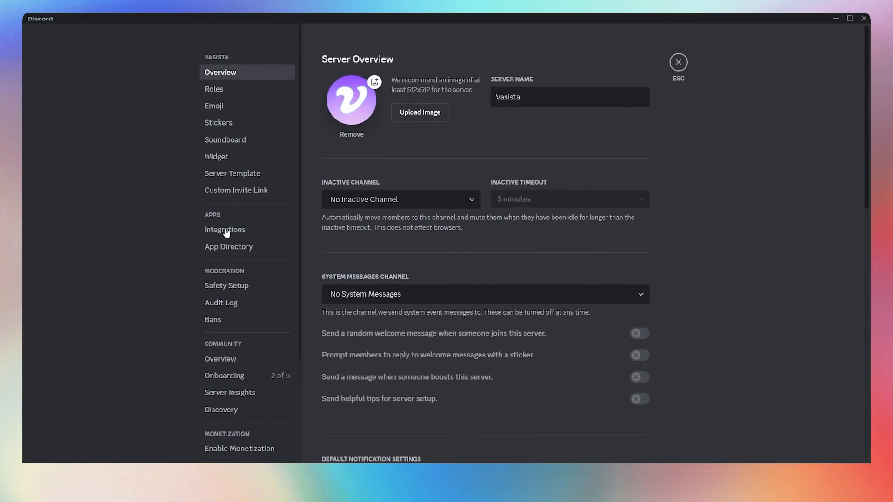
left_click(235, 384)
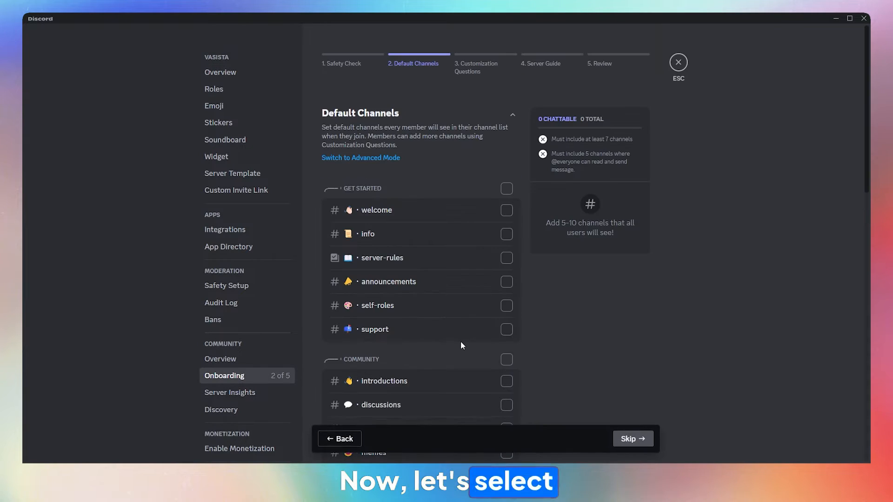
scroll(598, 305, "down", 4)
scroll(599, 308, "down", 4)
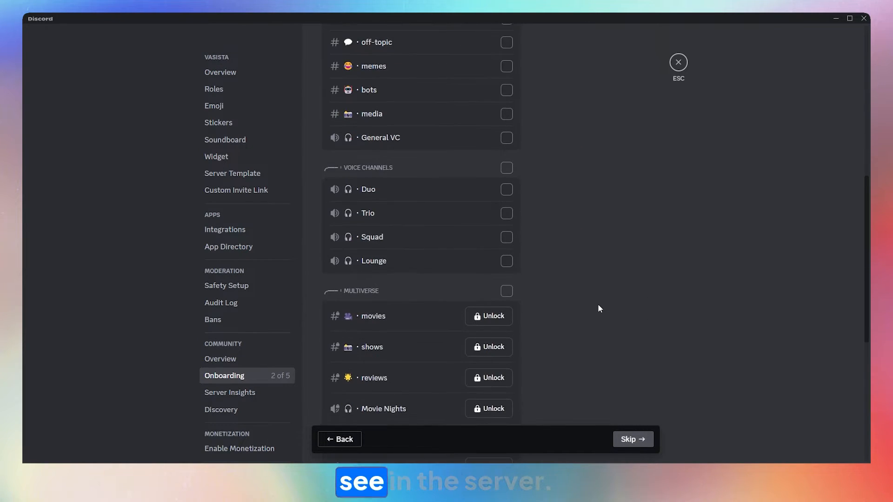
scroll(599, 307, "up", 8)
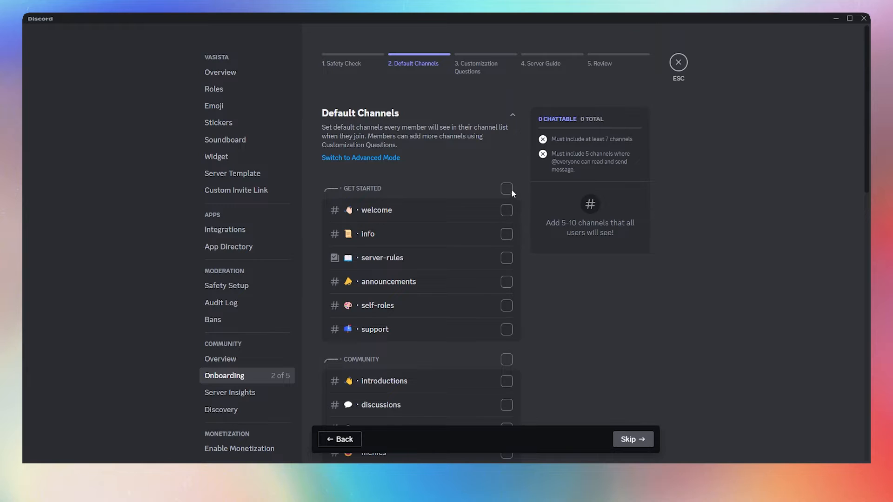
left_click(509, 188)
scroll(509, 284, "down", 4)
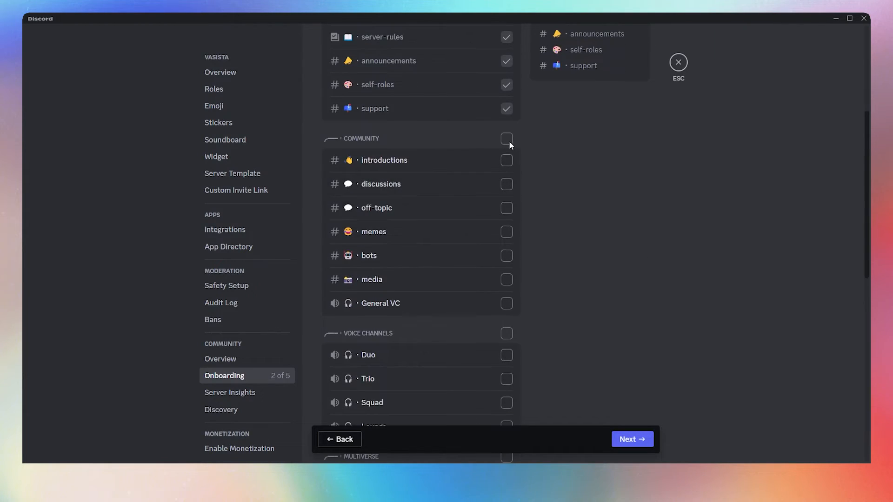
left_click(507, 139)
scroll(508, 265, "down", 4)
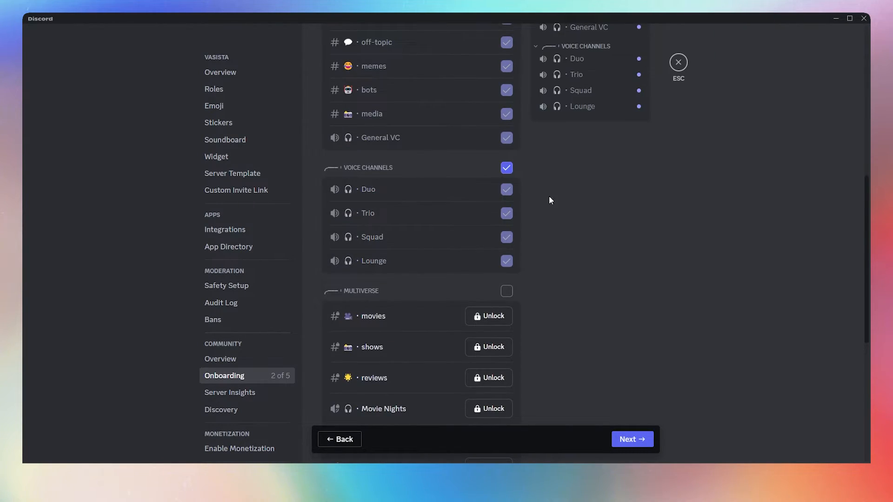
scroll(587, 208, "down", 5)
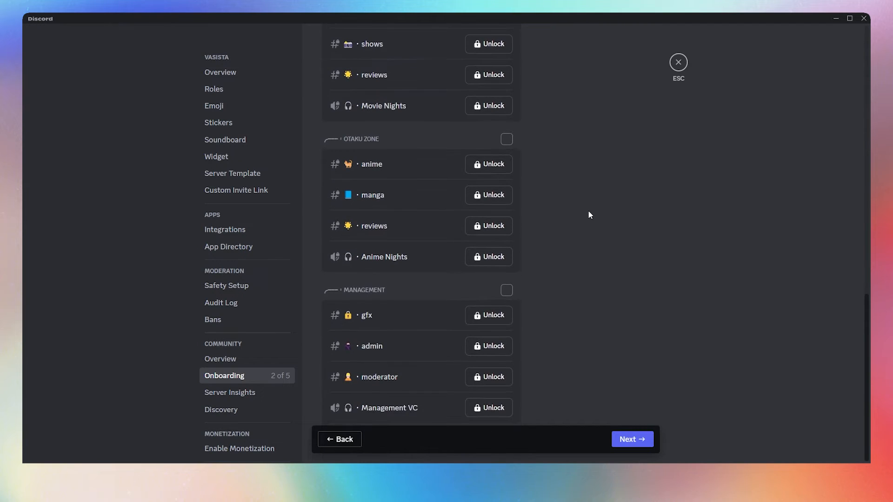
Step: Review the selected default channels, and proceed to the onboarding's Customization Questions
scroll(589, 214, "up", 12)
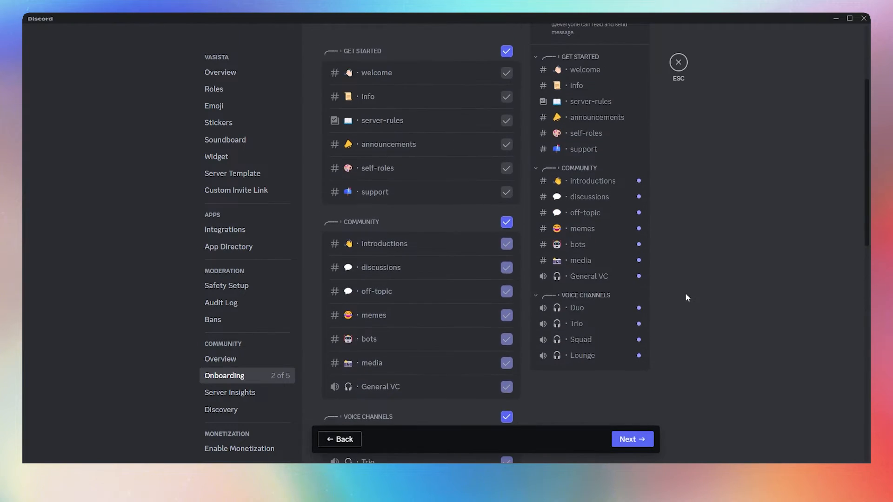
scroll(686, 298, "up", 3)
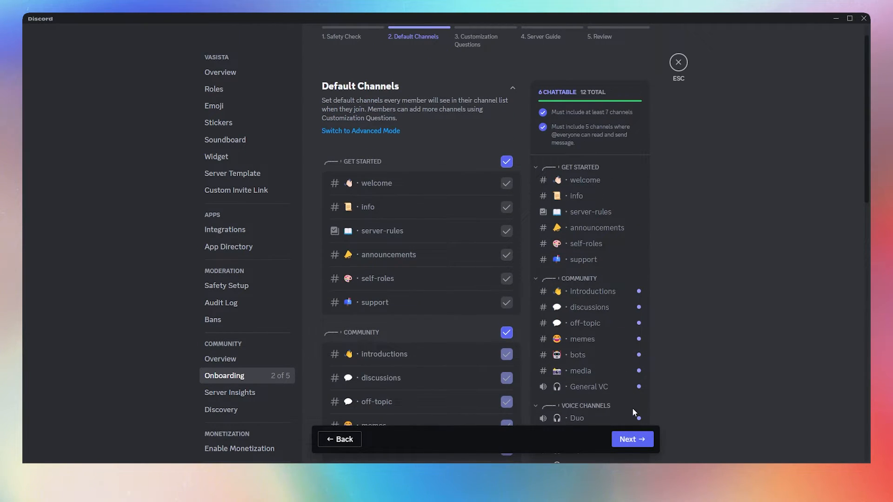
left_click(633, 440)
left_click(344, 390)
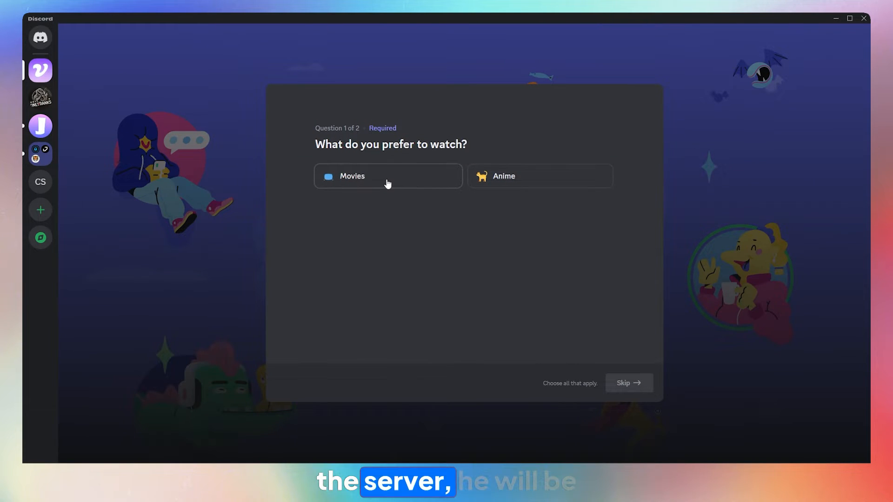
Step: Try the questions as a member, choosing Movies for what to watch and Green as the favourite color
left_click(387, 183)
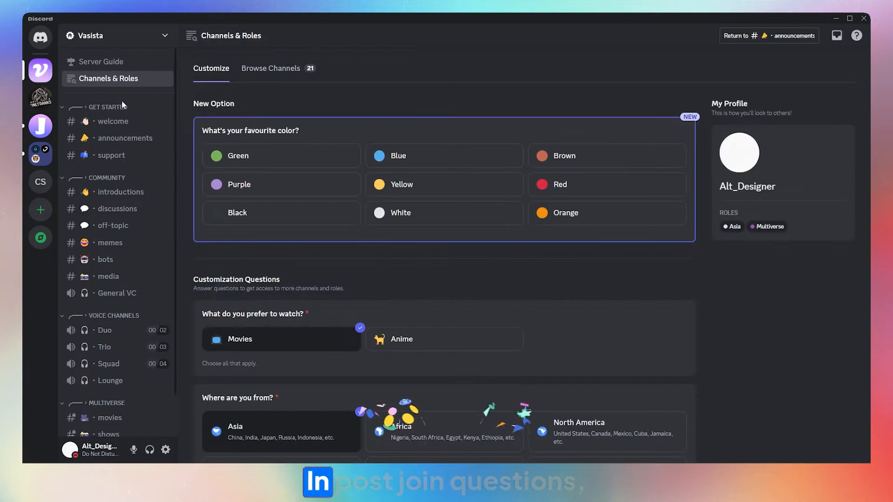
left_click(263, 157)
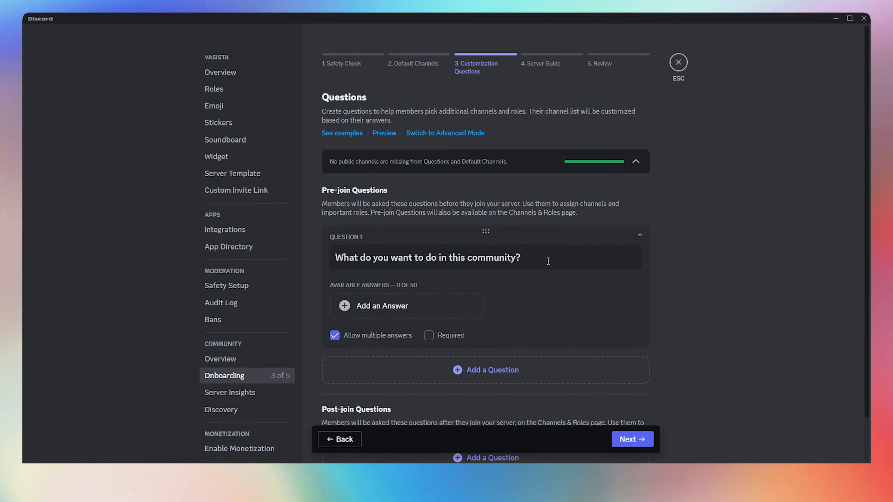
Step: Change the first pre-join question to "What do you prefer to watch?" and enter Movies as a new answer
left_click_drag(546, 261, 331, 263)
type("What do you prefer to watch?")
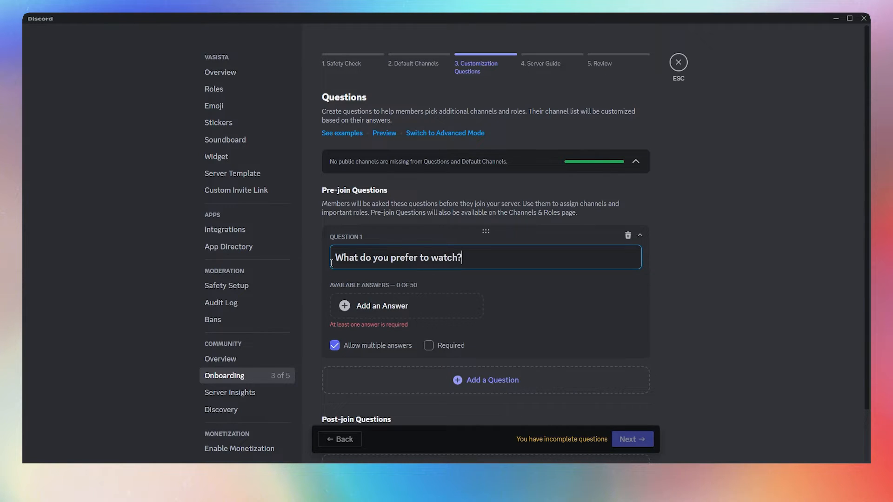
left_click(363, 307)
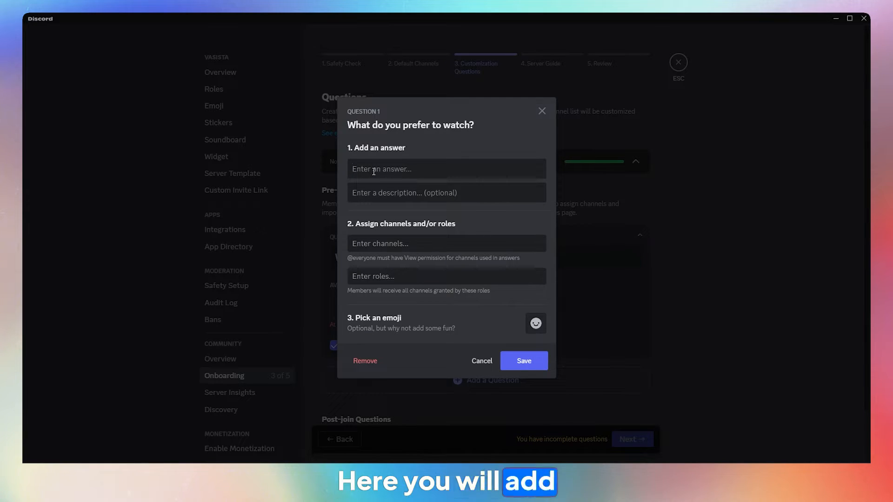
type("Mov")
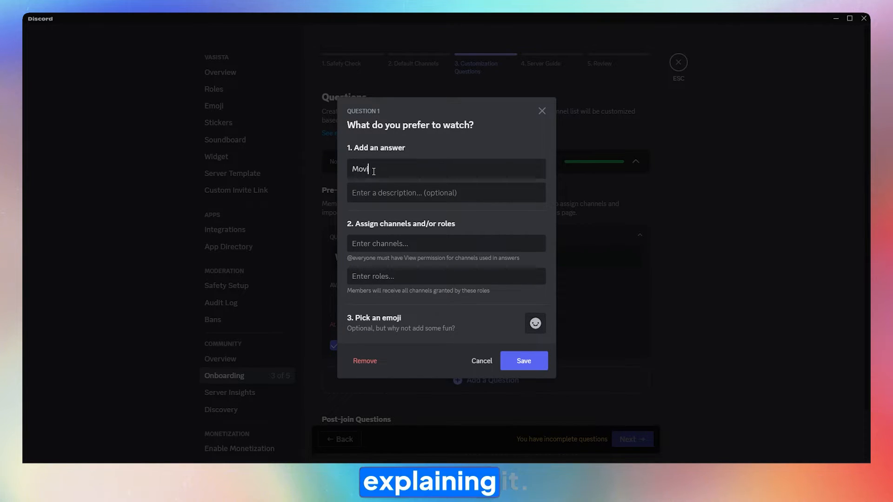
type("ies")
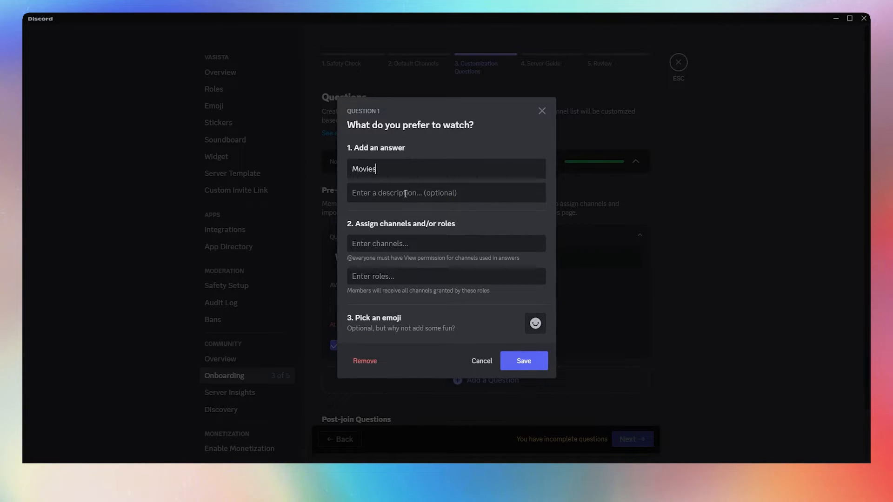
Step: Assign the Multiverse category and the Multiverse role to the Movies answer
left_click(376, 244)
scroll(386, 346, "down", 1)
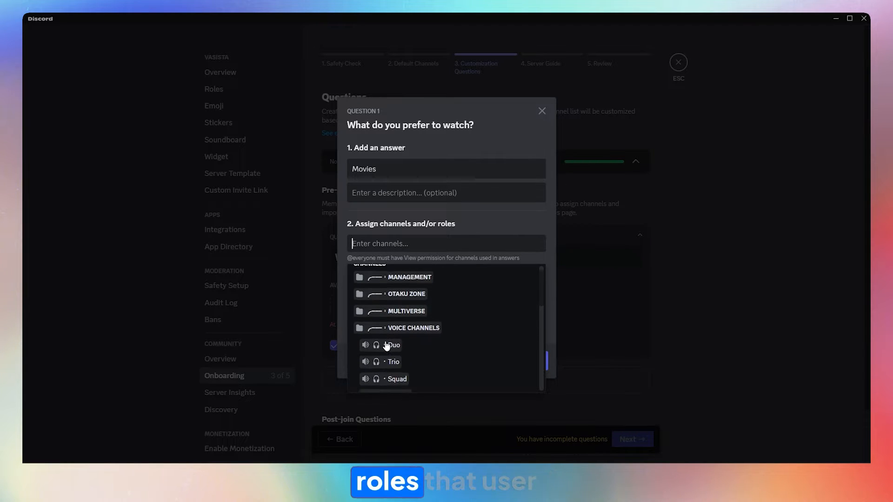
scroll(408, 321, "up", 1)
scroll(442, 323, "down", 4)
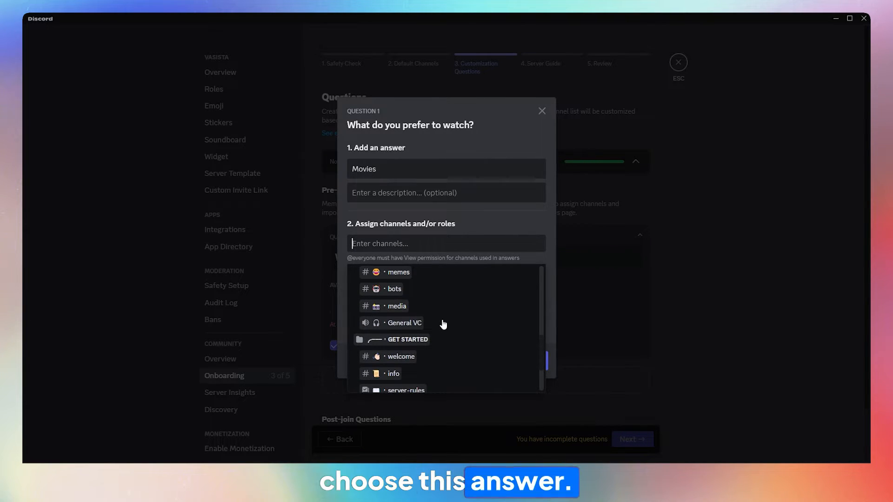
scroll(443, 324, "down", 2)
scroll(442, 324, "up", 5)
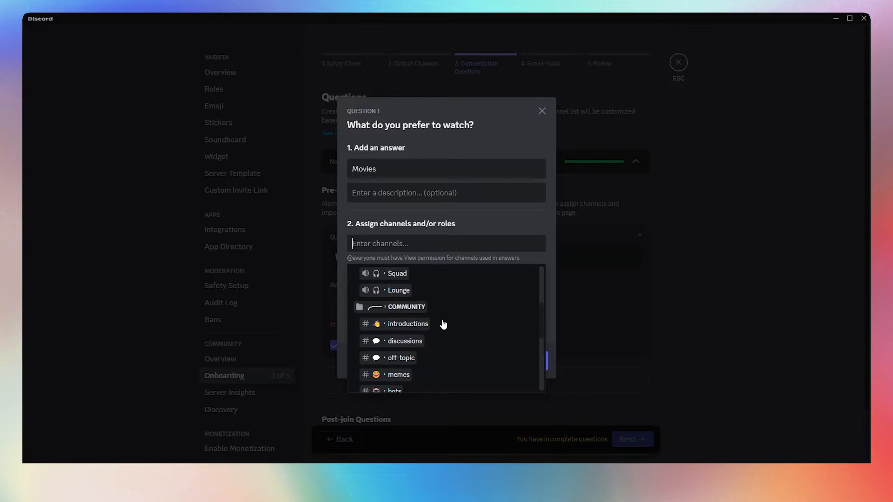
scroll(443, 324, "up", 3)
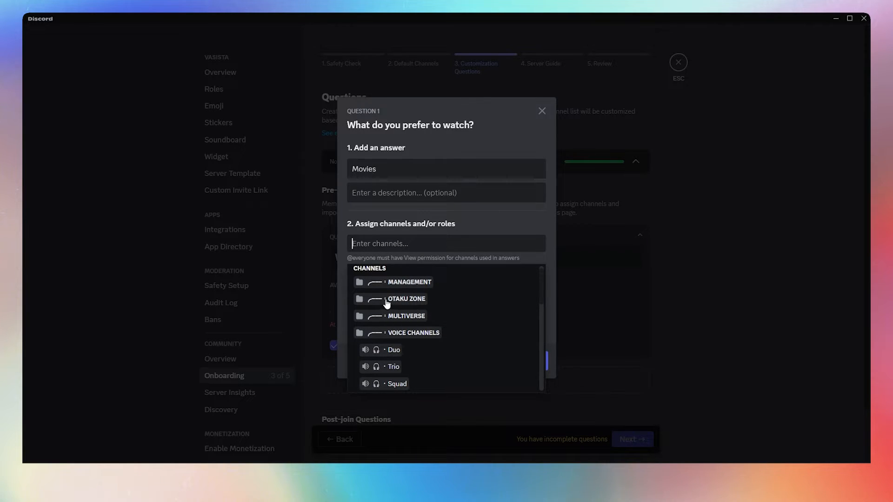
left_click(401, 319)
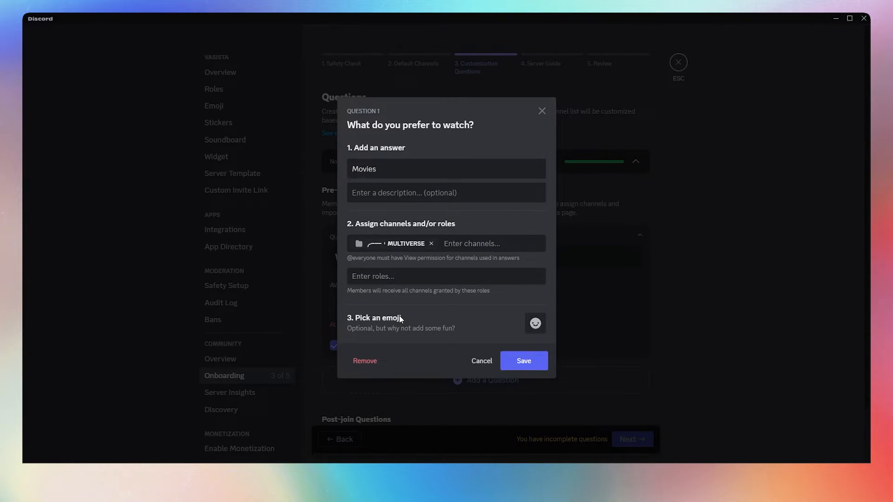
left_click(386, 277)
type("mult")
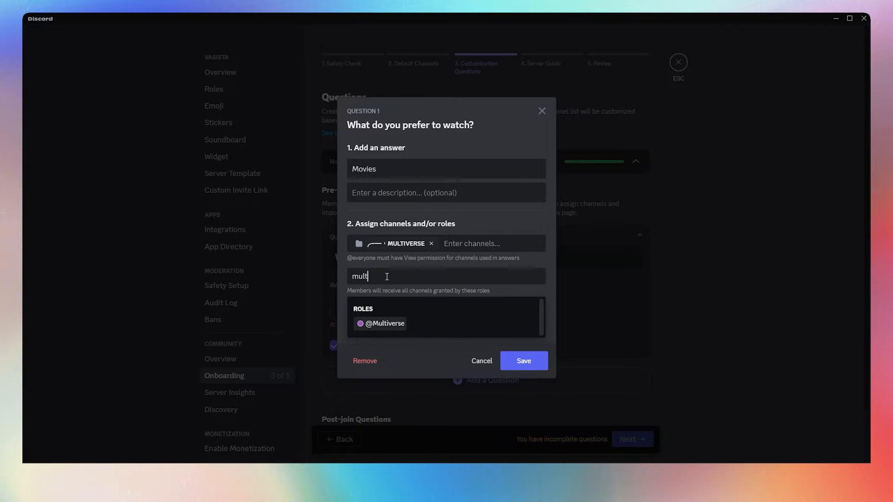
left_click(386, 324)
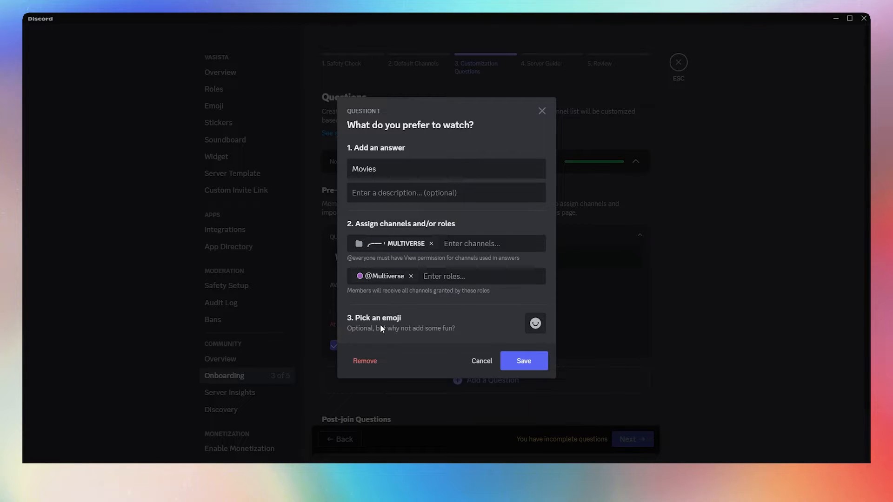
Step: Give the Movies answer the television emoji, and save the answer
left_click(536, 323)
type("video")
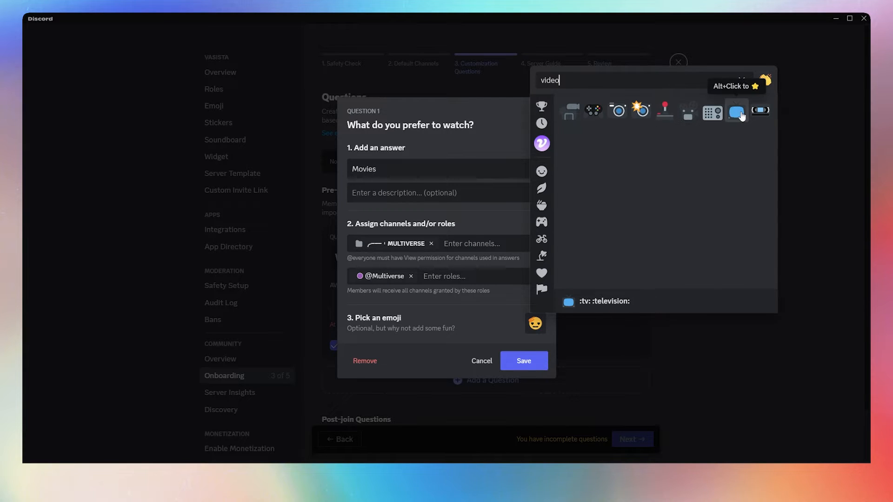
left_click(742, 114)
left_click(525, 367)
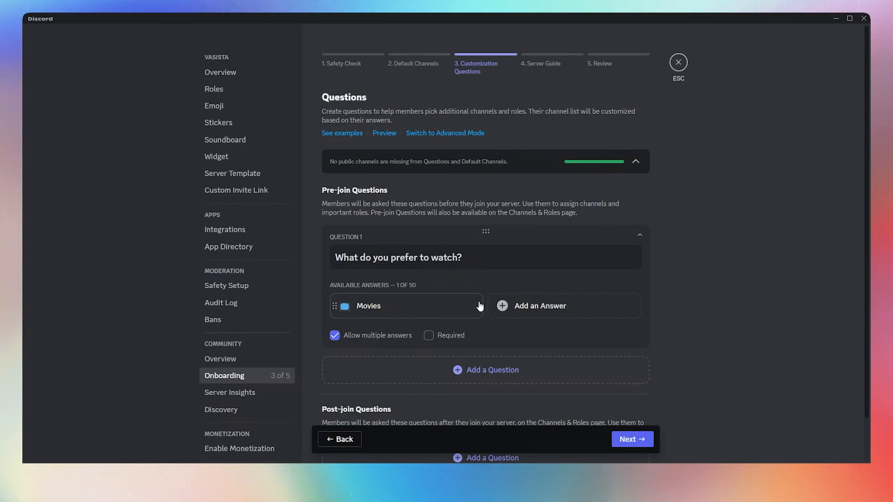
Step: Add a second answer named Anime to the question, and assign the Otaku Zone category to it
left_click(499, 306)
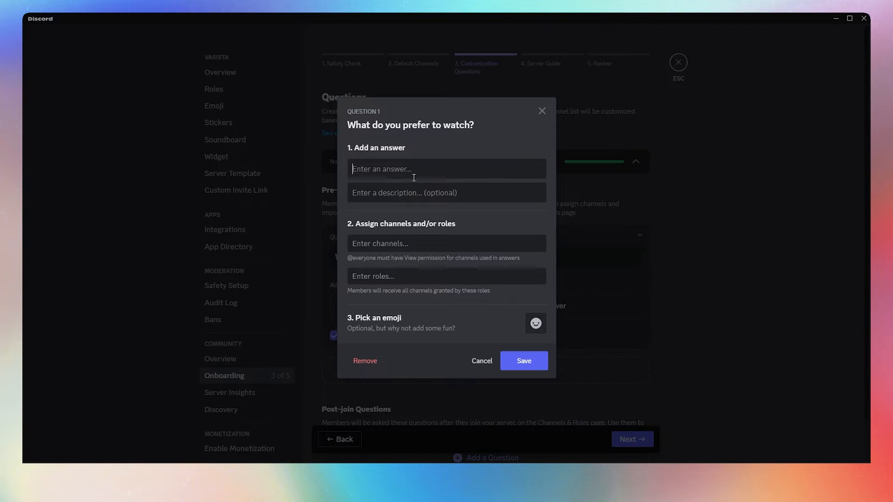
type("Anime")
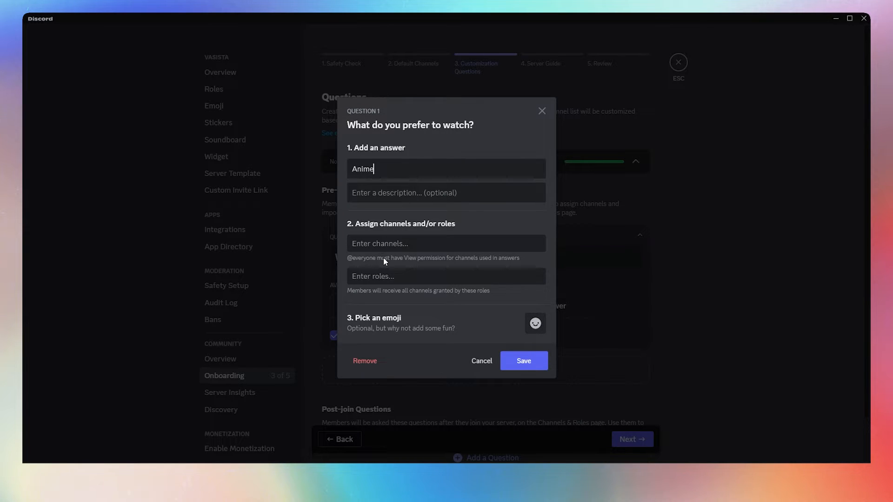
left_click(385, 245)
left_click(388, 309)
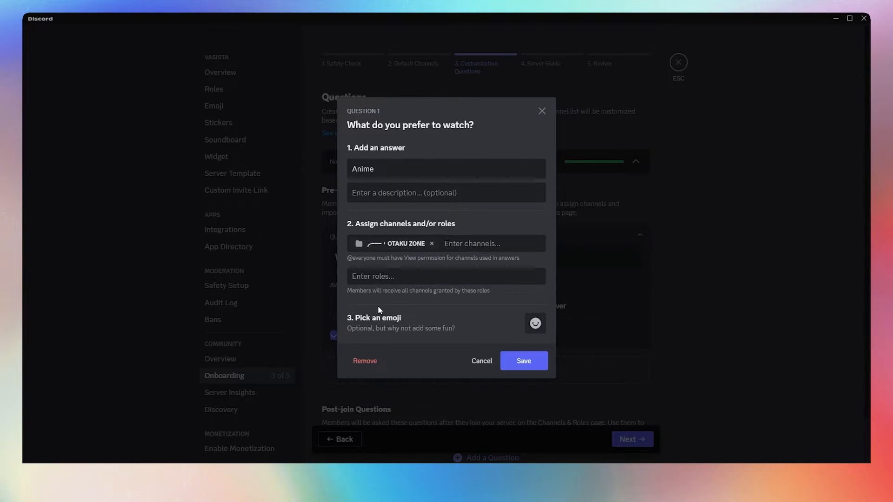
Step: Assign the Otaku role to the Anime answer
left_click(372, 276)
type("anime")
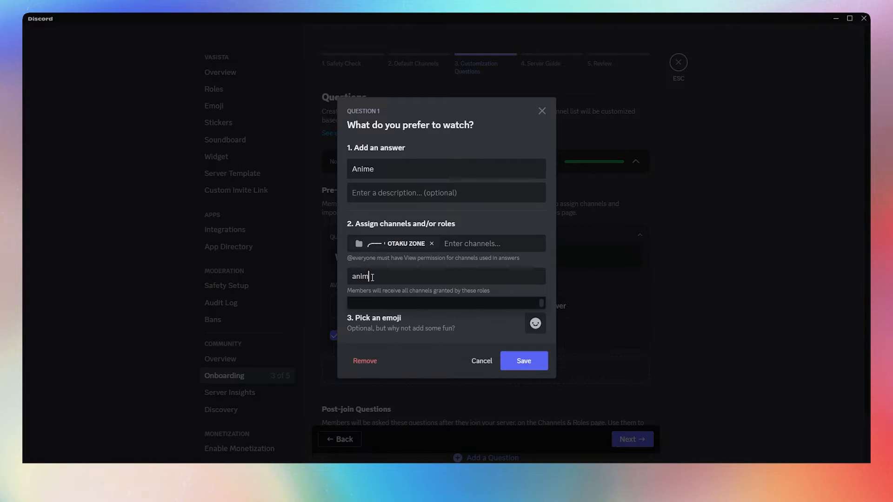
key("BackSpace")
key("BackSpace")
key("BackSpace")
key("BackSpace")
key("BackSpace")
type("ota")
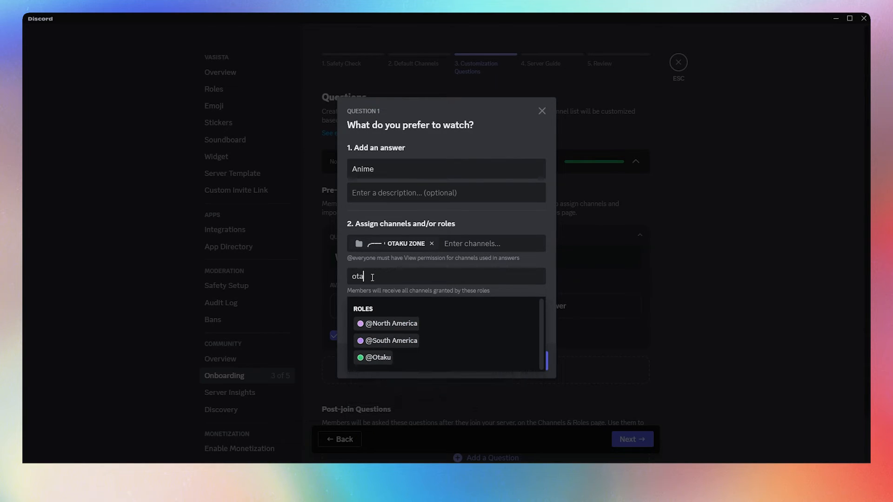
left_click(368, 358)
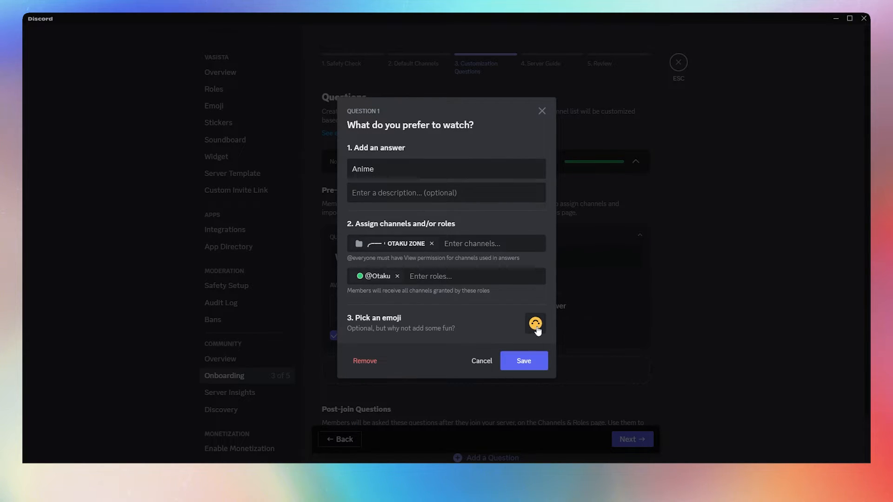
Step: Give the Anime answer the full-body cat emoji, and save the answer
left_click(536, 326)
type("cat")
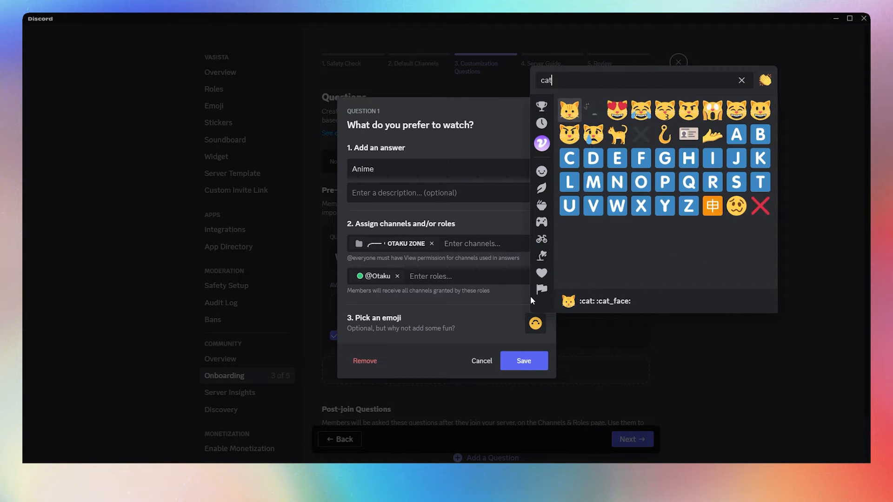
left_click(621, 135)
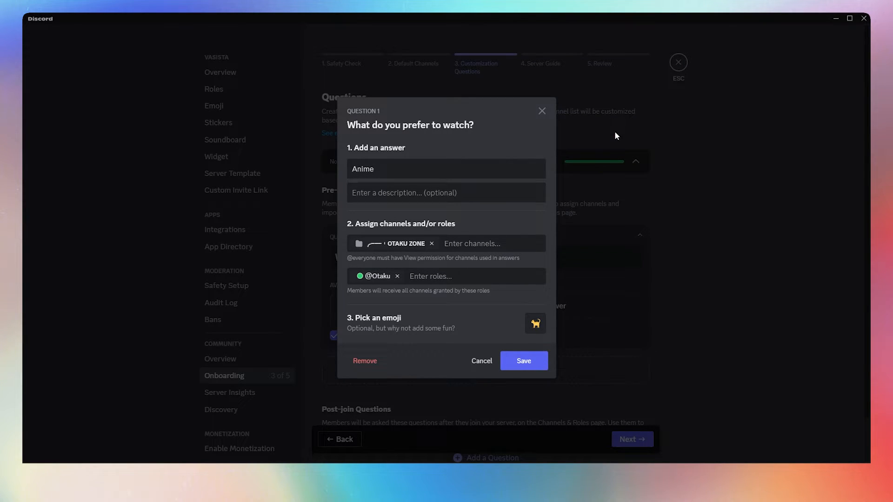
left_click(517, 362)
Step: Make the first pre-join question required, and add a second pre-join question, "Where are you from?"
scroll(478, 365, "down", 2)
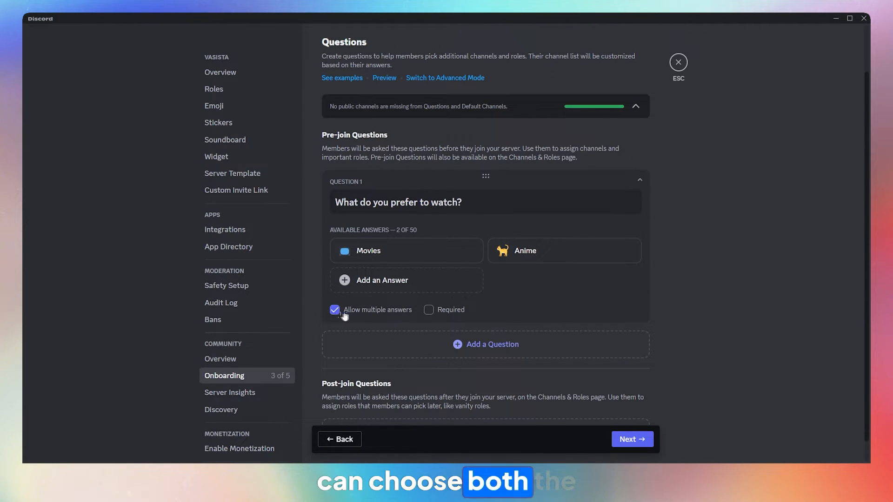
left_click(428, 311)
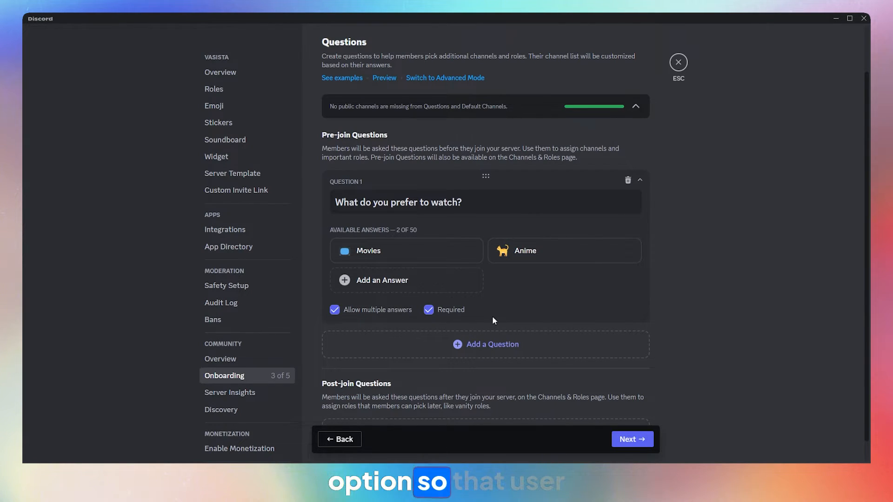
left_click(458, 344)
left_click(369, 199)
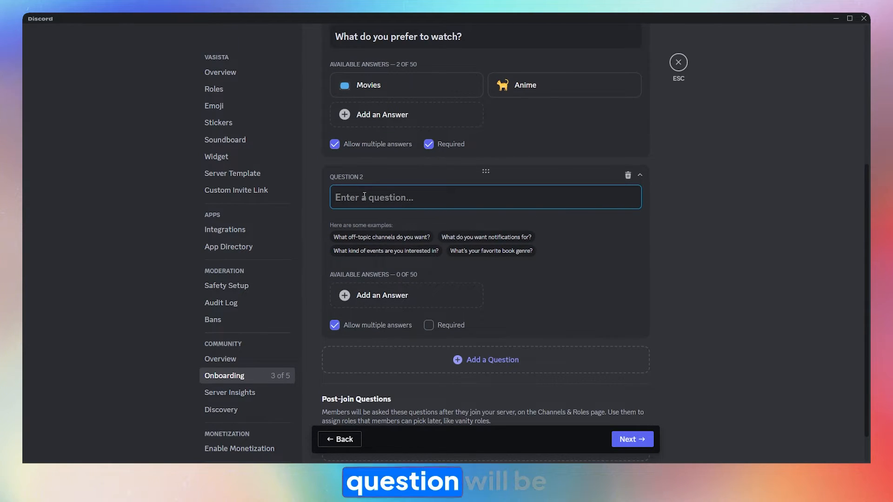
type("Where are you ")
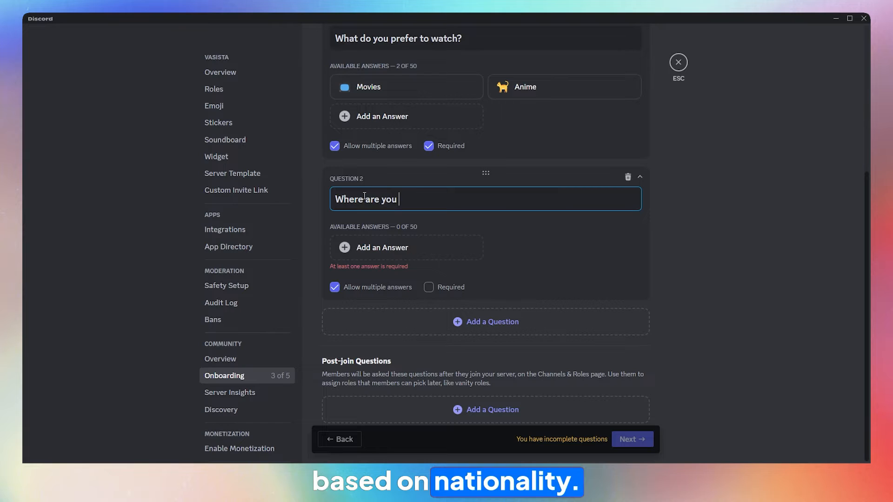
type("from?")
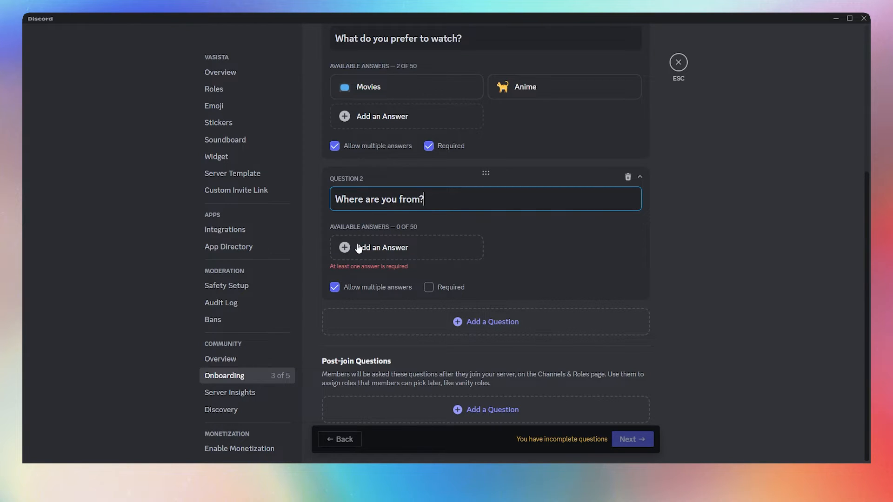
Step: Add an Asia answer to the second question with the description "China, India, Japan, Russia, Indonesia, etc.", and assign it the Asia role
left_click(358, 248)
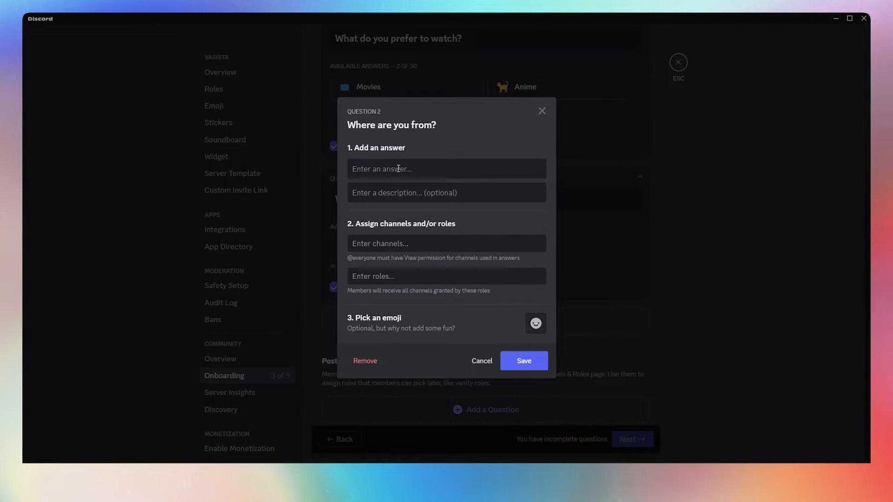
type("Asia")
left_click(384, 192)
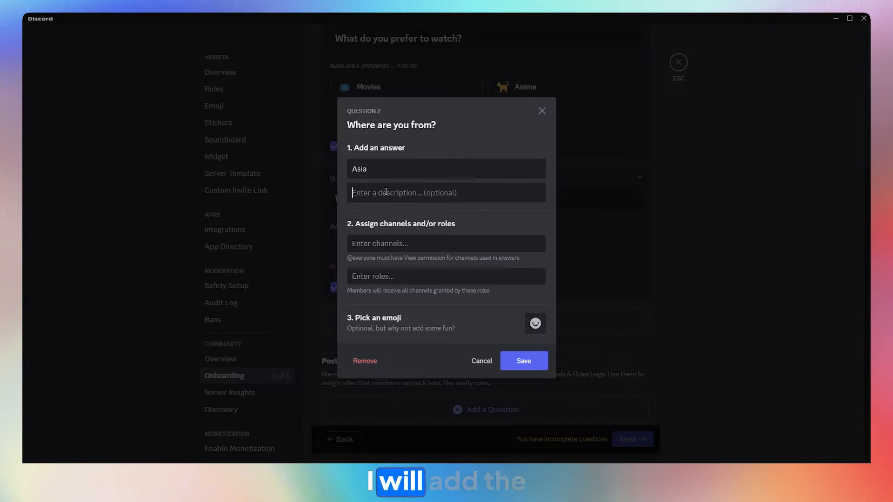
type("China, India, Japan, Russia, Indonesia, etc.")
left_click(372, 277)
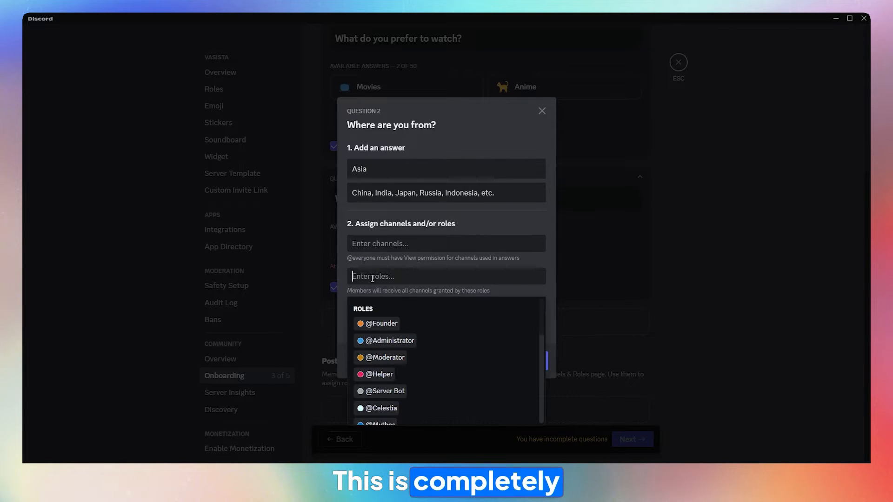
type("asia")
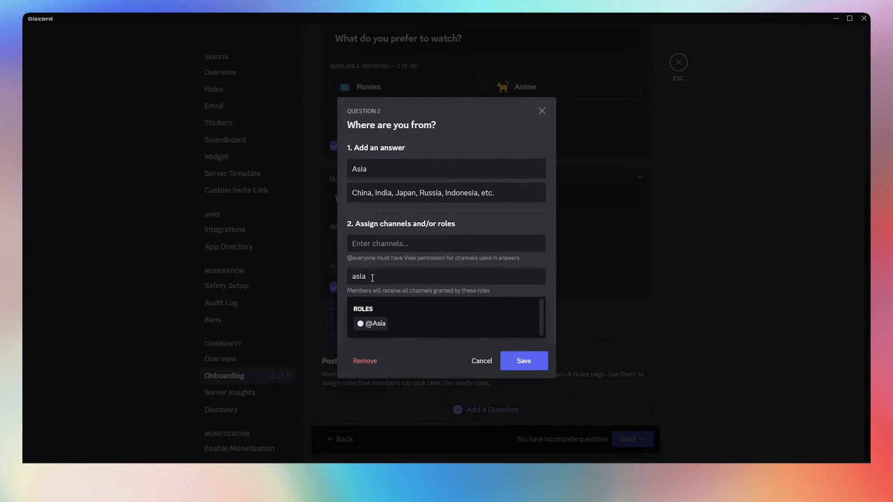
left_click(367, 324)
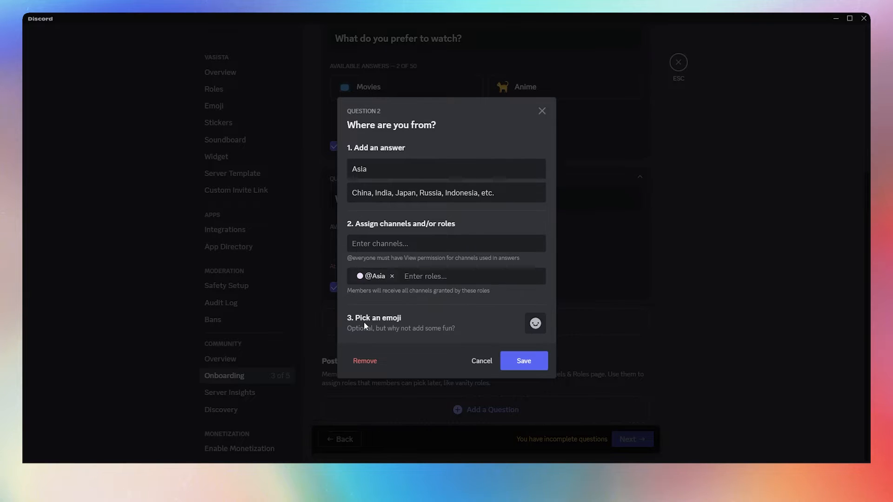
Step: Give the Asia answer the server's custom asia emoji, and save the answer
left_click(535, 323)
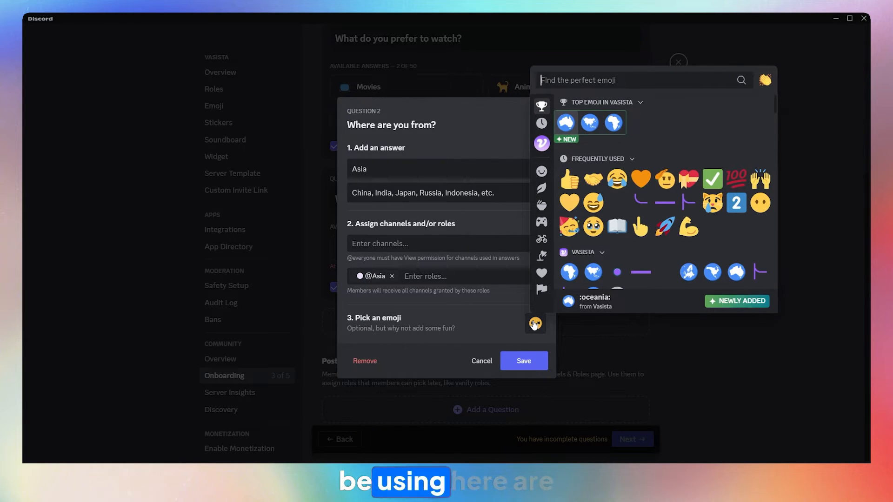
type("asia")
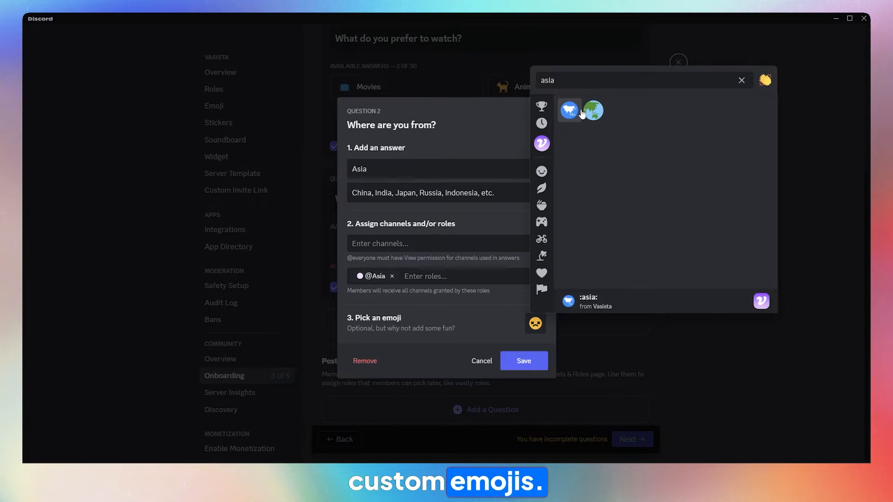
key("BackSpace")
key("BackSpace")
key("BackSpace")
key("BackSpace")
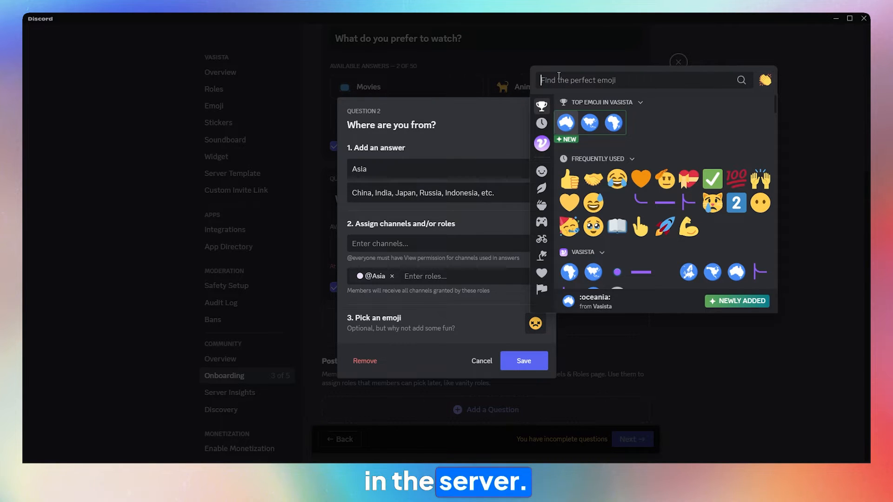
type("asia")
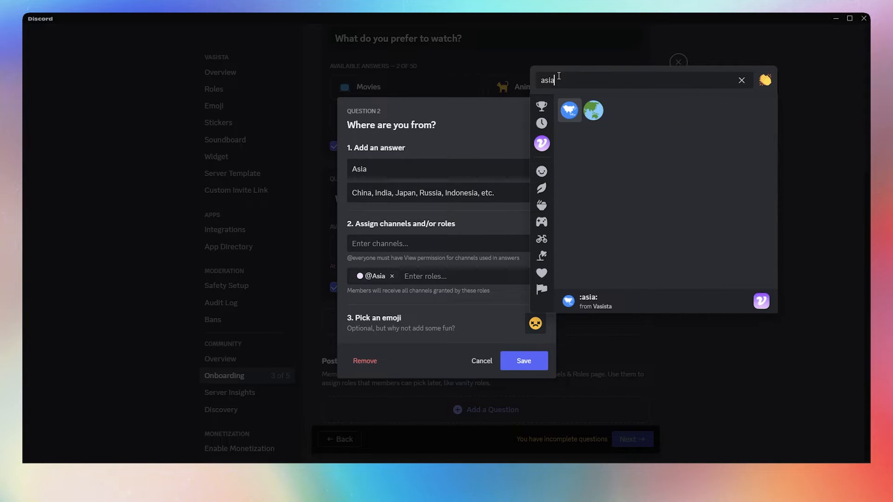
left_click(568, 110)
left_click(514, 356)
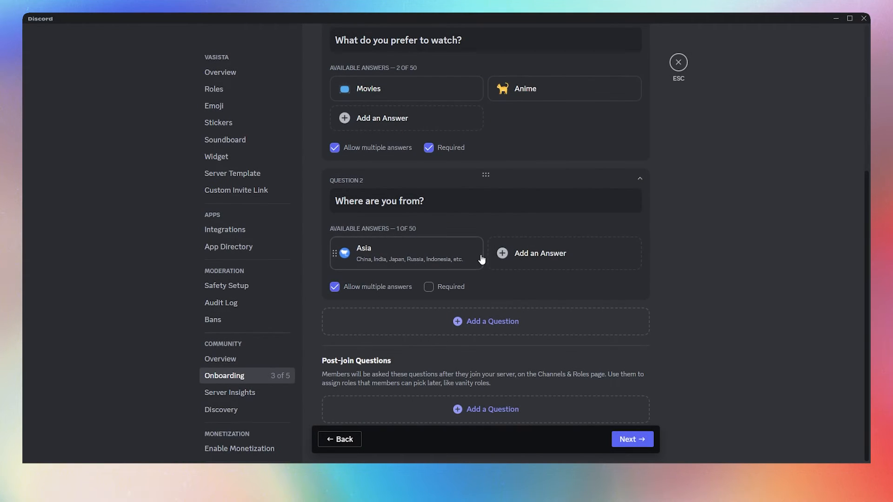
Step: Add an Africa answer with the description "Nigeria, South Africa, Egypt, Kenya, Ethiopia, etc.", and assign it the Africa role
left_click(506, 255)
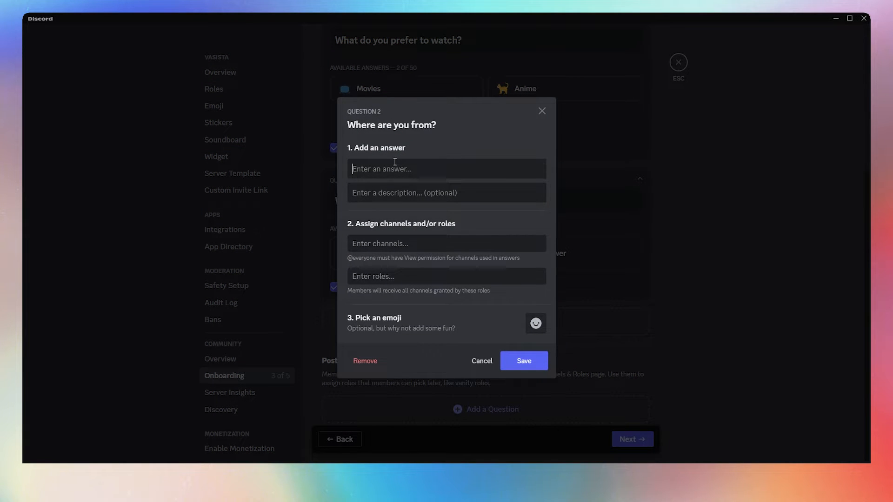
type("Af")
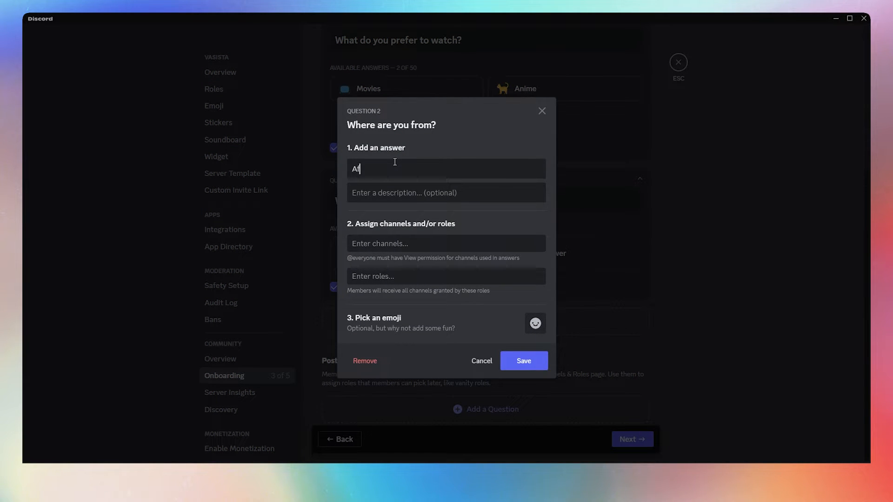
left_click(381, 196)
type("Nigeria, South Africa, Egypt, Kenya, Ethiopia, etc.")
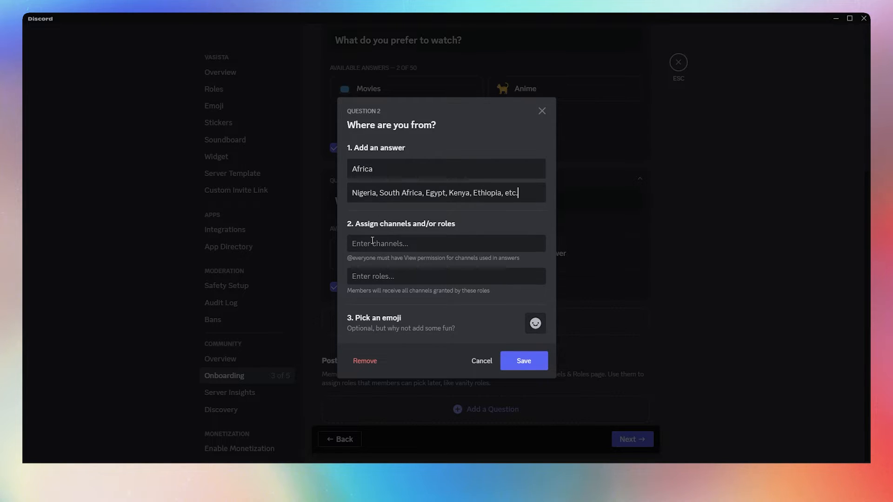
left_click(372, 240)
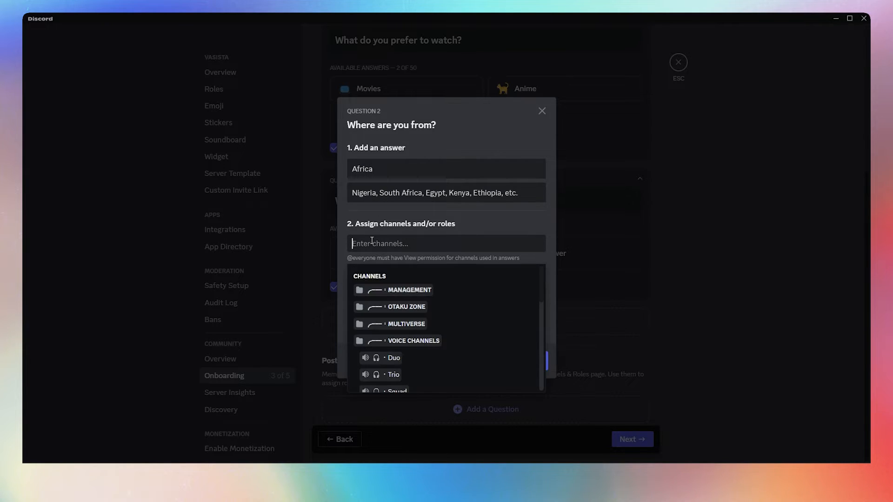
left_click(418, 228)
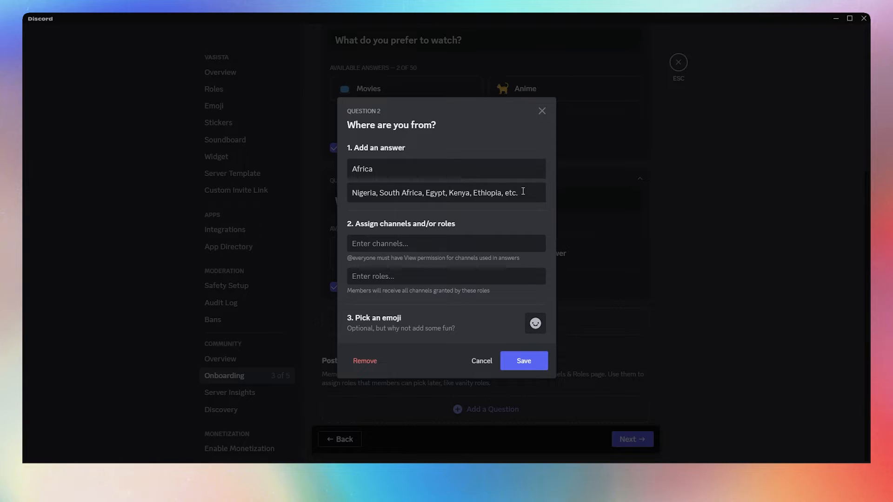
type("afr")
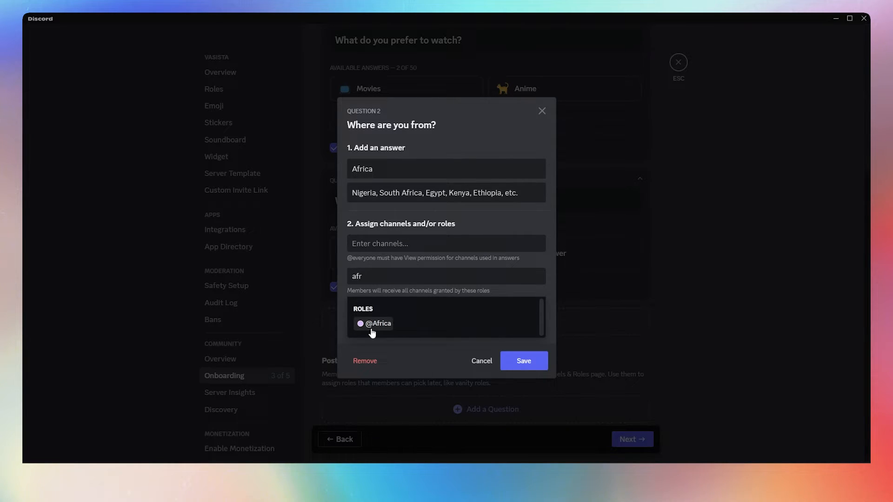
left_click(374, 324)
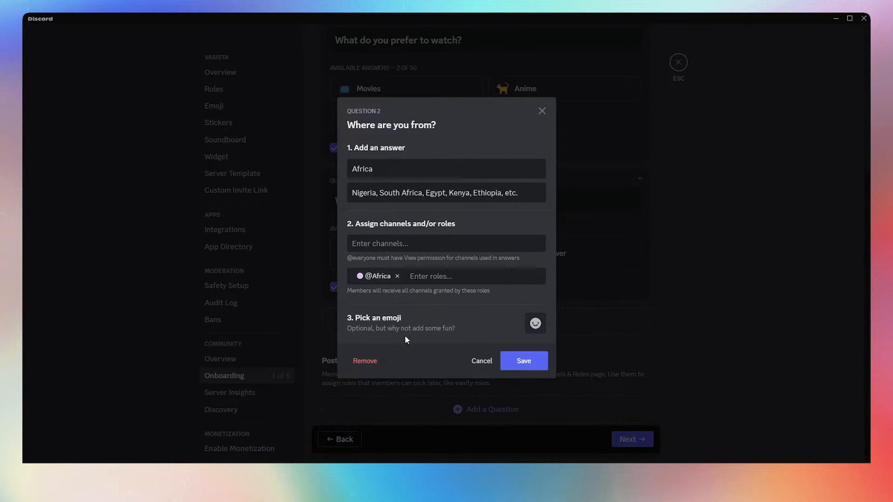
Step: Give the Africa answer the server's custom africa emoji, and save the answer
left_click(536, 325)
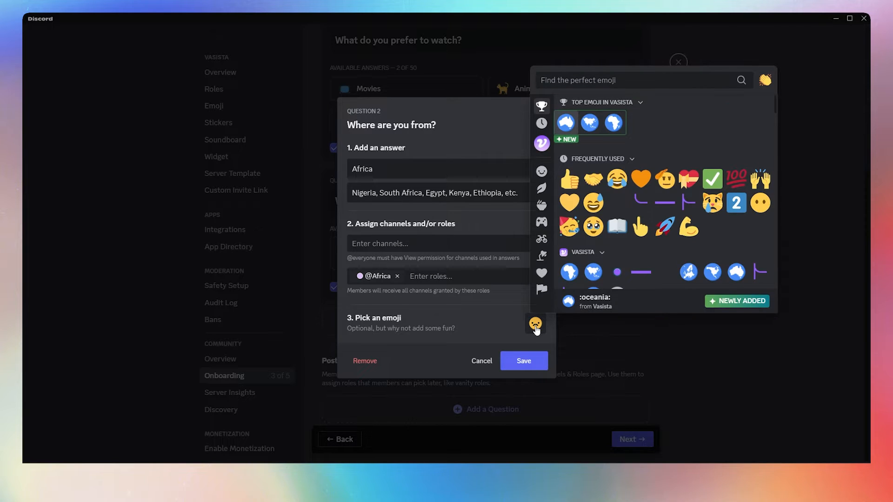
type("africa")
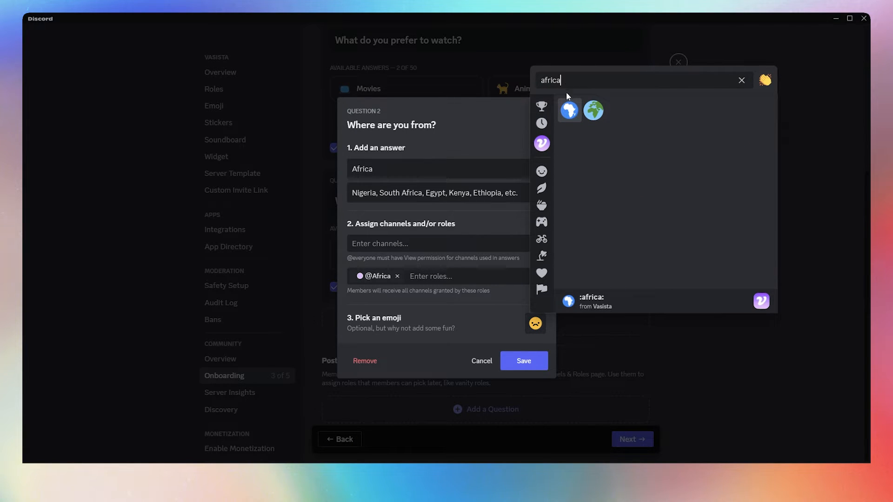
left_click(569, 110)
left_click(506, 370)
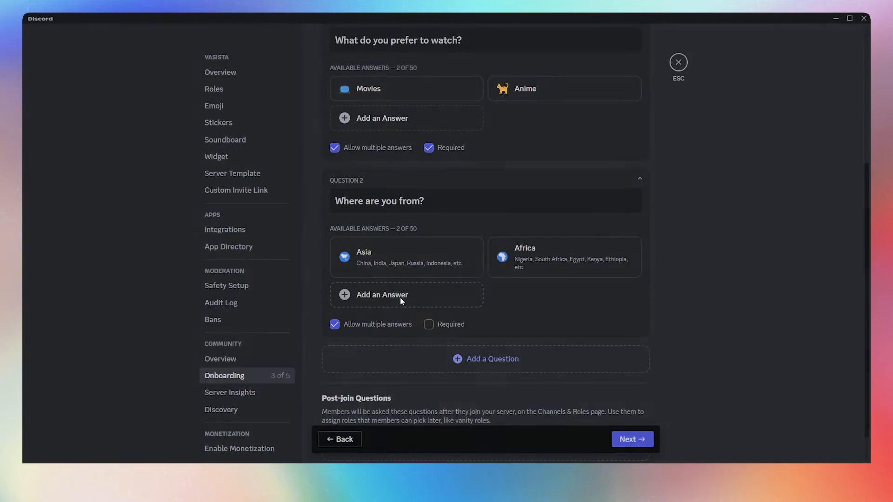
Step: Add a North America answer with the description "United States, Canada, Mexico, Cuba, Jamaica, etc.", and assign it the North America role
left_click(400, 298)
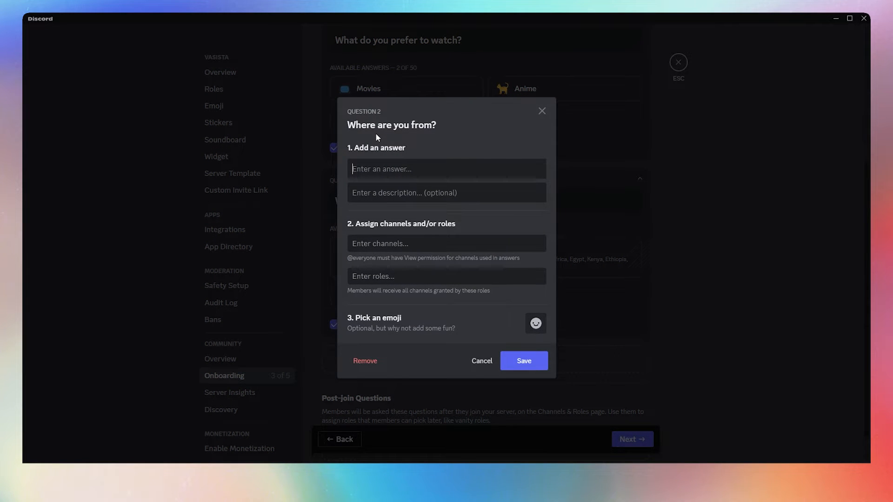
type("No")
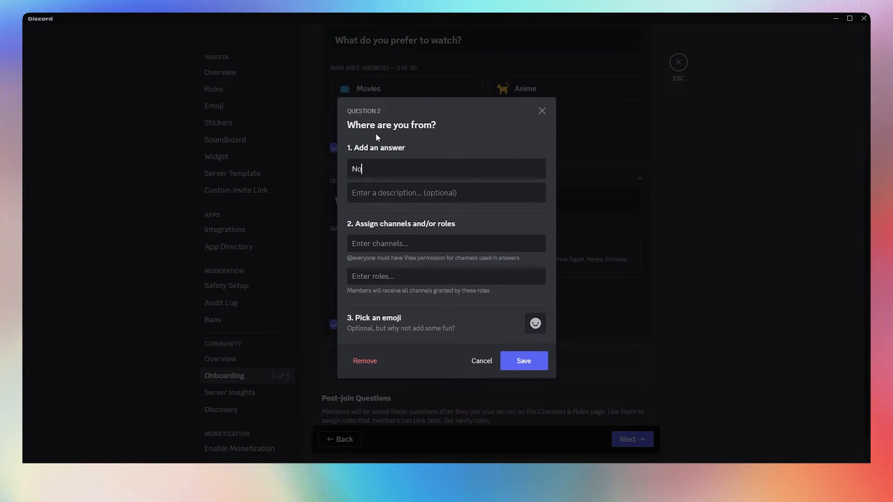
type("rth America")
type("United States, Canada, Mexico, Cuba, Jamaica, etc.")
left_click(367, 276)
type("nort")
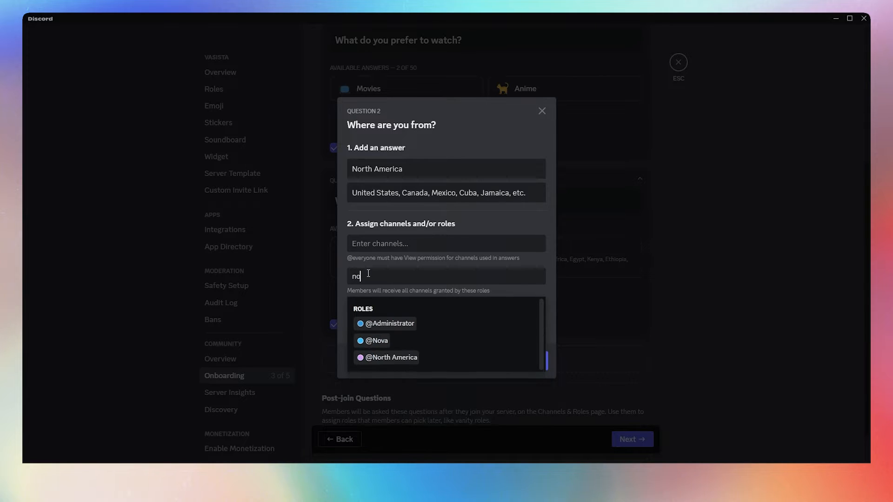
left_click(376, 326)
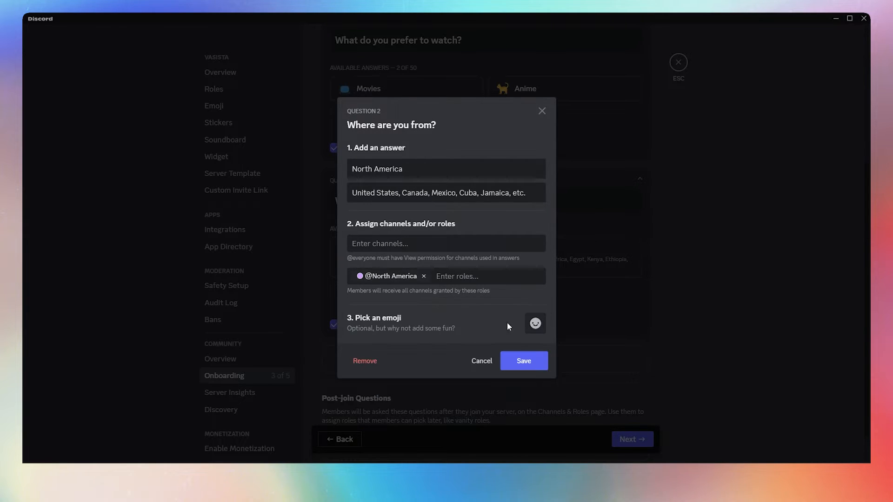
Step: Give the North America answer the server's custom northamerica emoji, and save the answer
left_click(535, 325)
type("north")
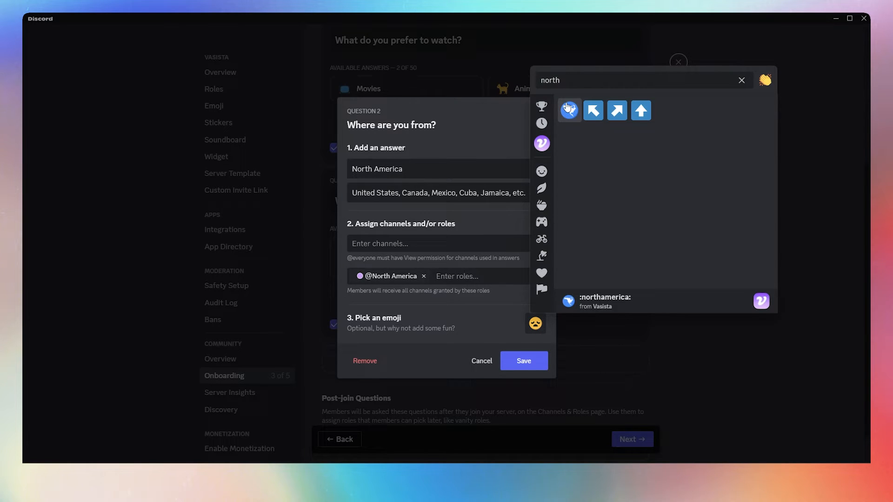
left_click(568, 110)
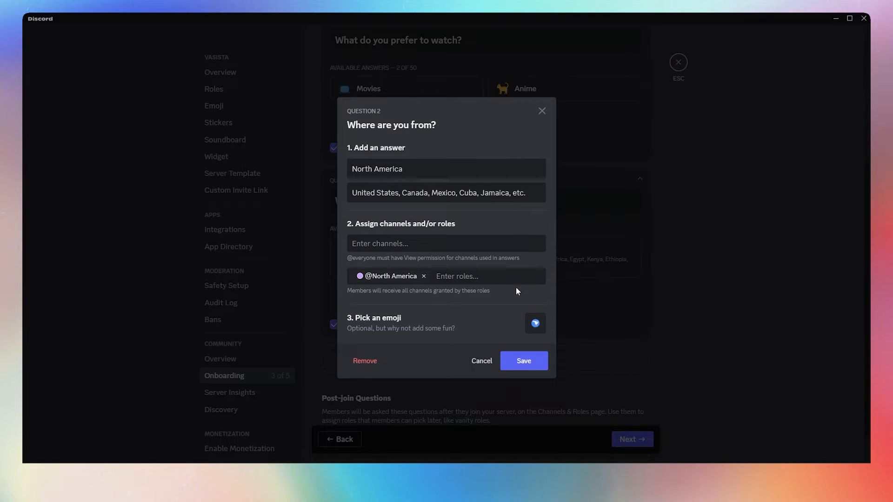
left_click(525, 361)
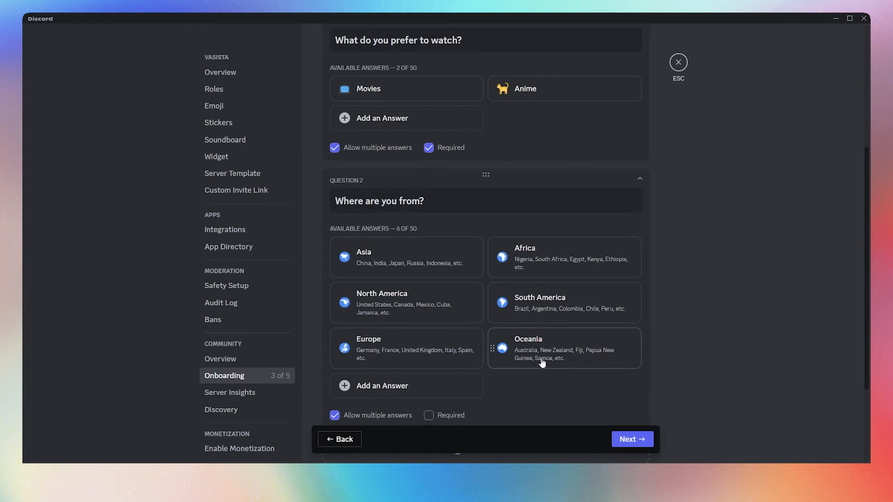
Step: Disallow multiple answers for "Where are you from?" and make it required, and start adding a post-join question
scroll(542, 363, "down", 3)
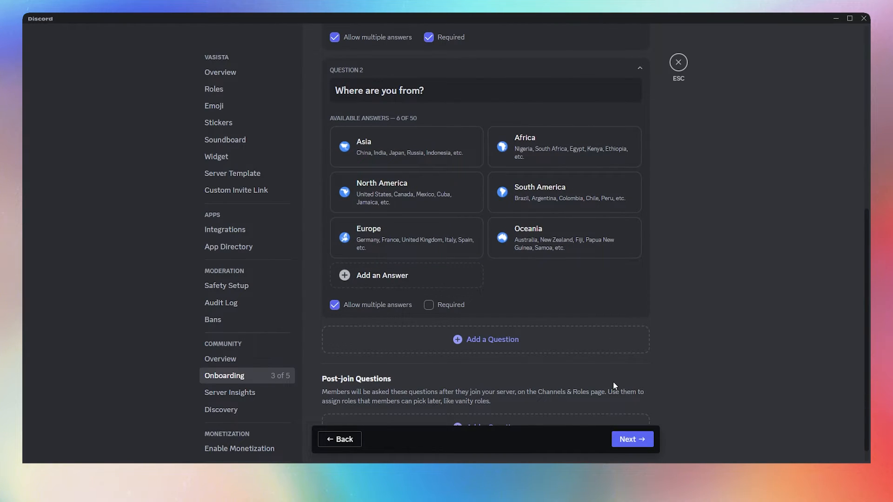
left_click(334, 308)
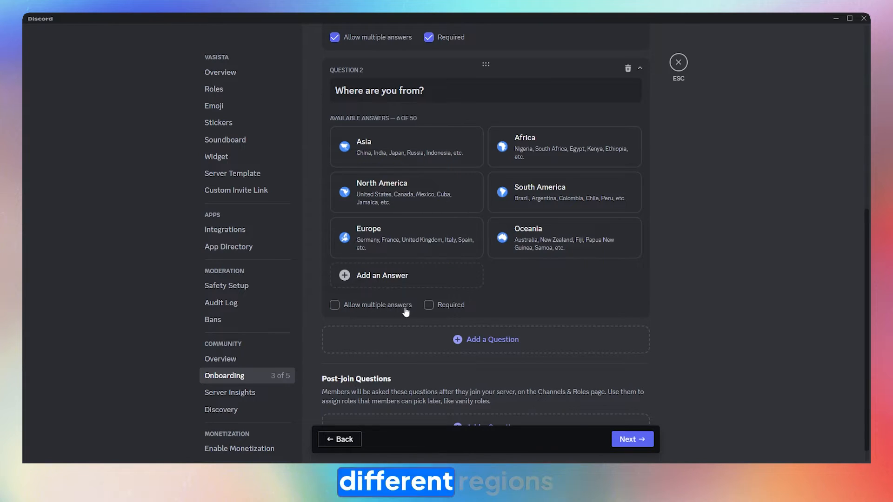
left_click(428, 305)
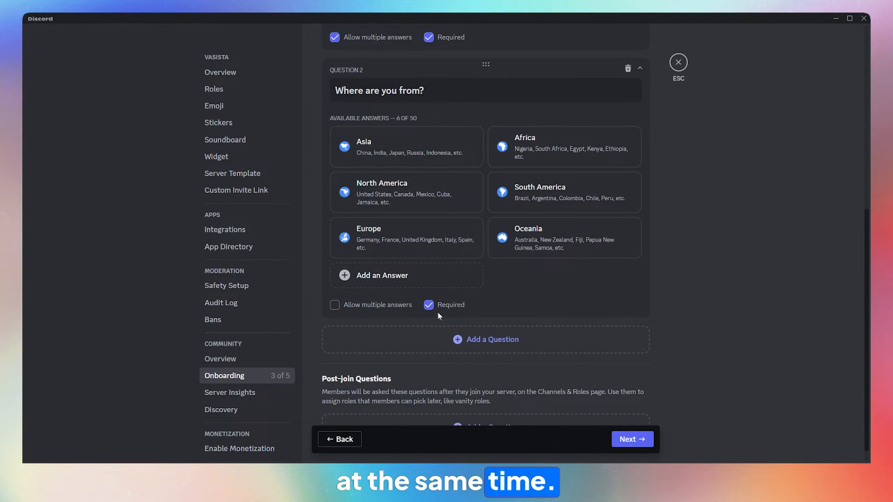
scroll(437, 311, "down", 1)
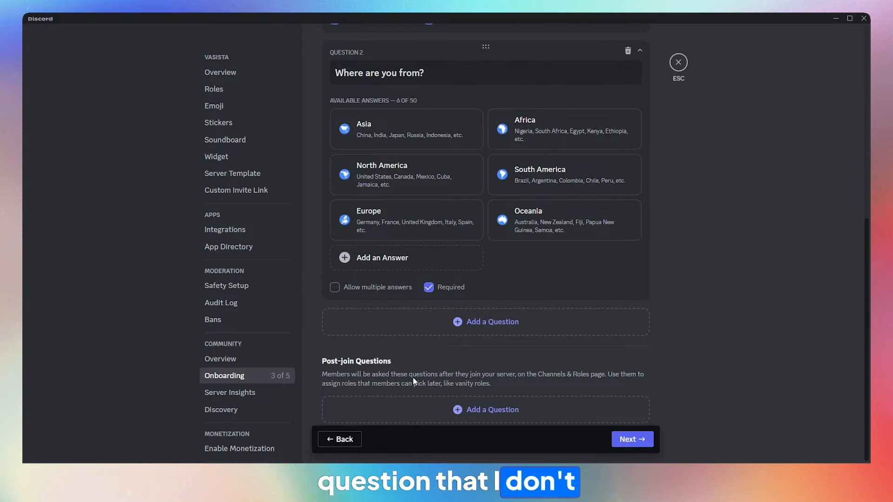
left_click(460, 411)
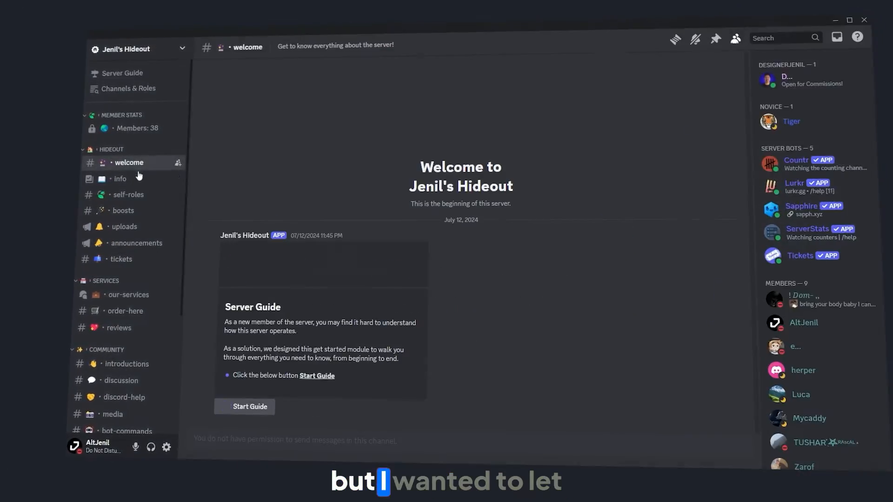
Step: Look through the info, self-roles and tickets channels of the creator's community server, and view the rest of its channel list
left_click(117, 179)
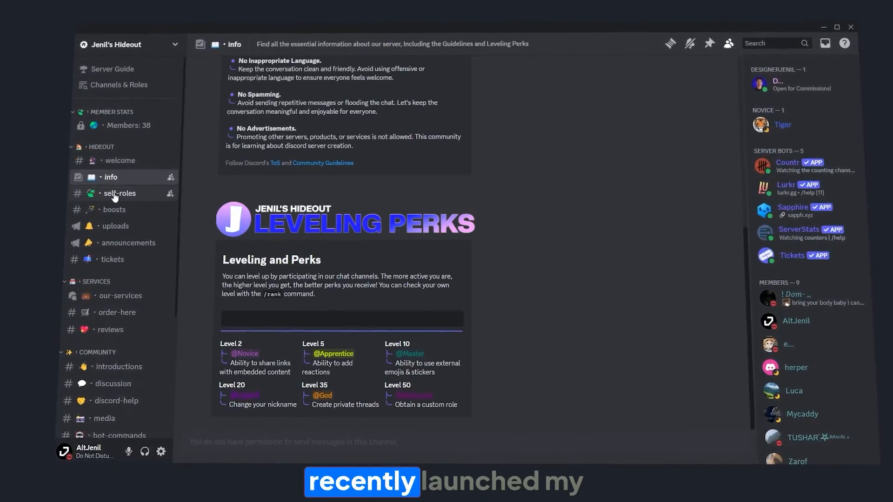
left_click(112, 195)
left_click(109, 259)
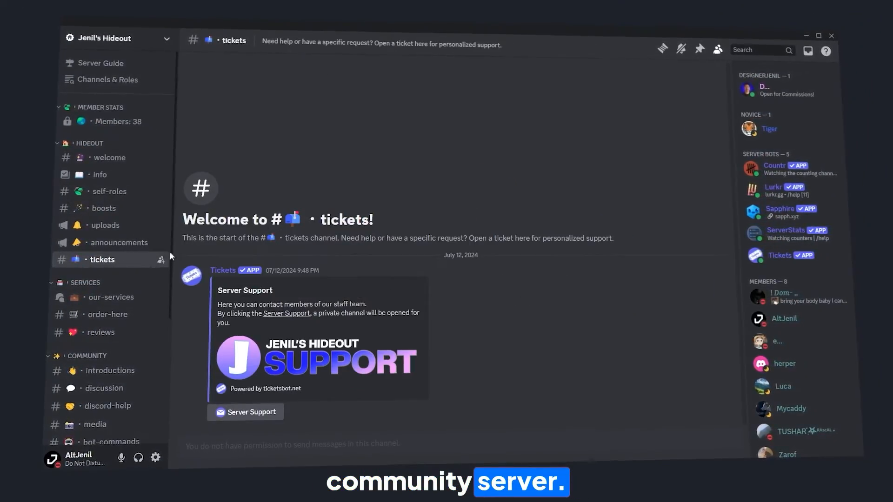
scroll(163, 297, "down", 3)
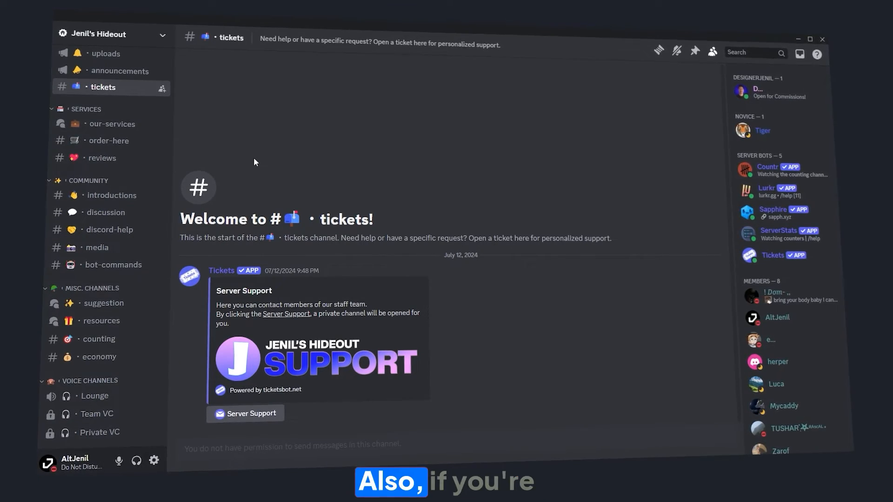
Step: View the Discord Server Setup post in the our-services channel and open its inquiry and order link
left_click(158, 124)
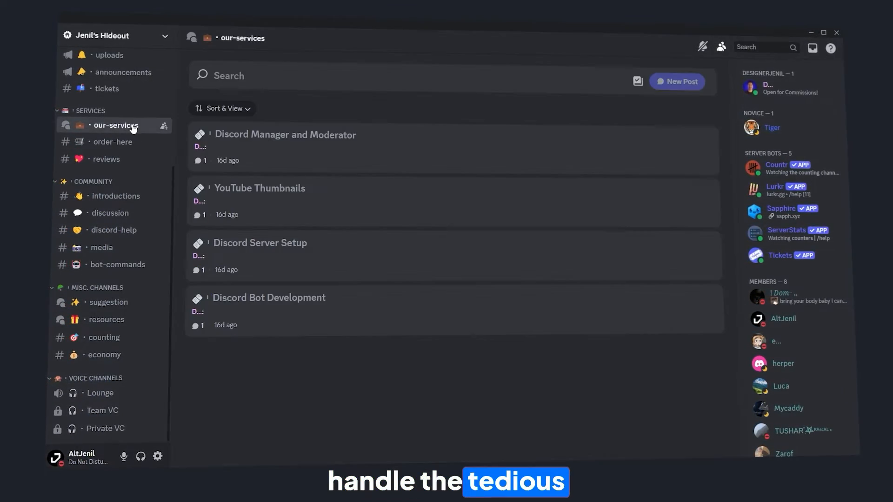
left_click(309, 252)
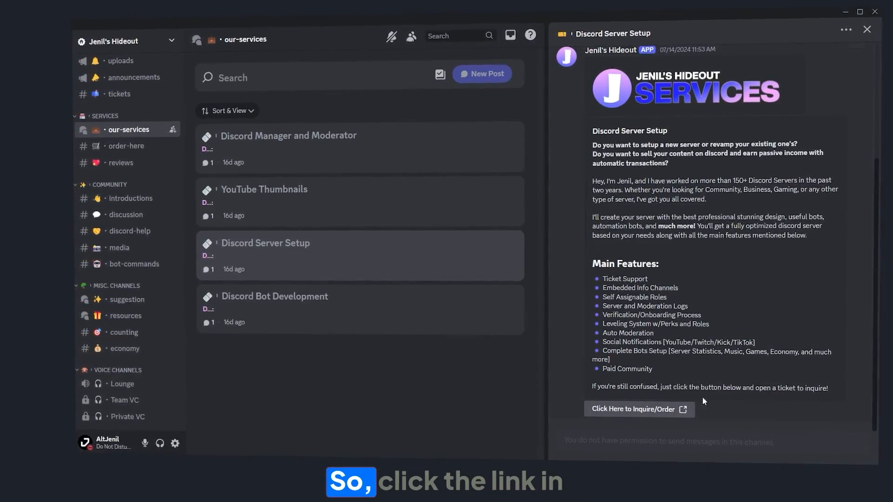
left_click(638, 409)
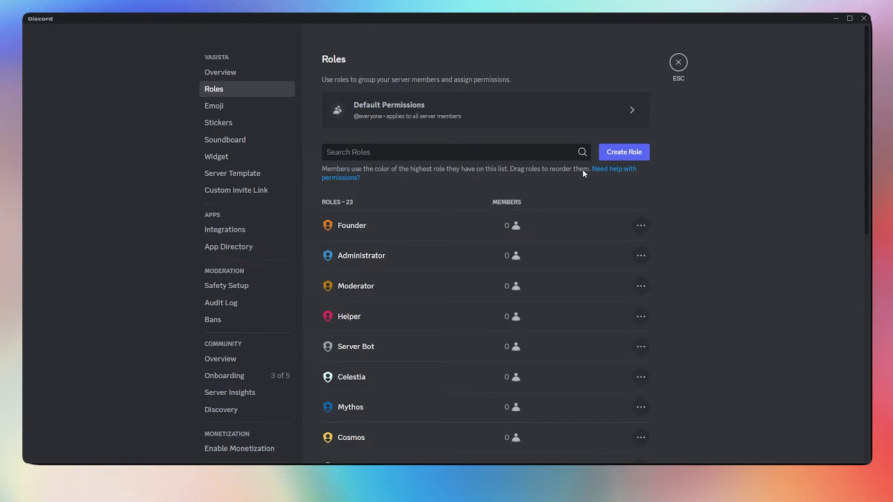
Step: Create three new roles on the Vasista server named Green, Blue and Brown
left_click(604, 149)
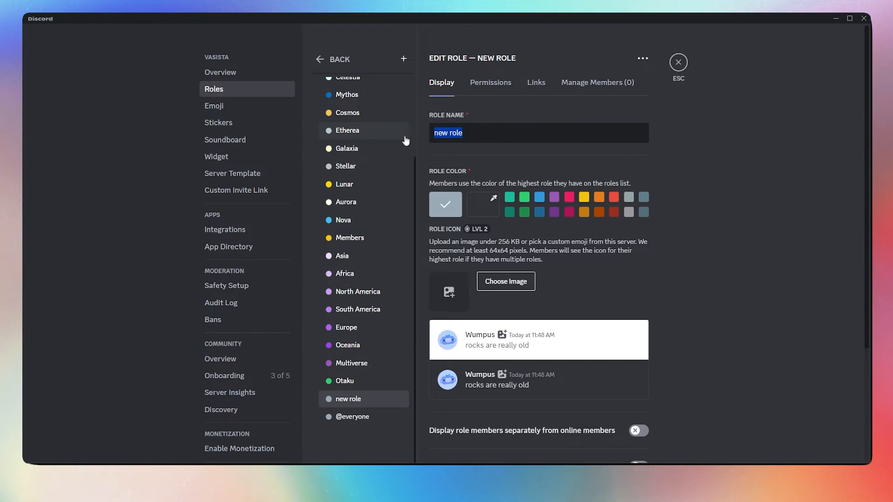
type("Green")
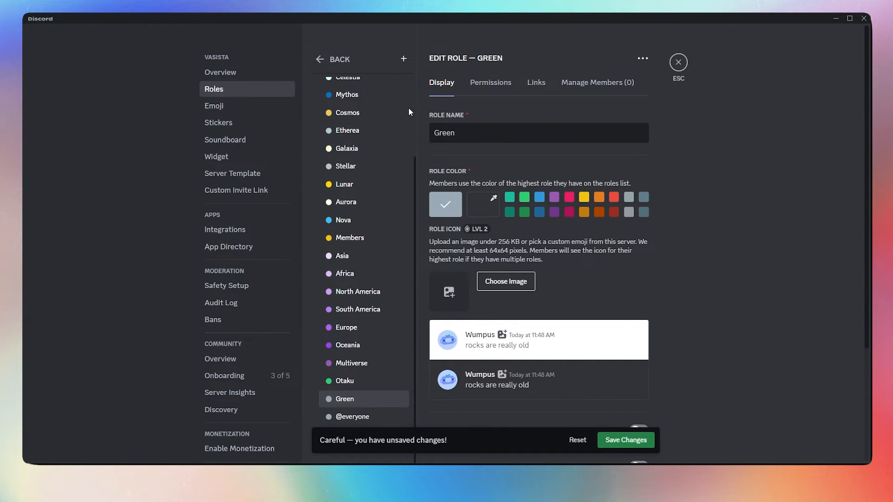
left_click(403, 59)
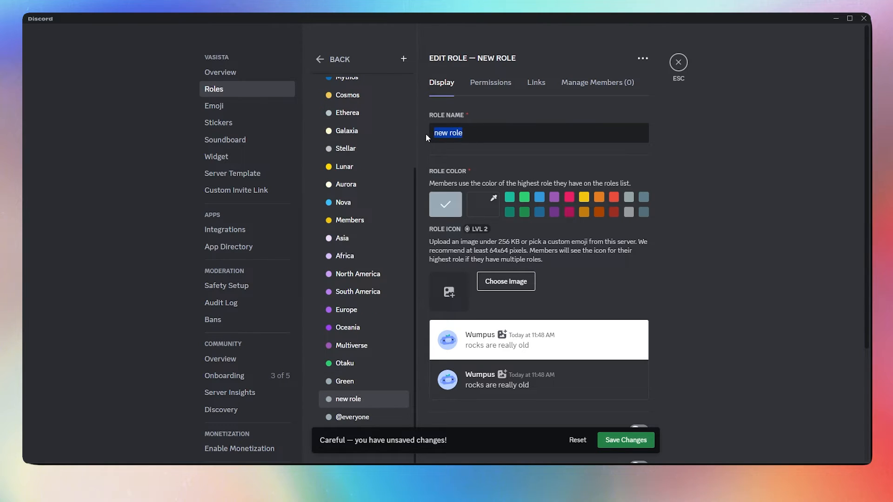
type("Blue")
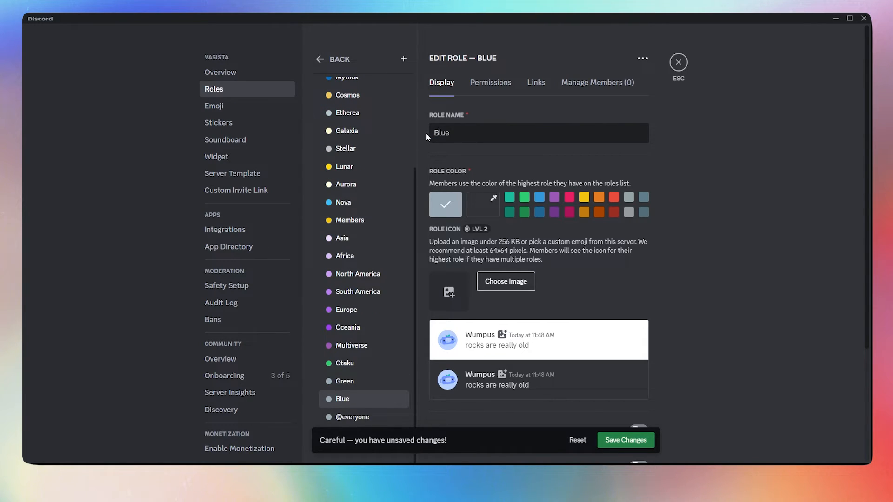
left_click(402, 58)
type("Brown")
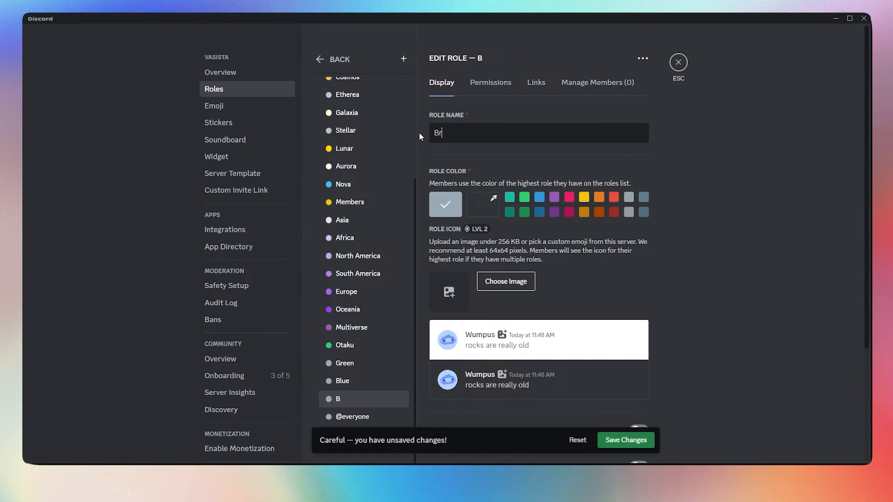
Step: Add four more color roles named Purple, Yellow, Red and Black
left_click(404, 59)
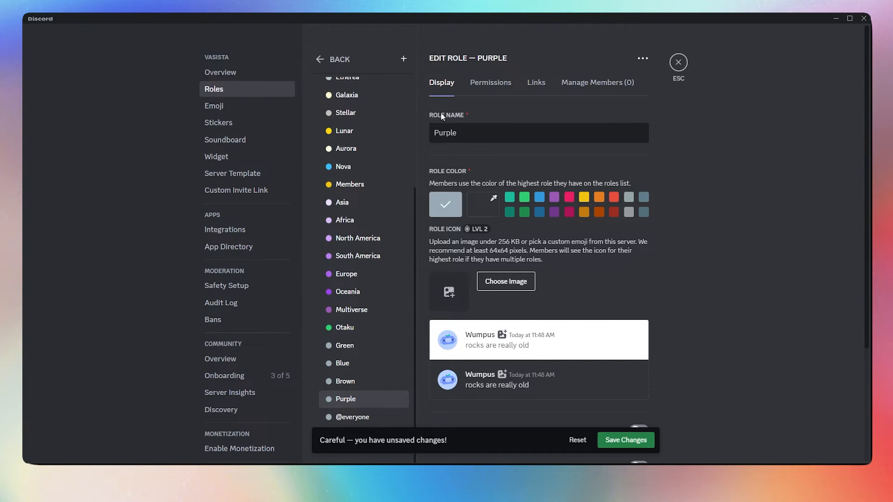
left_click(403, 58)
left_click(403, 58)
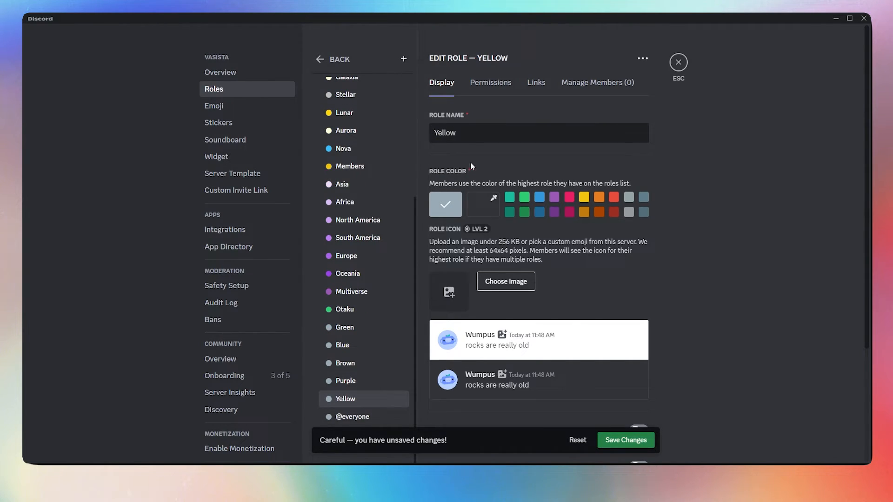
type("Red")
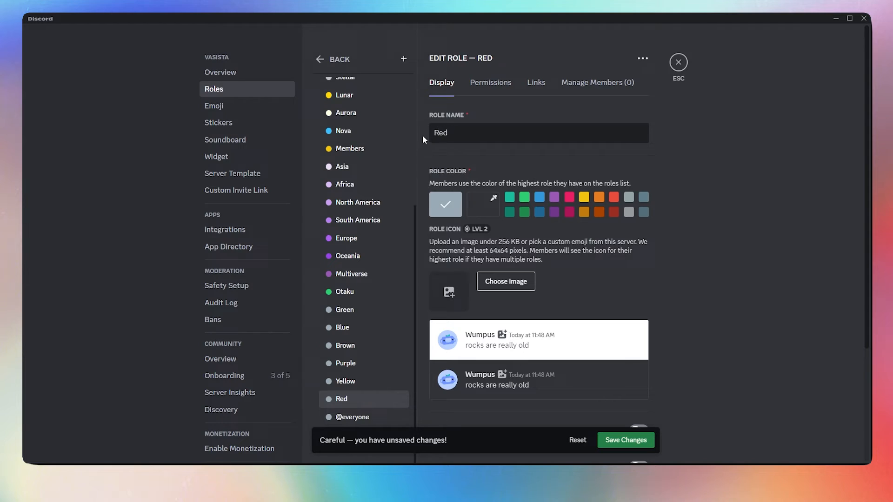
left_click(403, 59)
type("Black")
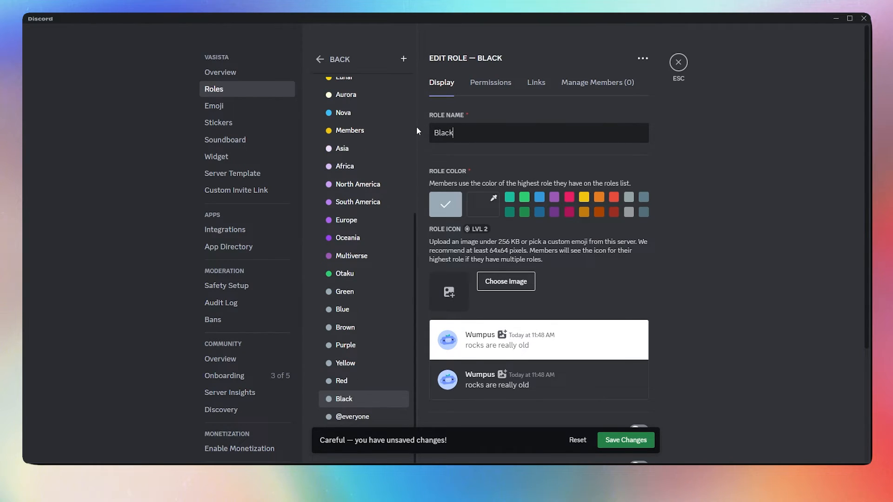
Step: Add White and Orange roles, give each color role its matching color, and save the changes
left_click(403, 59)
type("White")
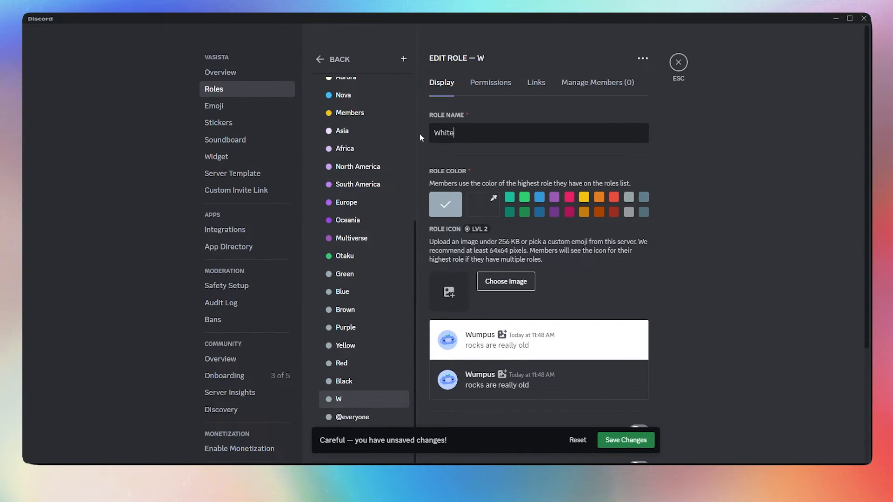
left_click(404, 59)
type("Orange")
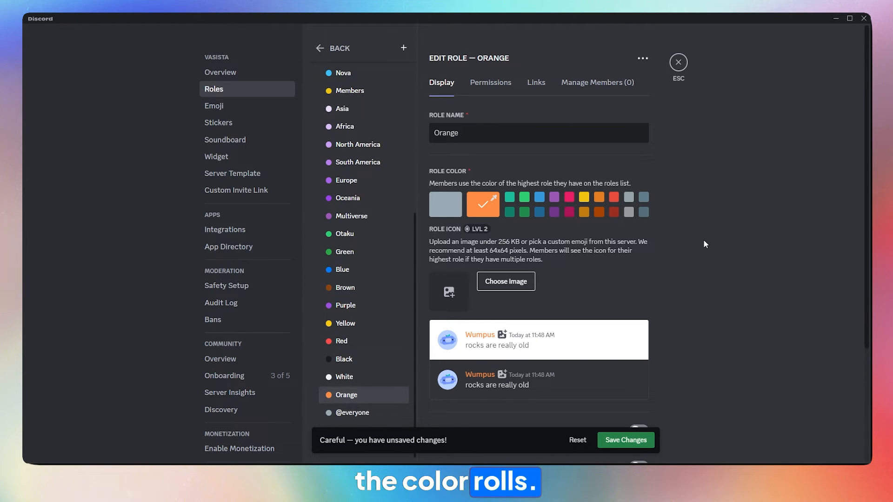
left_click(611, 439)
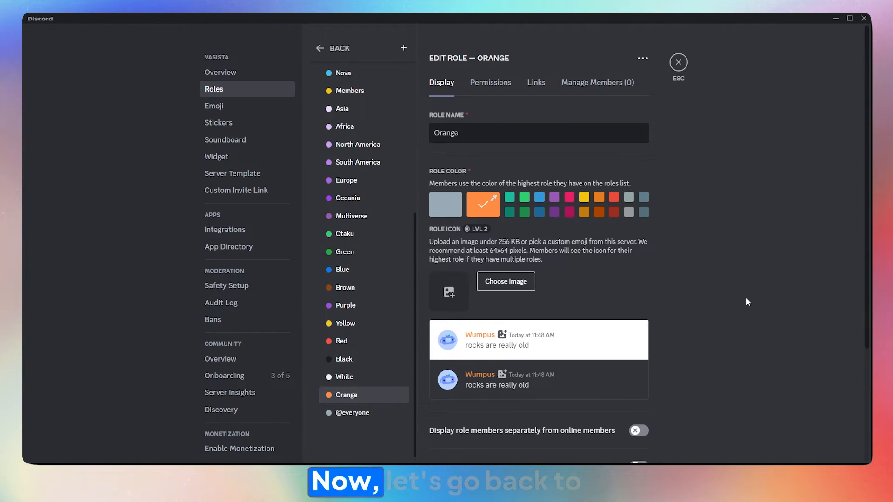
Step: Return to the onboarding questions and reword the first pre-join question to "What do you prefer to watch?"
left_click(228, 376)
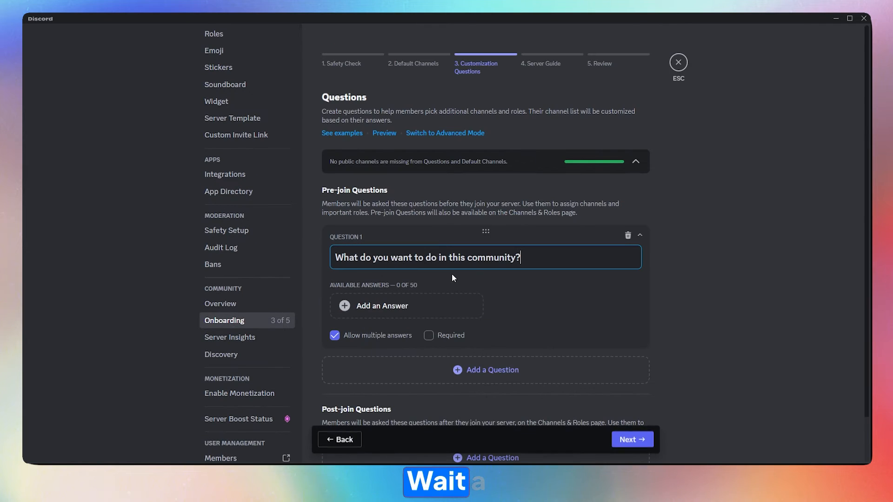
scroll(535, 258, "down", 1)
scroll(537, 260, "up", 1)
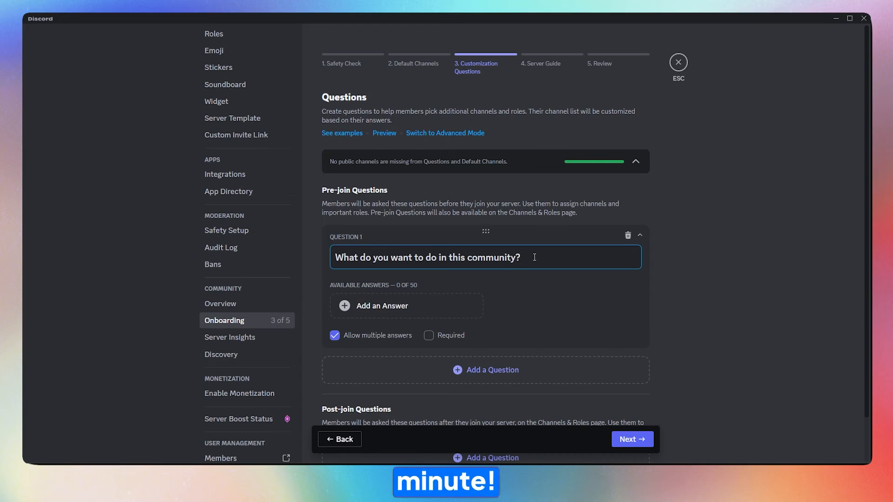
scroll(532, 258, "down", 1)
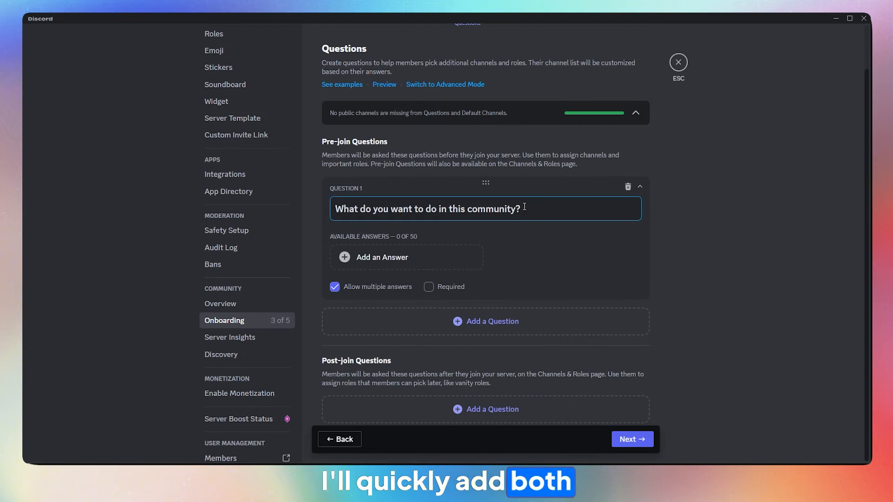
key("ctrl+a")
type("What do you p")
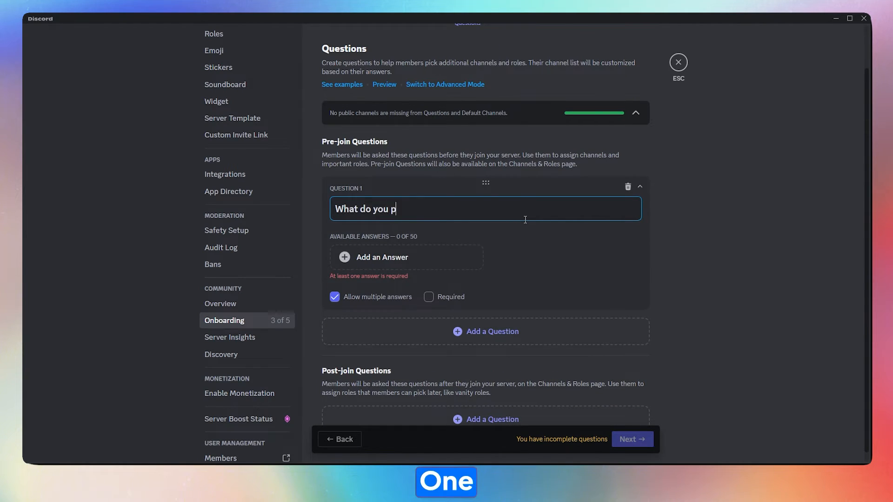
Step: Add a Movies answer to "What do you prefer to watch?" and assign it the MULTIVERSE channel category
left_click(391, 259)
type("Movies")
left_click(388, 251)
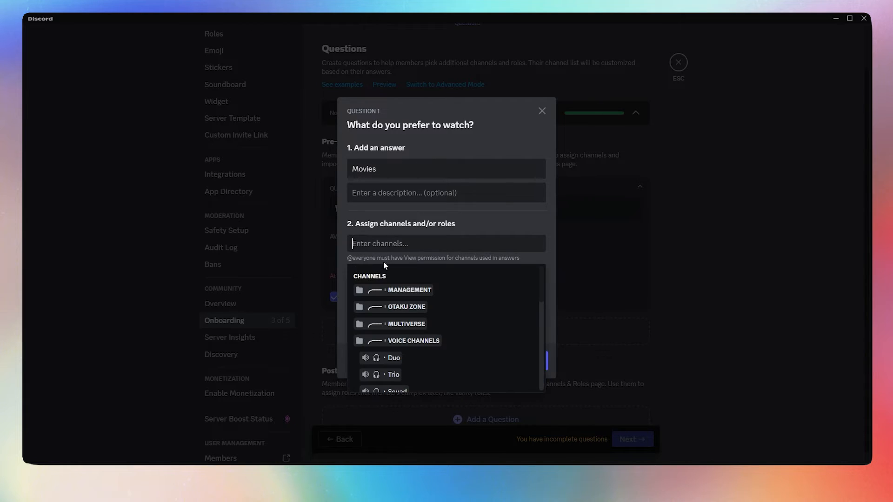
left_click(389, 324)
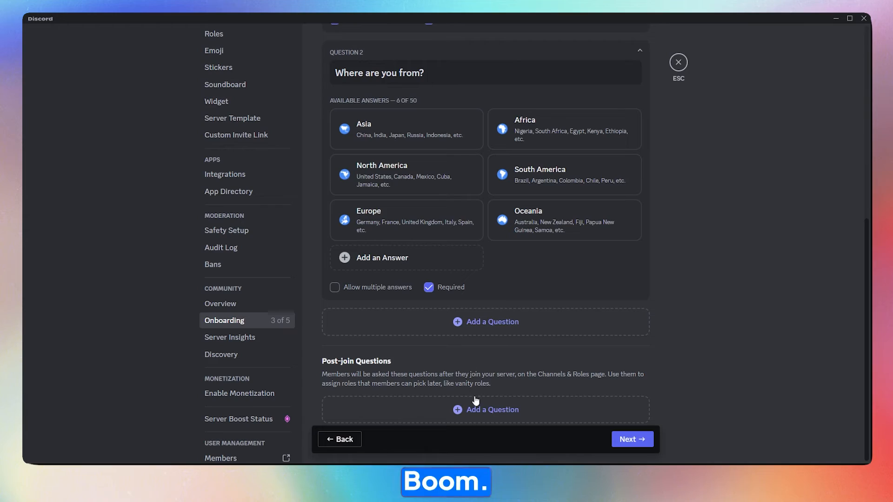
Step: Add the post-join question "What's your favourite color?" and start its first answer
left_click(474, 407)
left_click(389, 245)
type("Wh")
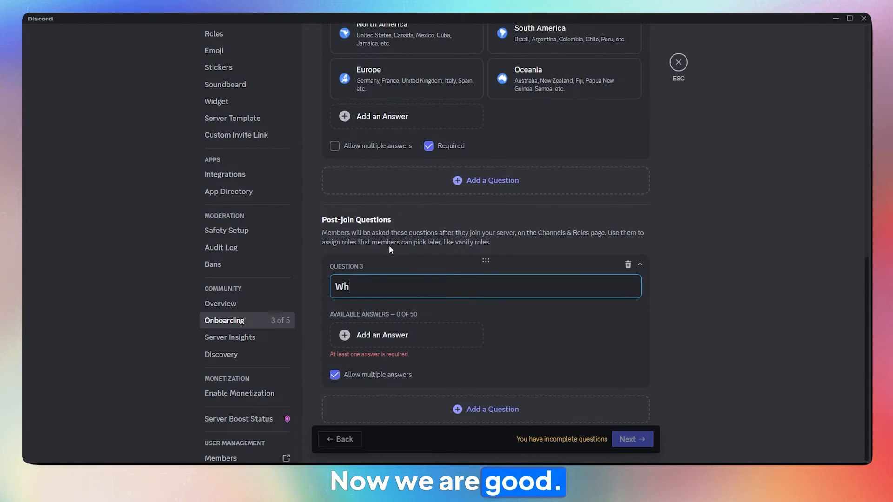
type("at's your favo")
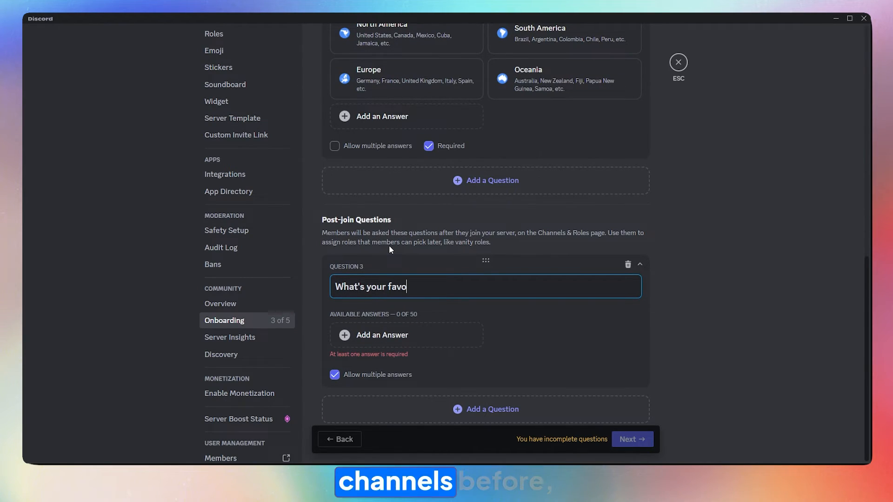
type("urite color?")
key("Return")
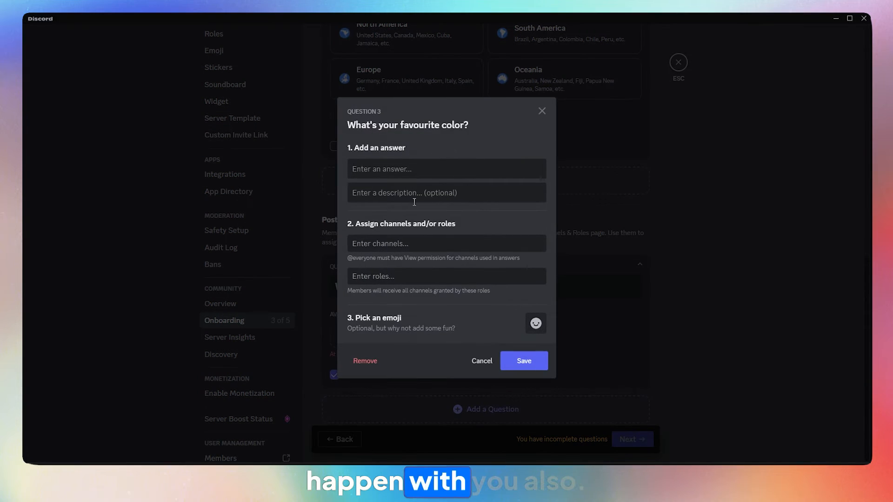
Step: Create a Green answer that assigns the Green role, give it the green circle emoji, and save it
type("Green")
left_click(373, 272)
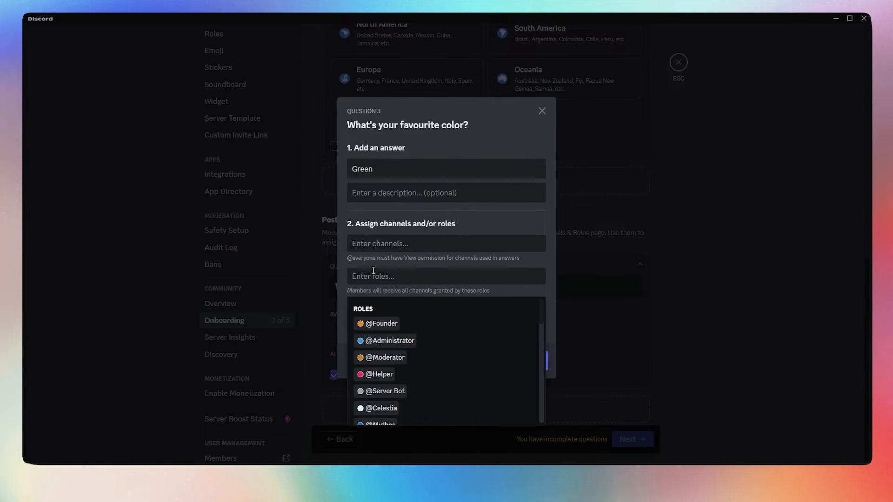
type("gre")
left_click(360, 325)
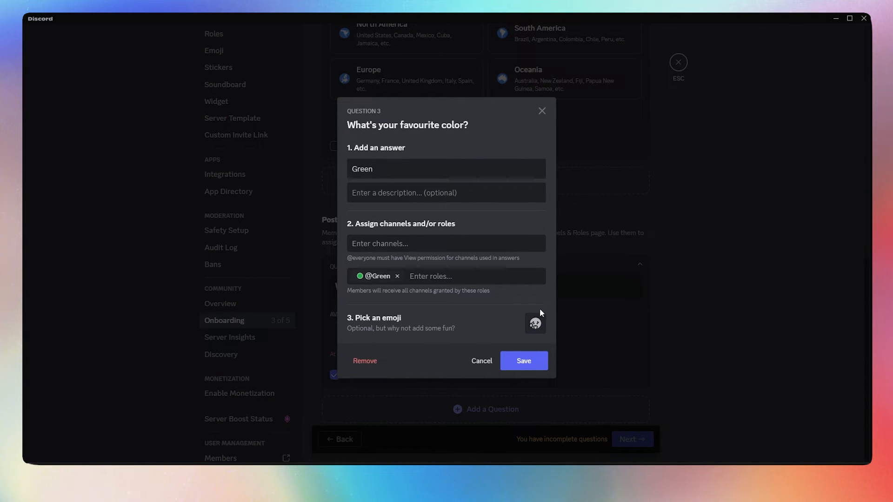
left_click(535, 323)
type("green")
left_click(616, 103)
left_click(524, 361)
Step: Add a Blue answer that assigns the Blue role, give it the blue circle emoji, and save it
left_click(522, 348)
type("Blue")
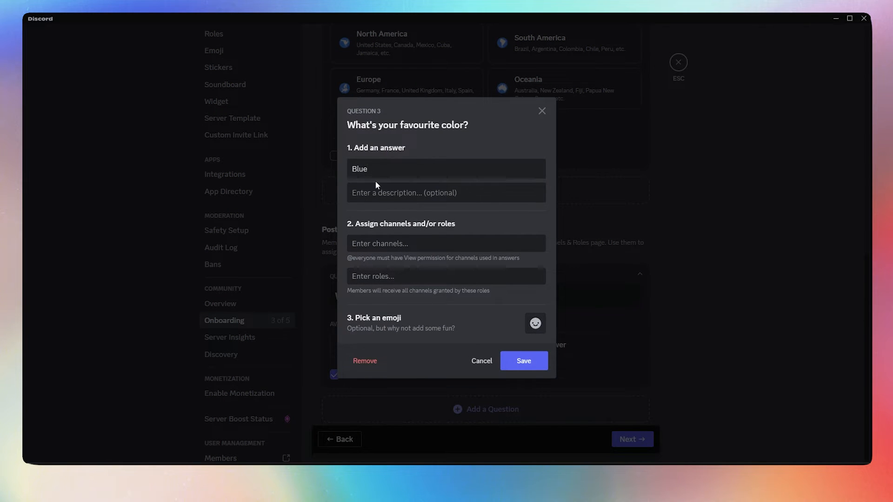
left_click(404, 276)
type("blue")
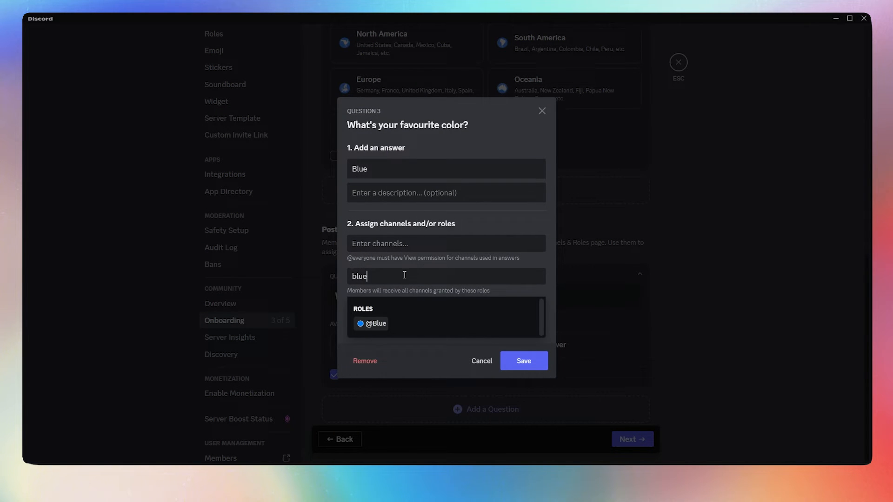
left_click(371, 324)
left_click(534, 323)
type("blue")
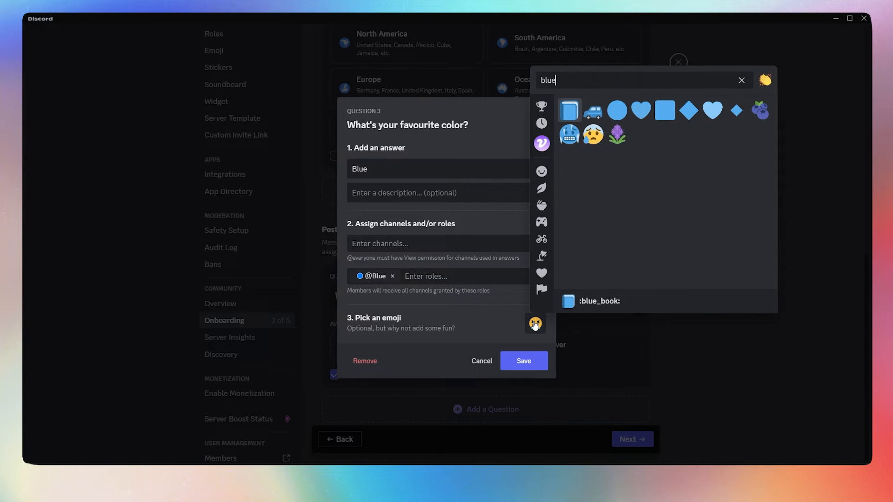
left_click(600, 111)
left_click(524, 361)
Step: Add a Brown answer that assigns the Brown role, give it the brown circle emoji, and save it
left_click(372, 370)
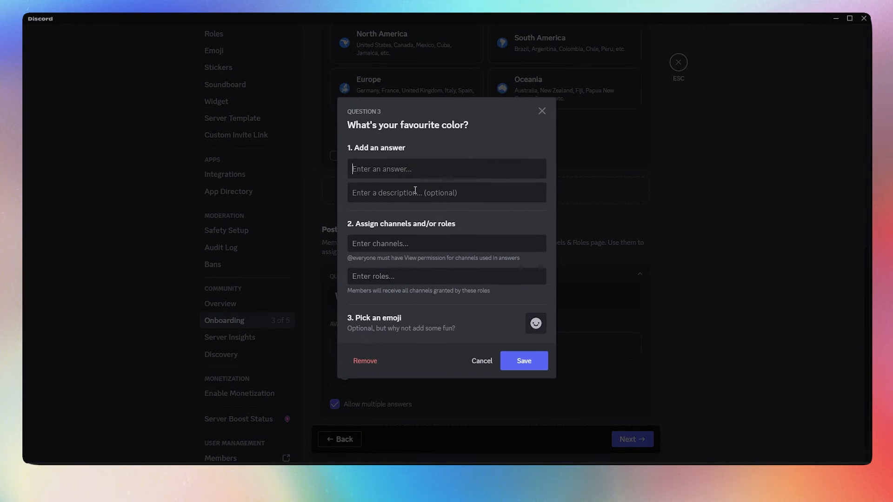
type("Brown")
left_click(374, 277)
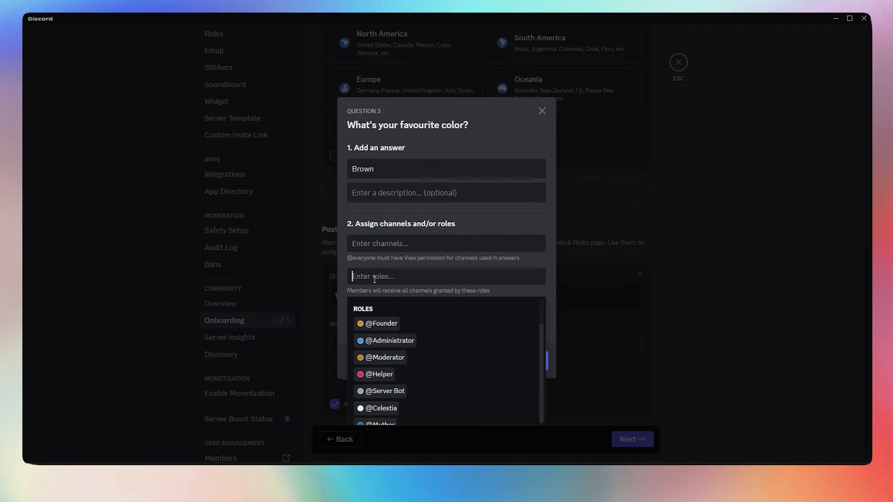
type("brown")
left_click(375, 323)
left_click(535, 324)
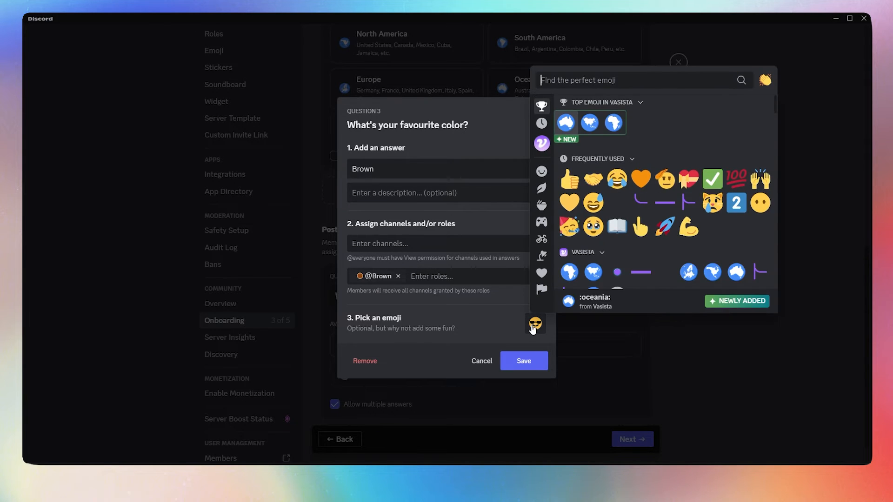
type("brown")
left_click(570, 112)
left_click(524, 361)
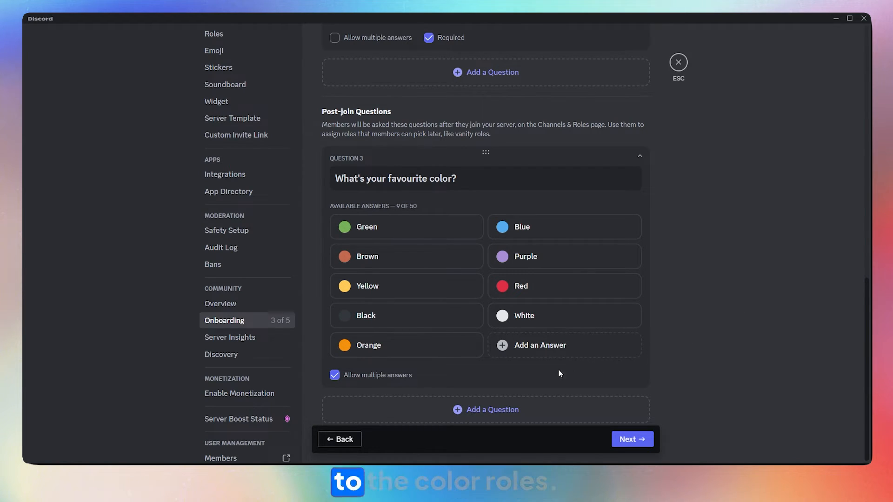
Step: Disallow multiple answers for "What's your favourite color?" and continue to the Server Guide stage of onboarding
left_click(335, 375)
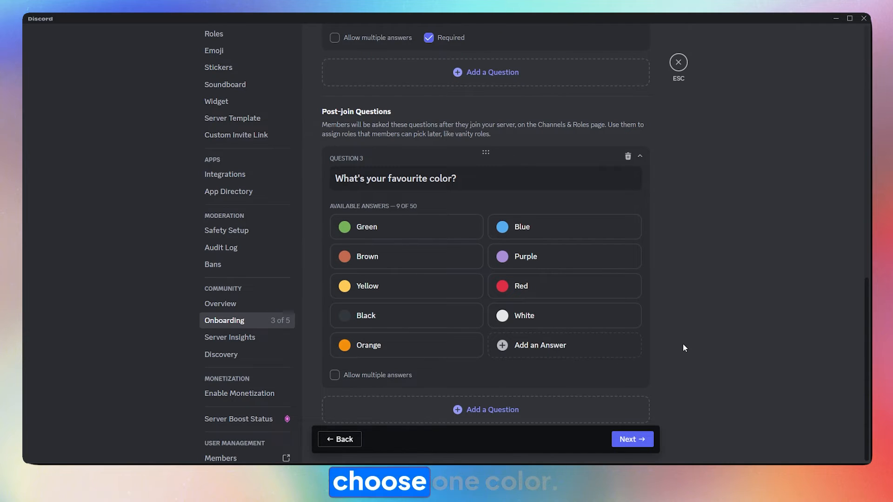
left_click(638, 439)
scroll(620, 313, "up", 8)
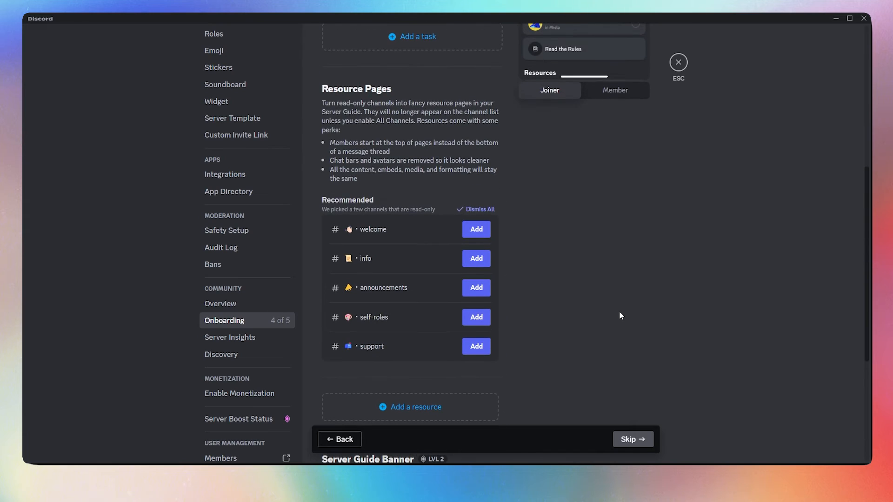
scroll(619, 316, "up", 3)
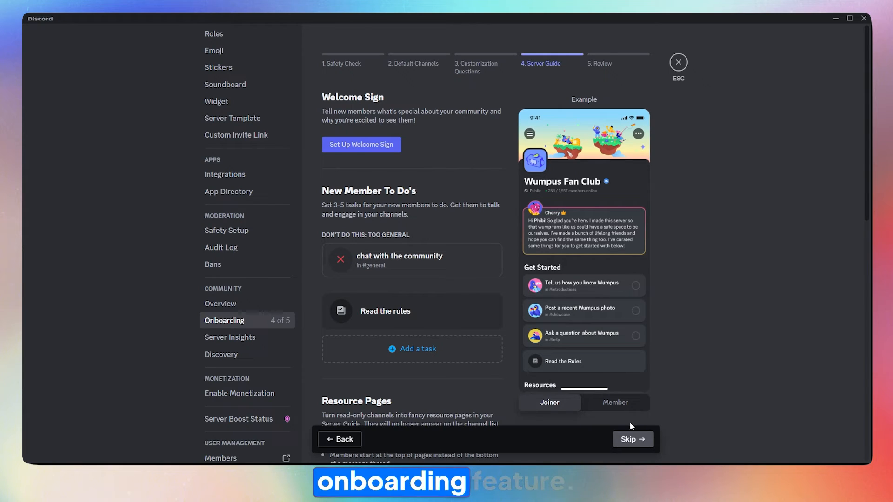
left_click(631, 439)
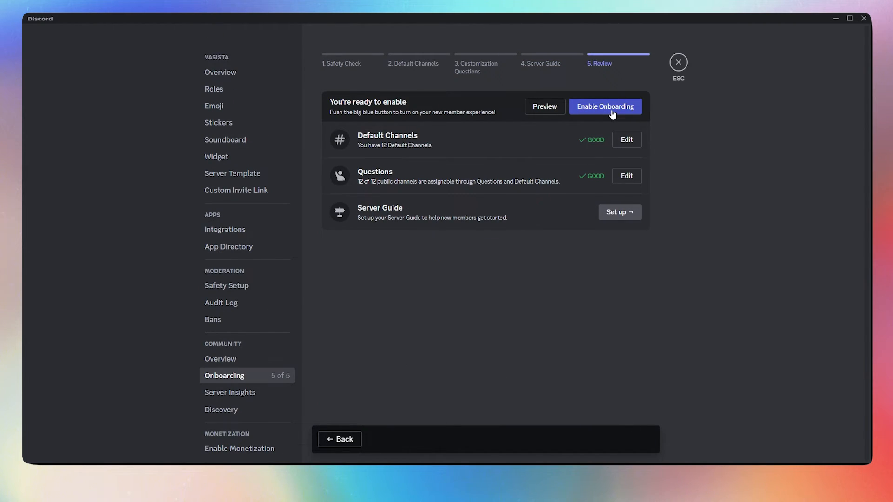
left_click(622, 213)
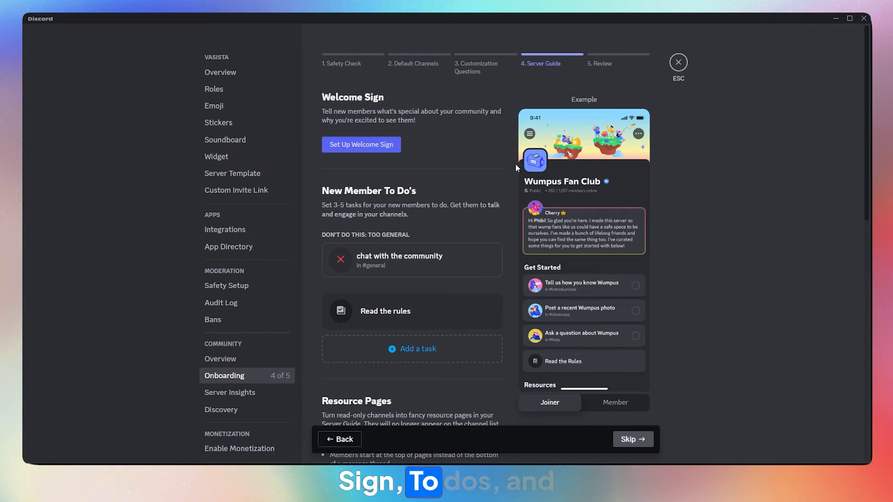
scroll(485, 217, "down", 6)
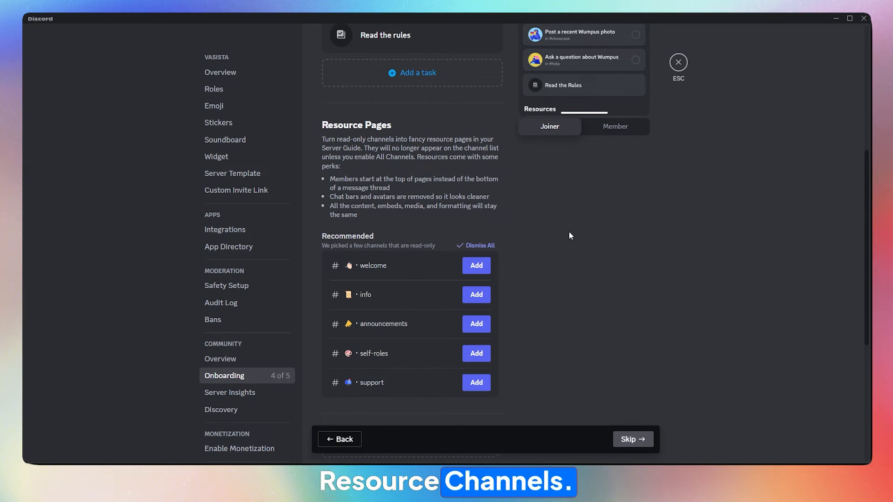
scroll(570, 235, "up", 6)
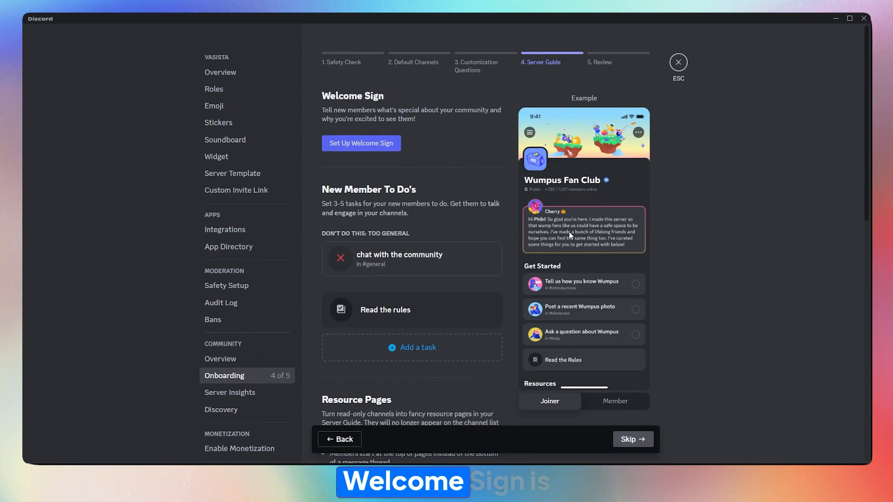
Step: Start setting up the Welcome Sign and choose the server owner as the message author
left_click(376, 152)
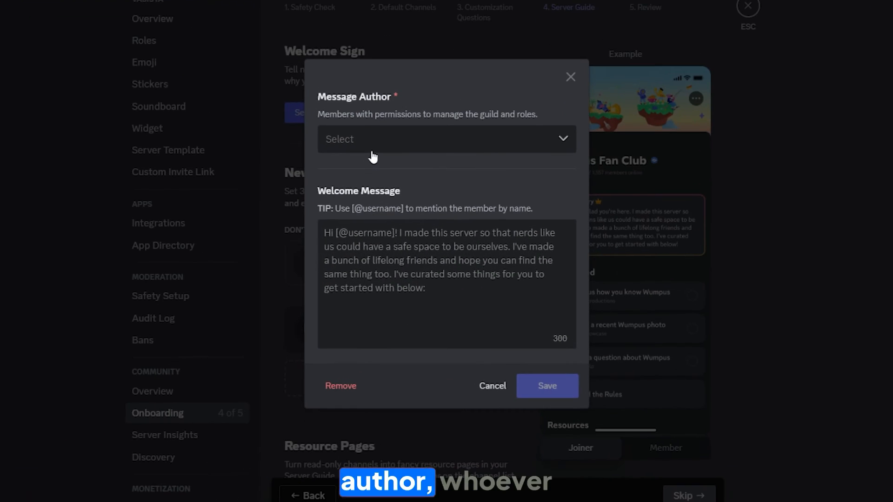
left_click(372, 151)
left_click(370, 168)
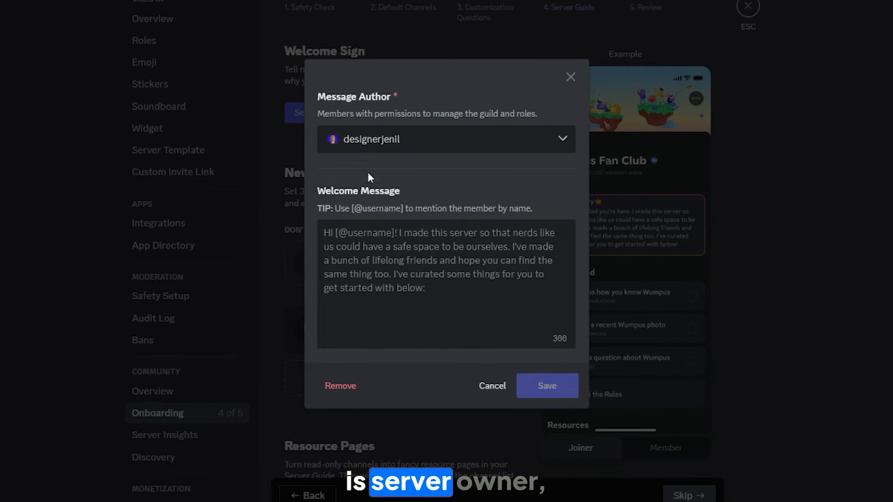
left_click(372, 238)
type("Hi []")
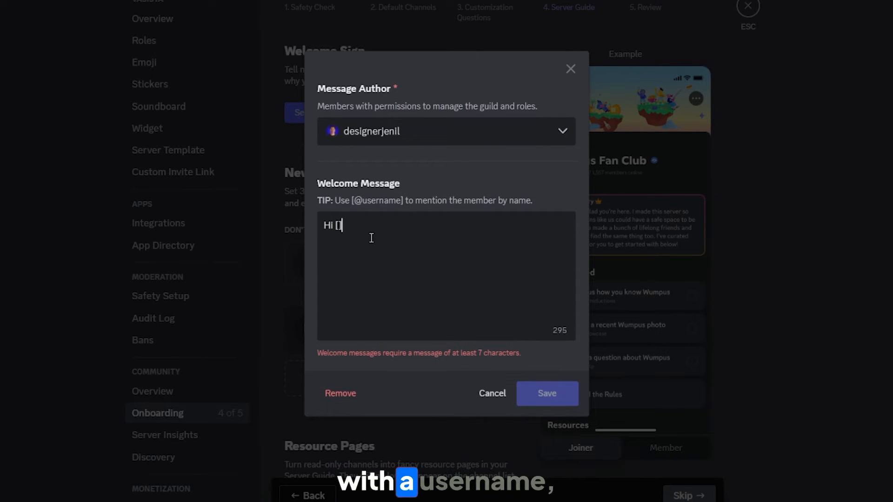
key("Left")
type("@userna")
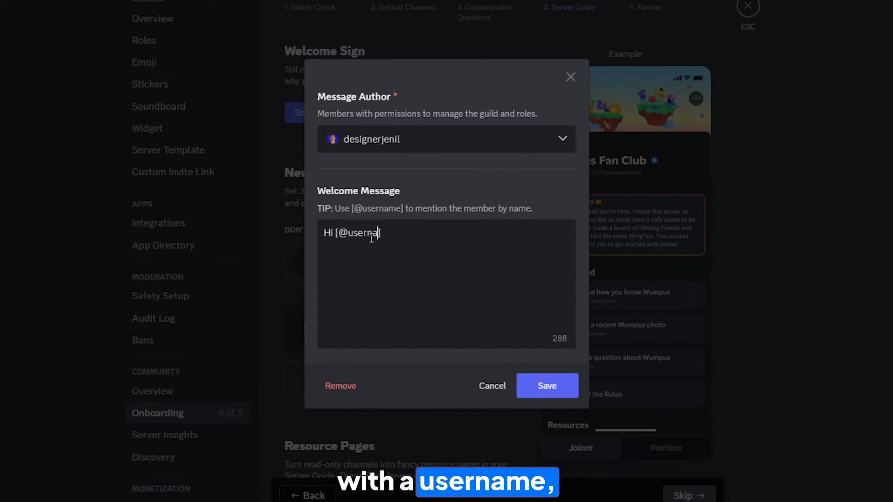
type("me]")
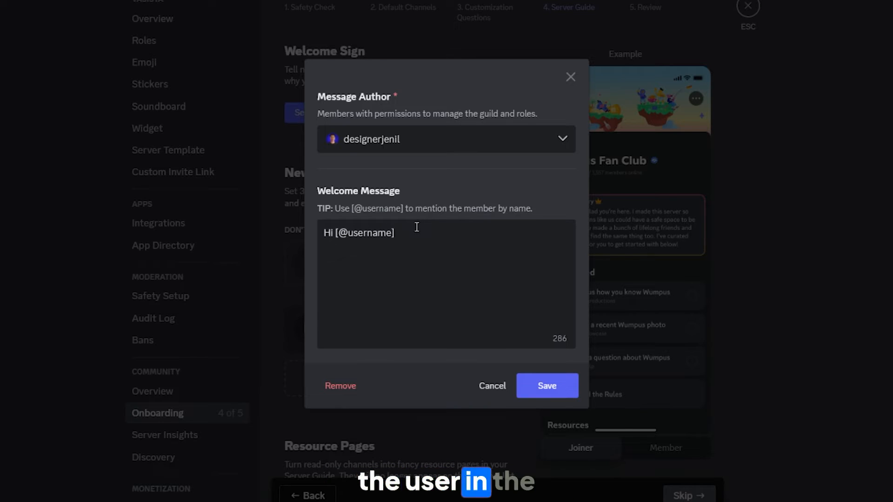
type(", Welcome to the community!")
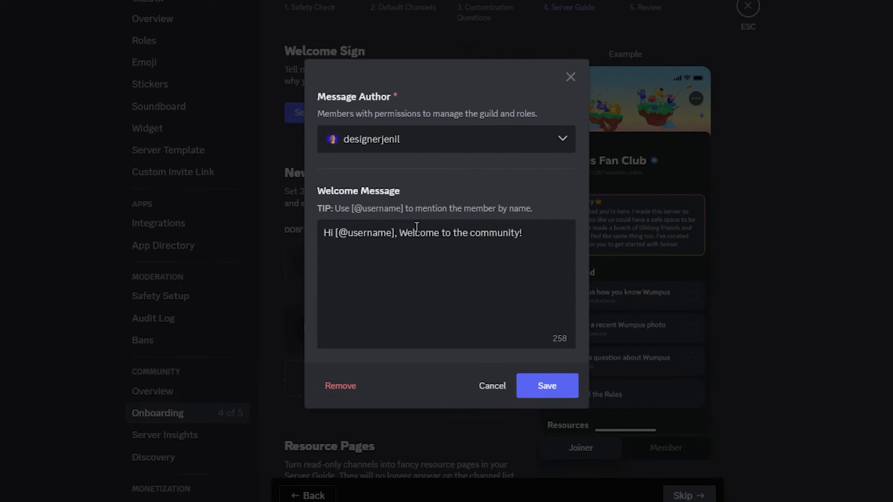
type("I made this server so that nerds like us could have a safe place to be ourselves. I've made a bunch of lifelong friends and hope you can find the same thing too. I have curated some things for you get started with below.")
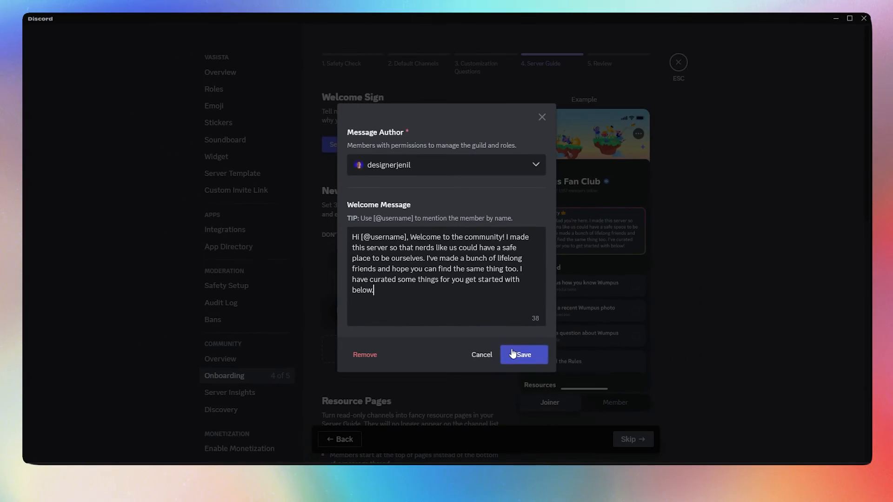
left_click(532, 385)
Step: Add a new member task titled "Introduce yourself to the rest of the community!" and assign it to the introductions channel
scroll(486, 276, "down", 3)
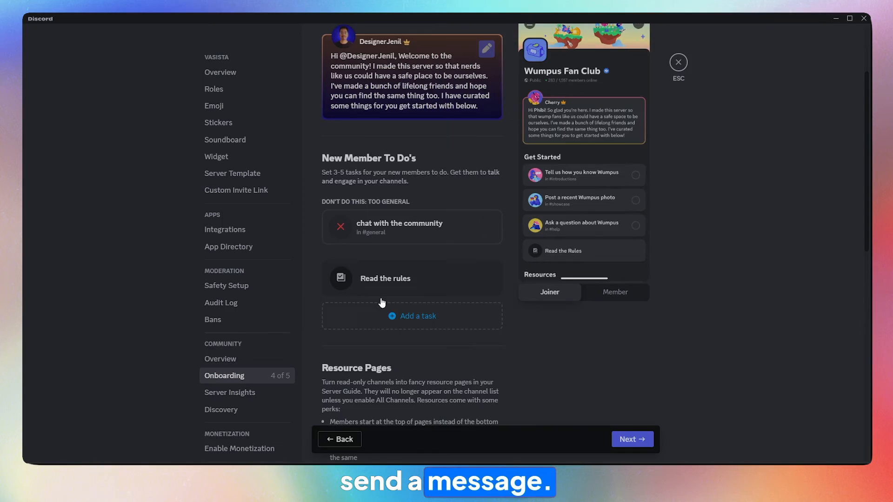
left_click(382, 305)
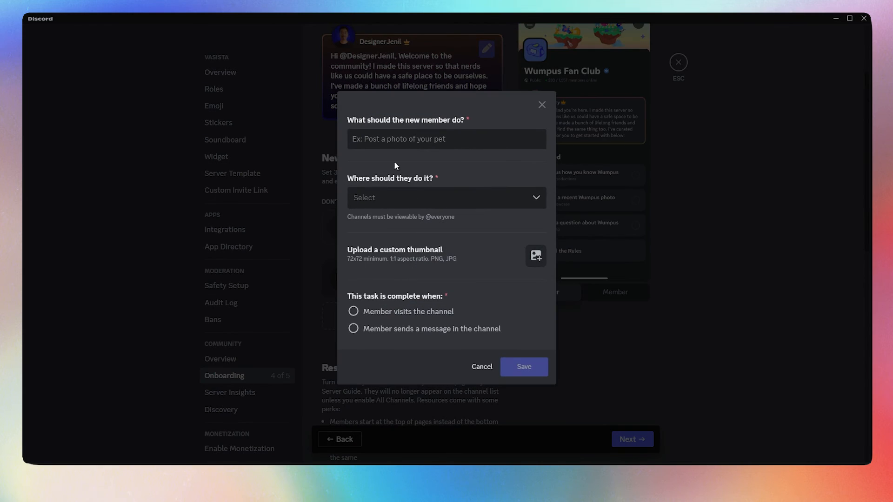
type("Introduce")
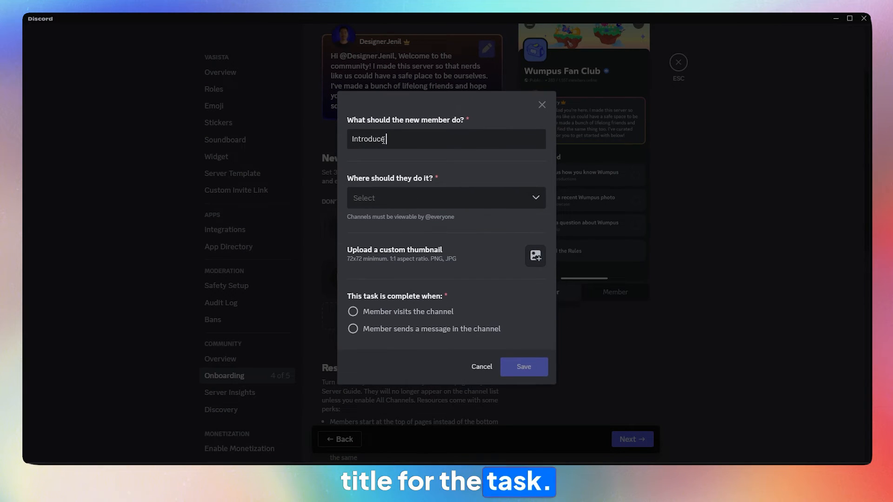
type(" yourself to the rest of the community!")
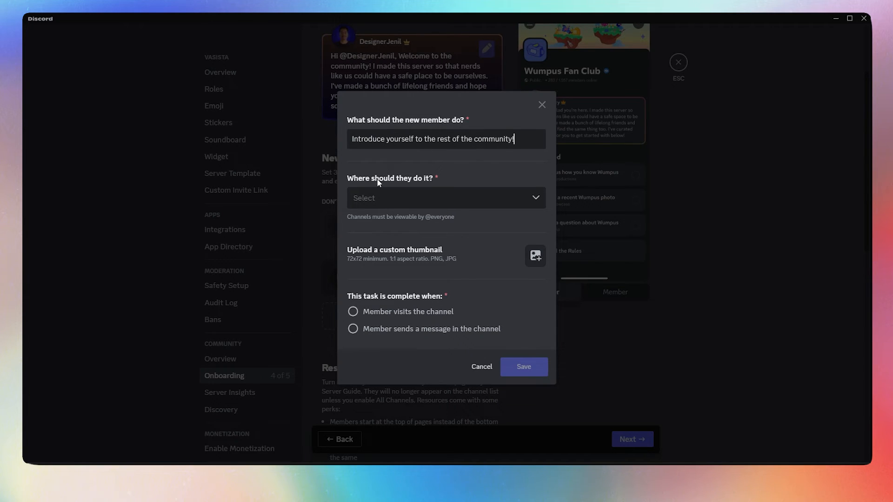
left_click(374, 204)
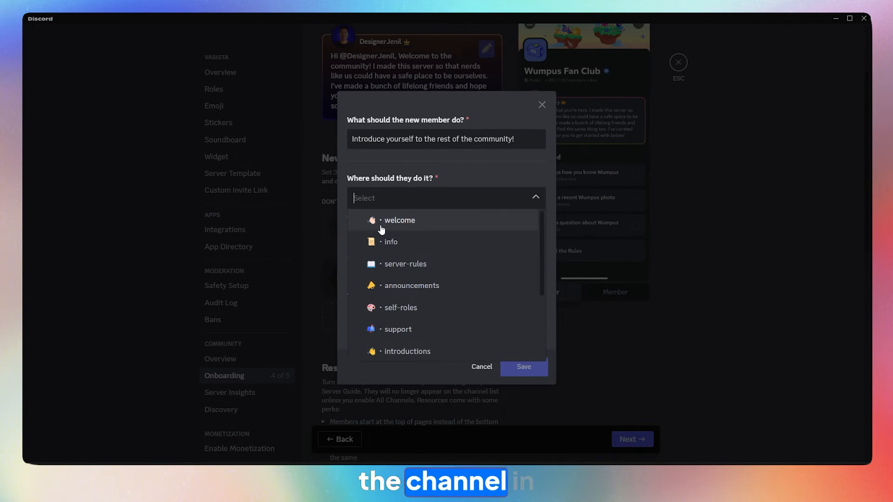
scroll(404, 327, "down", 2)
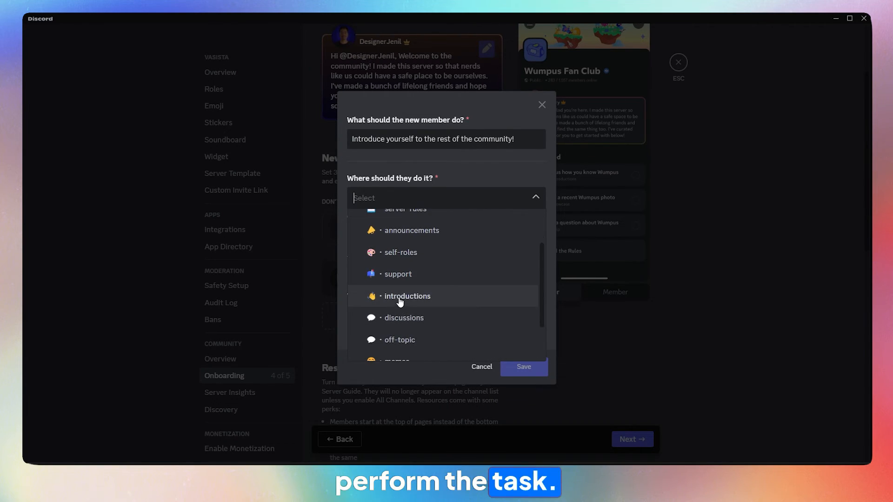
left_click(426, 301)
Step: Give the introduction task the waving hand emoji, make it complete when the member visits the channel, and save it
left_click(536, 259)
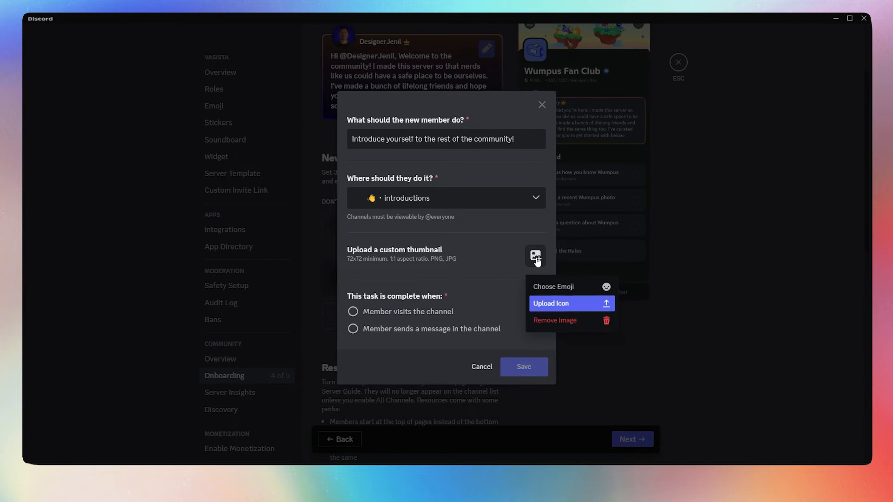
left_click(551, 283)
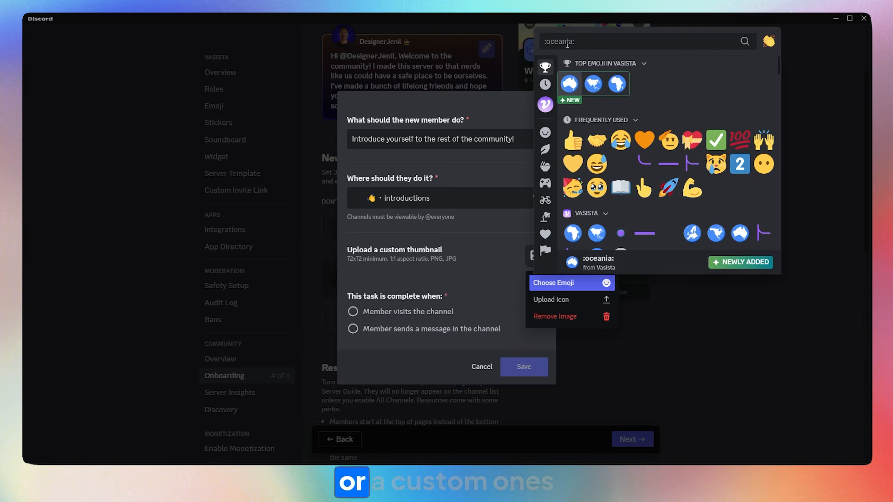
type("wave")
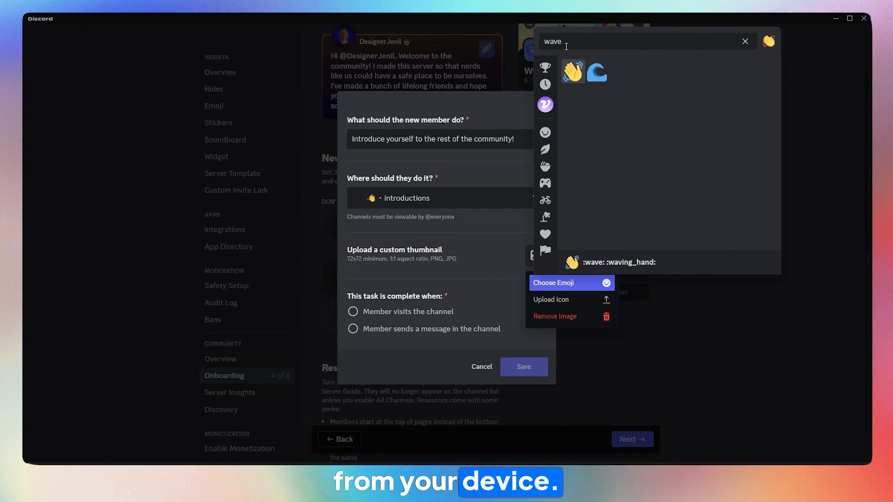
left_click(573, 71)
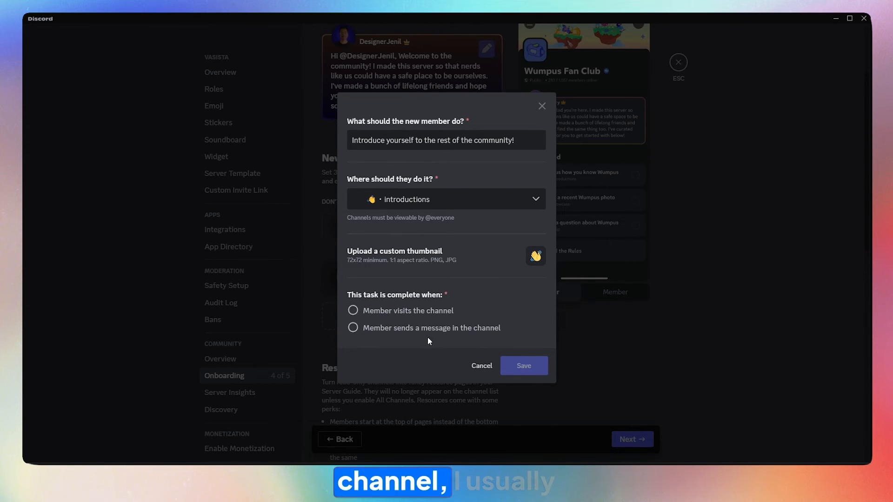
left_click(367, 315)
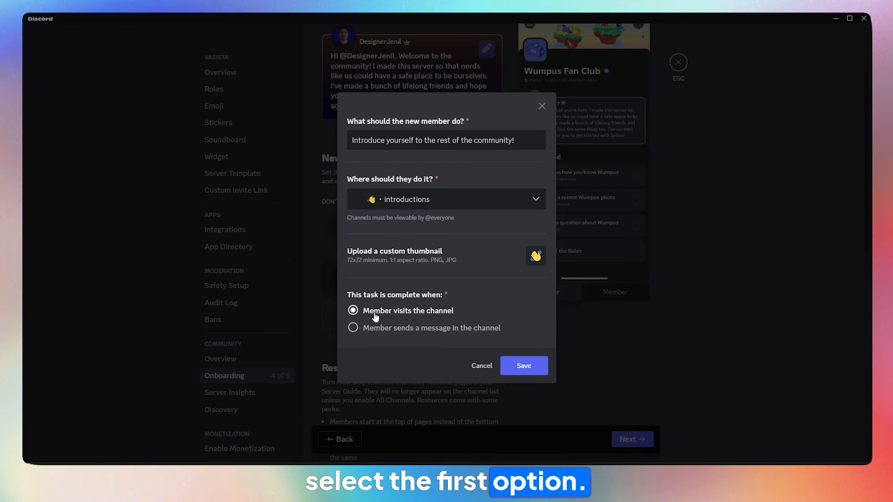
left_click(520, 366)
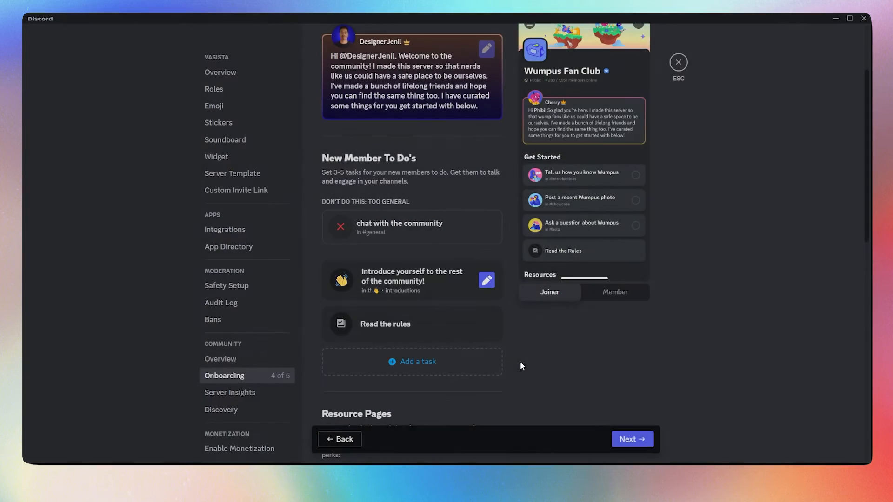
Step: Add a new member task titled "Checkout the latest announcement." and assign it to the announcements channel
left_click(406, 365)
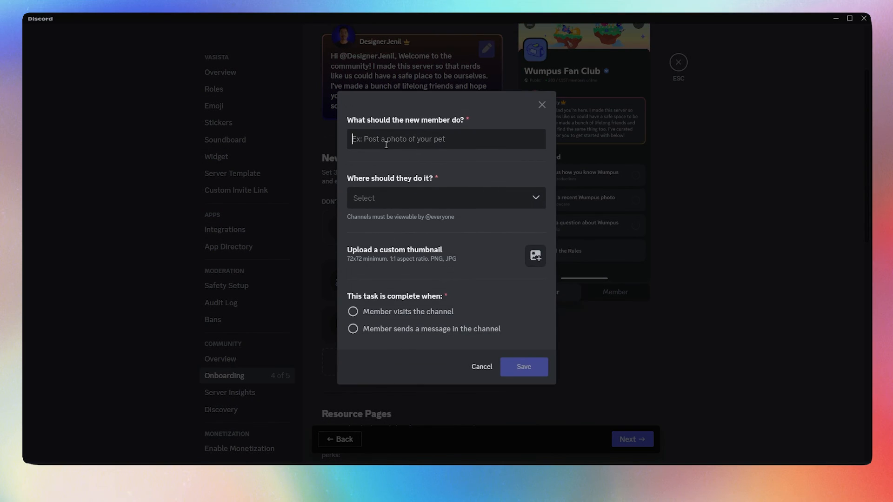
type("Checkout the")
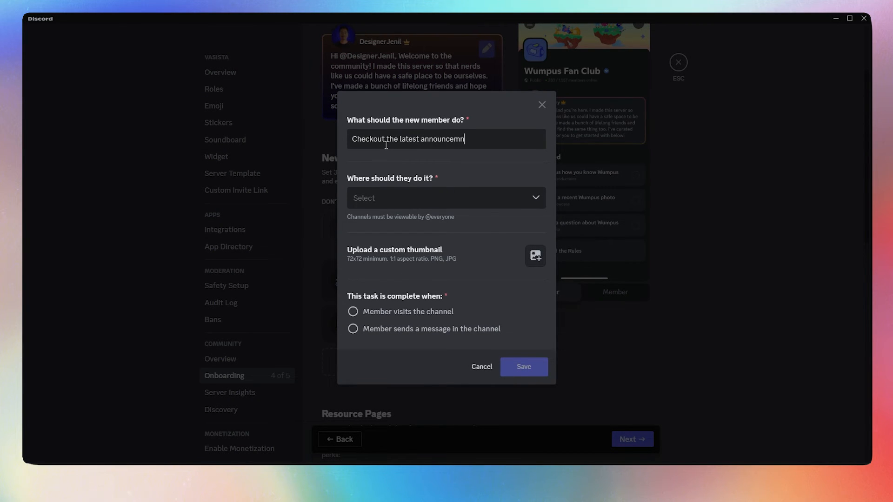
type(" latest announcement.")
left_click(389, 198)
left_click(394, 284)
Step: Give the announcement task the megaphone emoji, make it complete when the member visits the channel, and save it
left_click(535, 255)
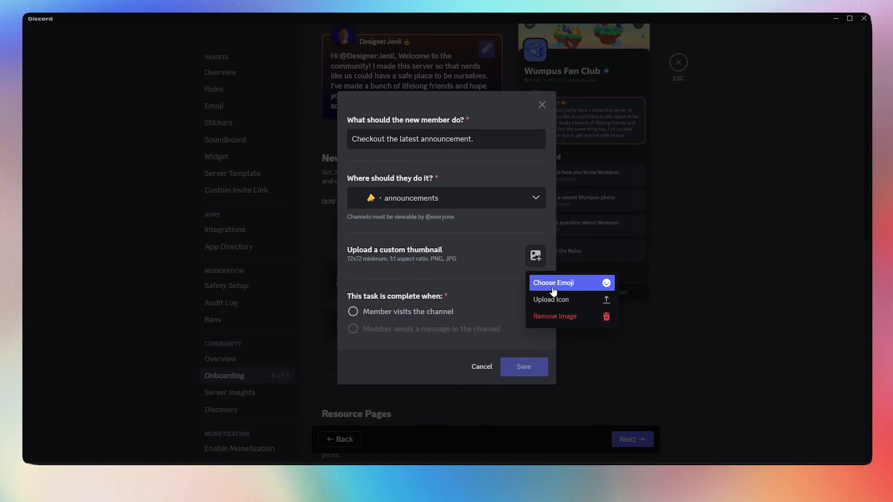
left_click(553, 284)
type("mega")
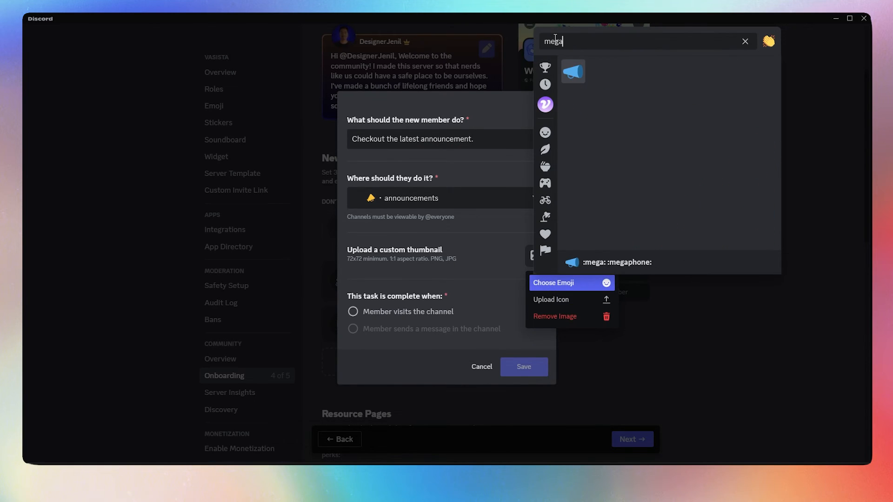
left_click(573, 72)
left_click(364, 312)
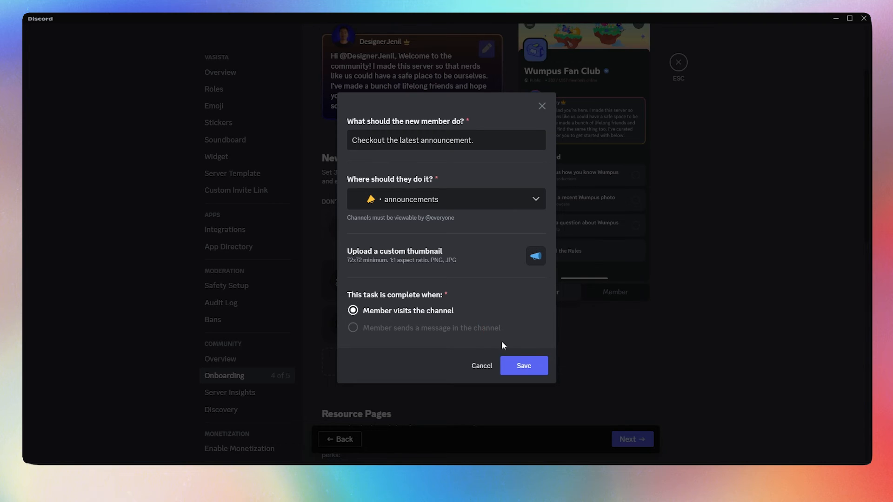
left_click(525, 367)
Step: Add a new member task titled "Open a ticket here If you need help from staff." and assign it to the support channel
left_click(372, 404)
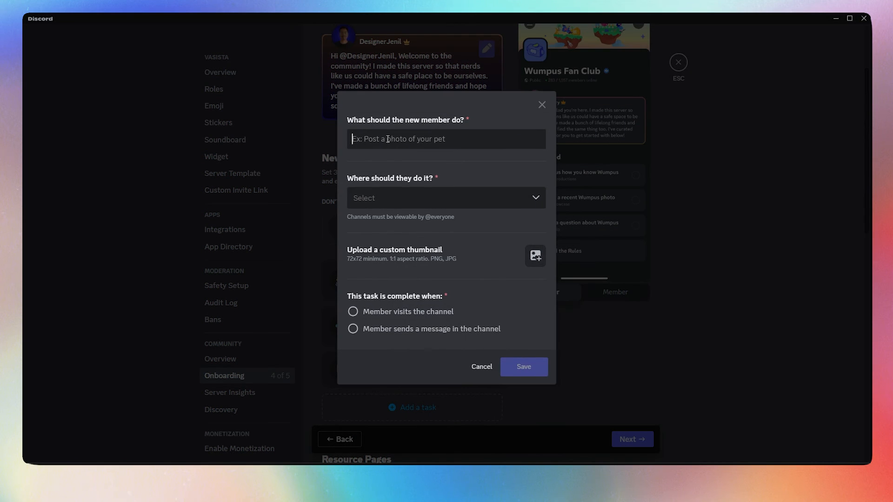
type("Open a ticket here If you need help from staff.")
left_click(378, 205)
left_click(398, 308)
Step: Give the support ticket task the envelope emoji, make it complete when the member visits the channel, and save it
left_click(535, 255)
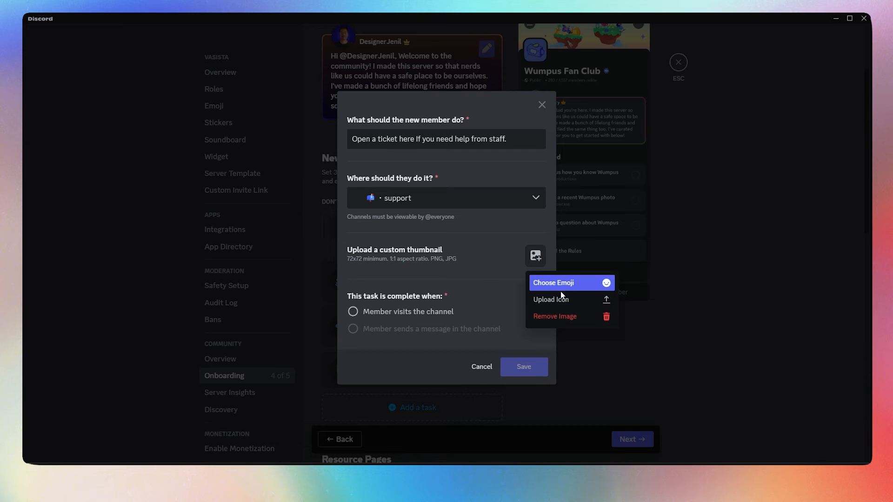
left_click(565, 292)
type("mail")
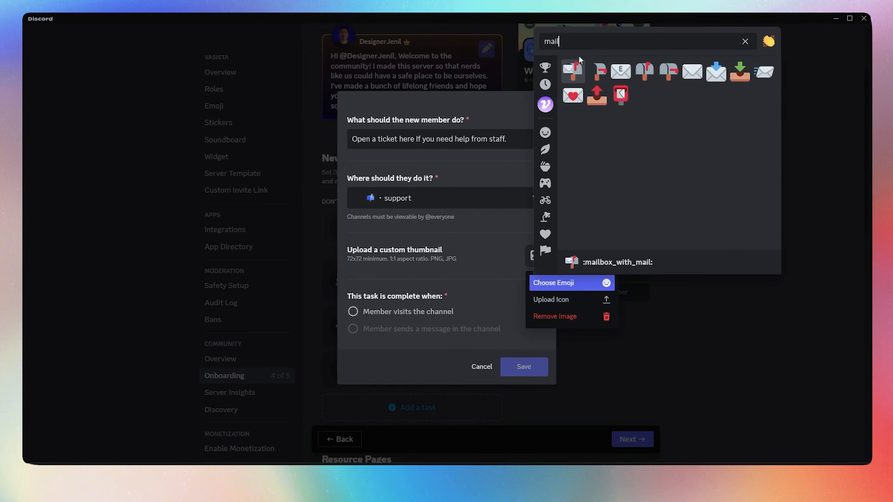
left_click(572, 70)
left_click(393, 311)
left_click(534, 367)
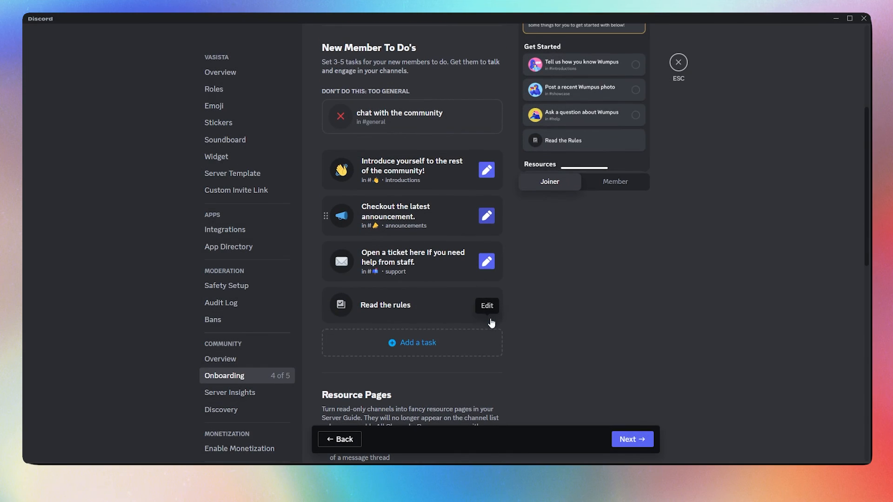
Step: Dismiss all recommended channels for the Server Guide's Resource Pages
scroll(585, 323, "down", 5)
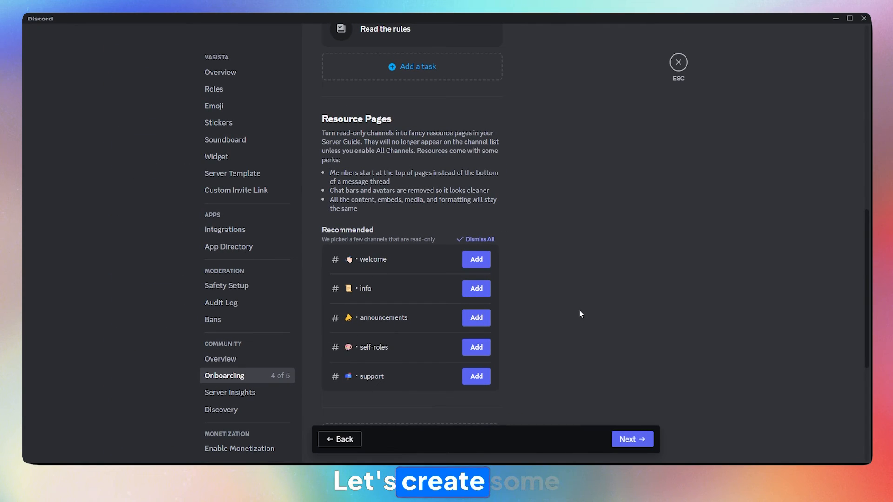
left_click(487, 244)
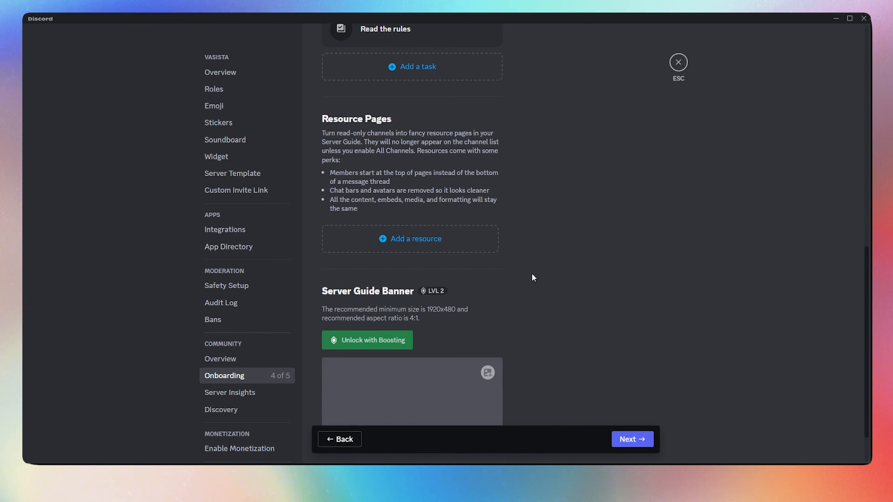
Step: Add a resource page to the Server Guide for the info channel
scroll(568, 289, "up", 1)
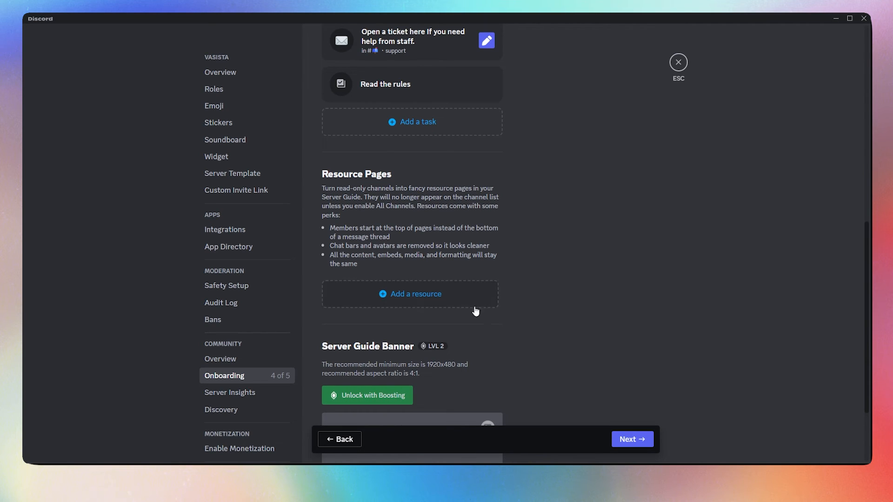
left_click(424, 300)
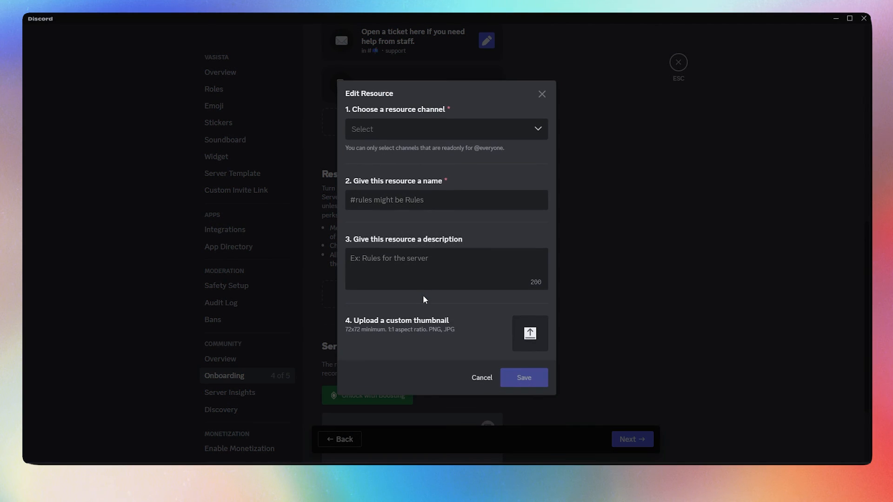
left_click(395, 132)
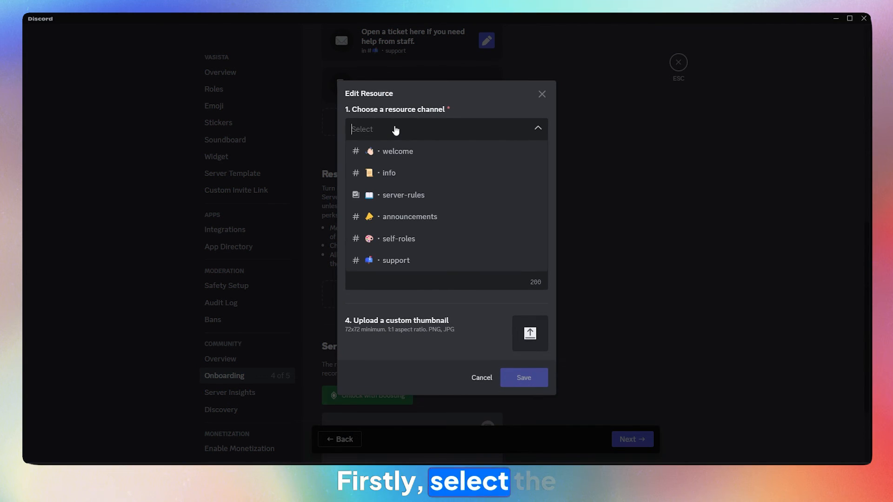
left_click(397, 174)
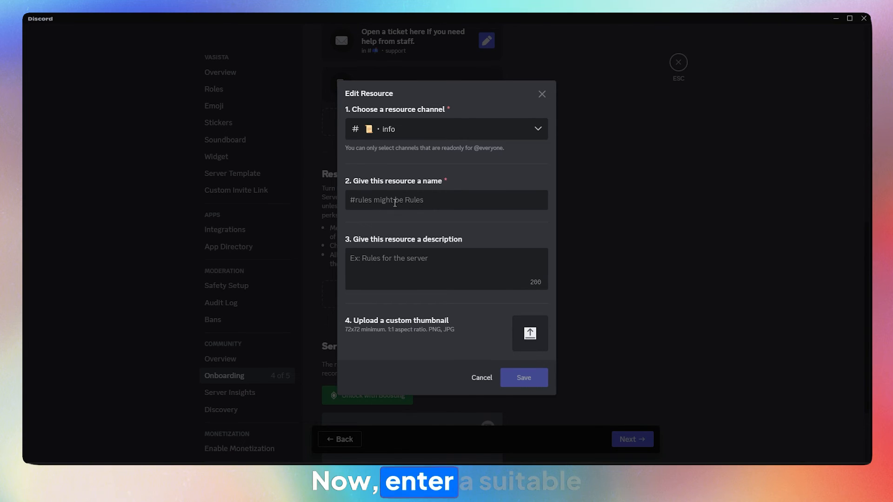
Step: Name the resource "Information Guide", described as "Get to know everything our server has to offer to you, including the info about server roles and leveling perks."
left_click(403, 199)
type("Int")
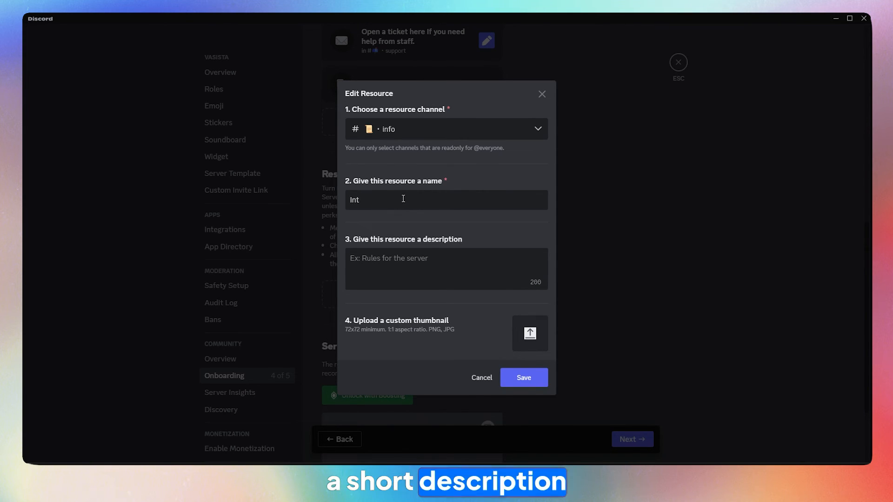
type("ormation Guide")
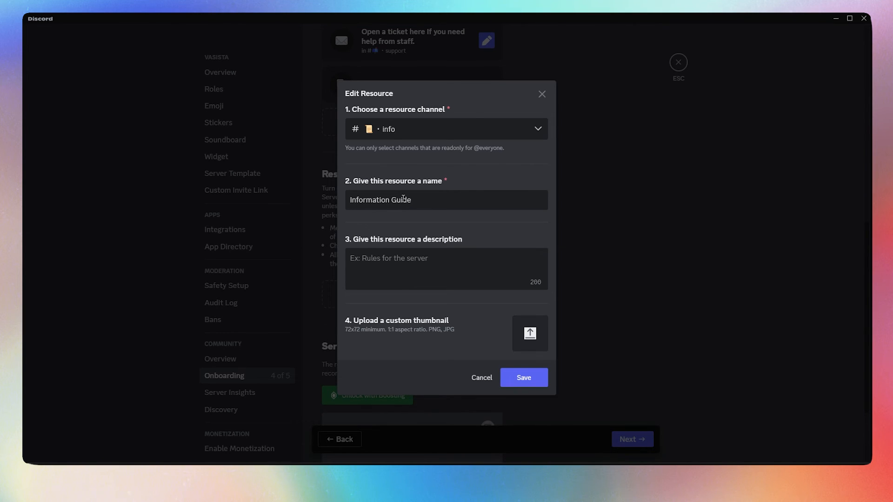
left_click(364, 281)
type("Get to know everything our server has to offer to you, including the info about server roles and leveling perks.")
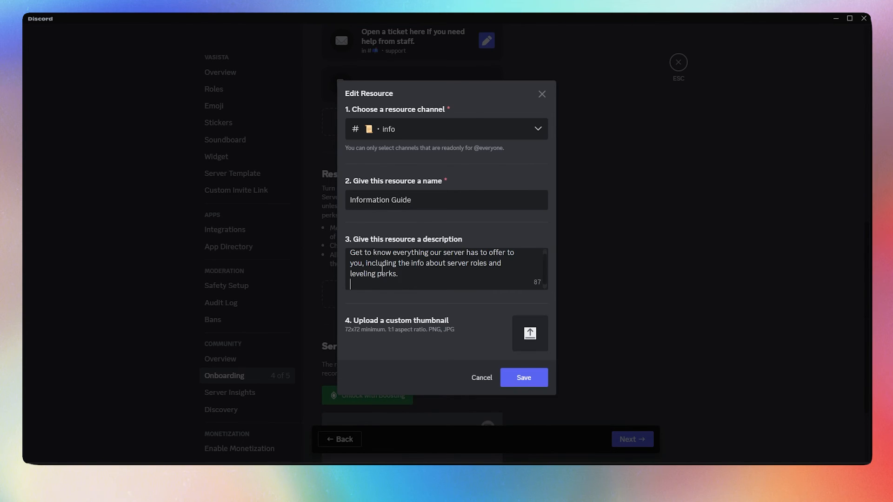
Step: Try to upload Information.png as the resource's custom thumbnail and save the resource
left_click(530, 334)
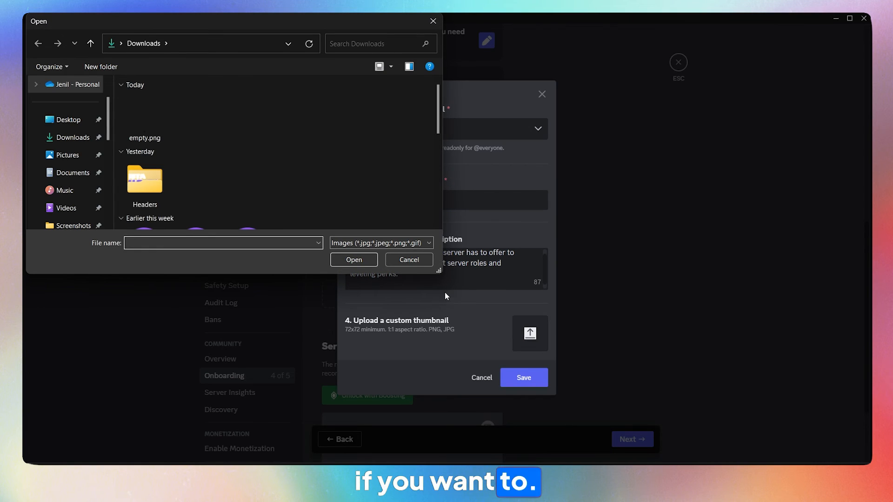
scroll(262, 147, "down", 3)
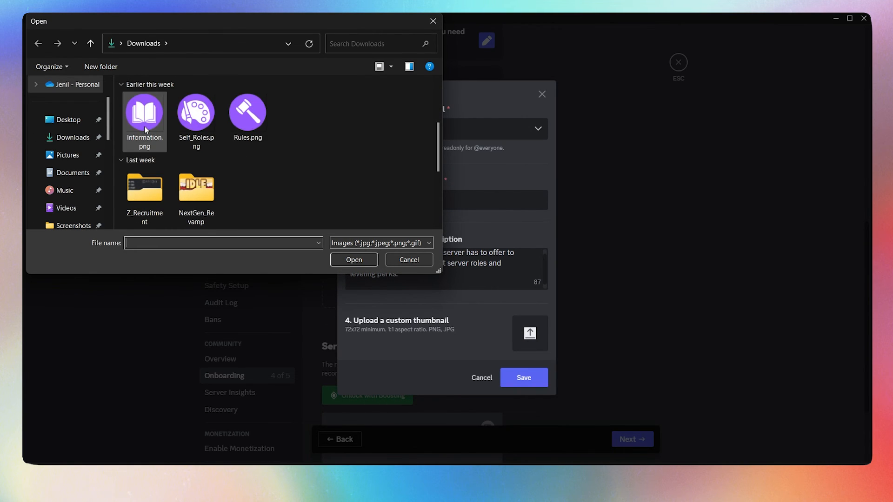
left_click(365, 259)
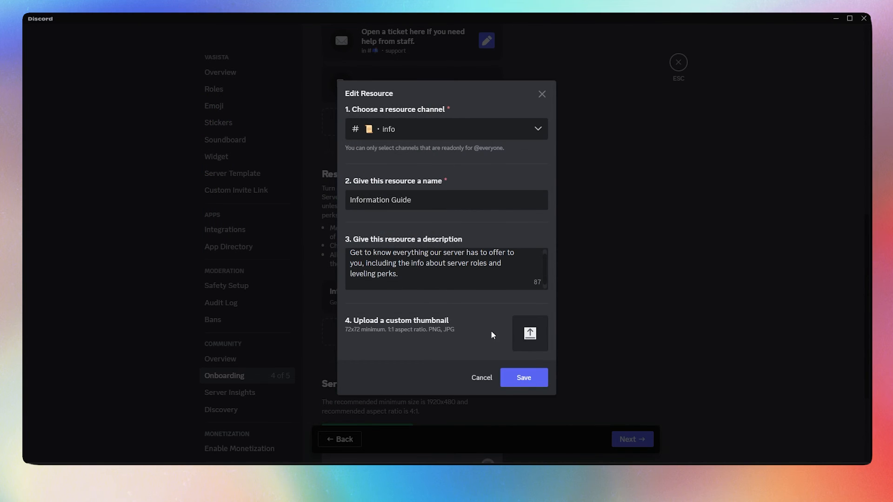
left_click(525, 379)
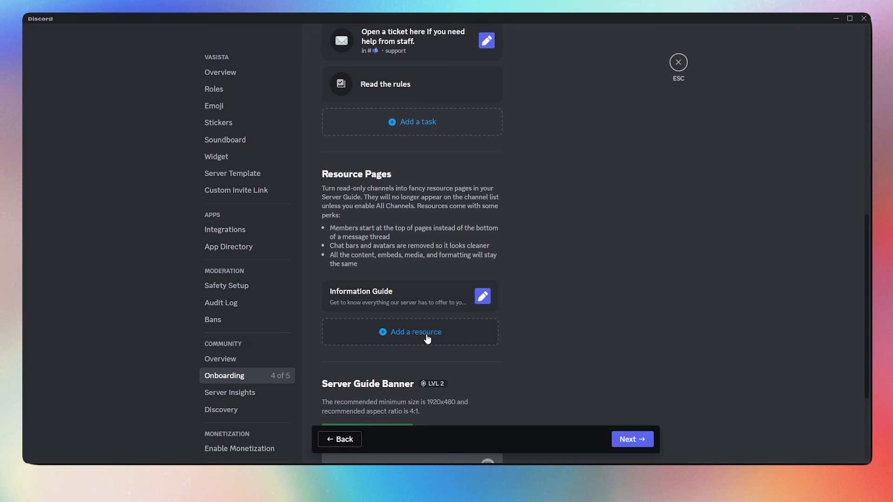
Step: Edit the Information Guide resource to use Information.png as its custom thumbnail and save it
left_click(483, 296)
left_click(530, 334)
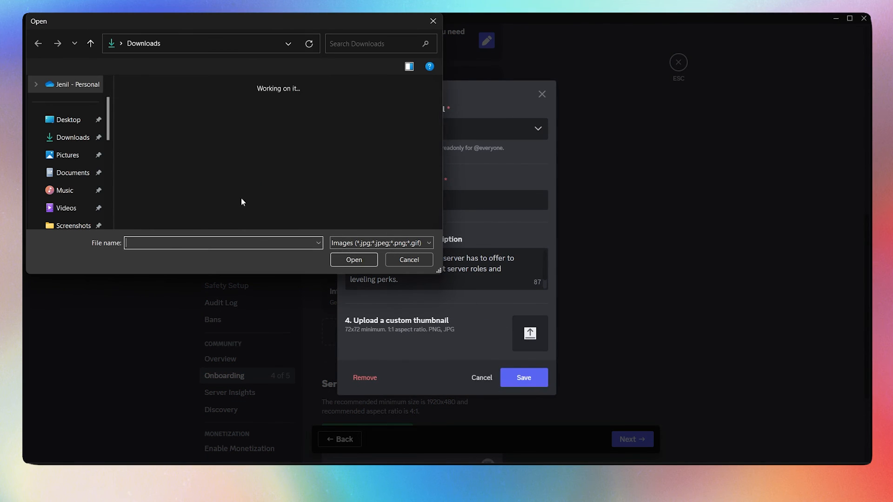
left_click(144, 120)
left_click(354, 260)
left_click(523, 379)
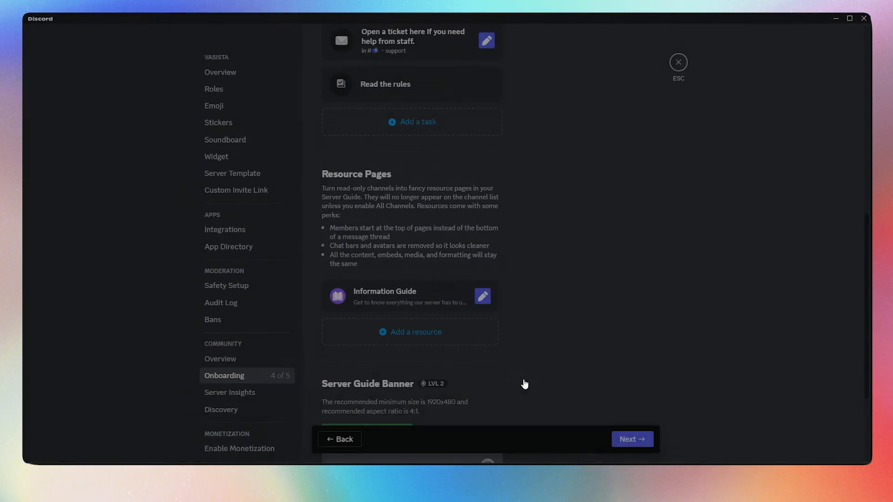
Step: Add a server-rules resource named "Server Rules", described as "Here you'll find all the rules that you can follow for a safe and enjoyable experience."
left_click(434, 334)
left_click(385, 134)
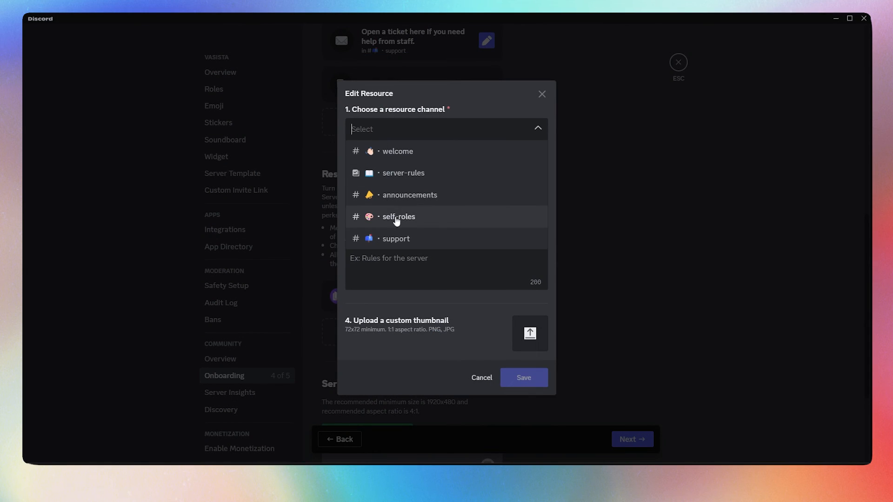
left_click(411, 179)
left_click(402, 193)
type("Server Rules")
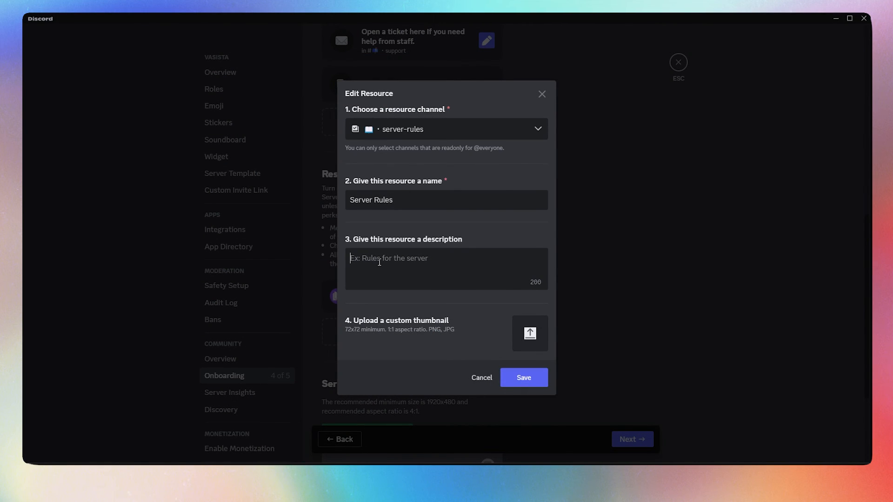
type("Here you'll find all the rules that you can follow for a safe and enjoyable experience.")
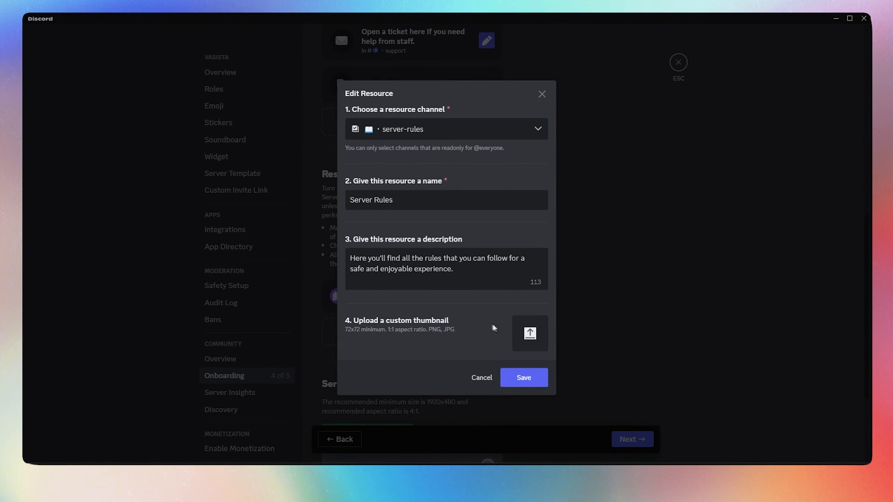
Step: Upload Rules.png as the Server Rules resource's custom thumbnail and save the resource
left_click(528, 332)
left_click(247, 119)
left_click(354, 259)
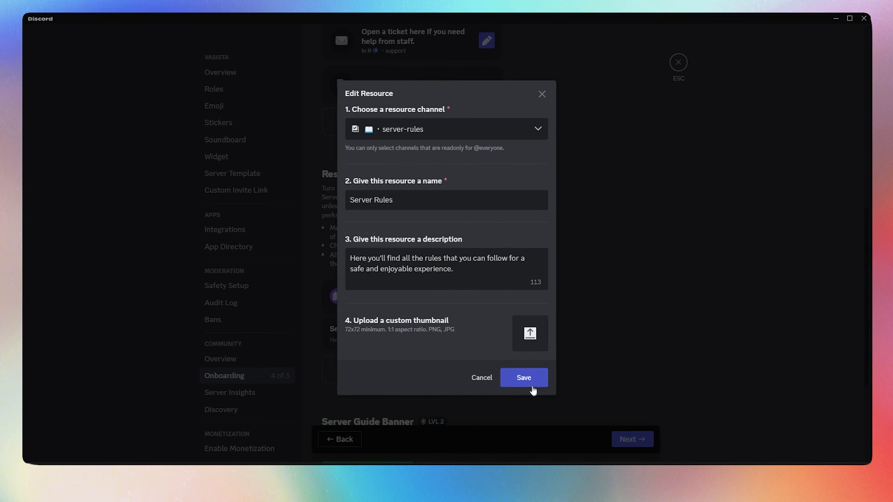
left_click(528, 382)
Step: Add a resource for the self-roles channel named "Self Roles", described as "Customize your profile with self-assignable roles. Pick the roles that best describe you."
left_click(434, 370)
left_click(375, 133)
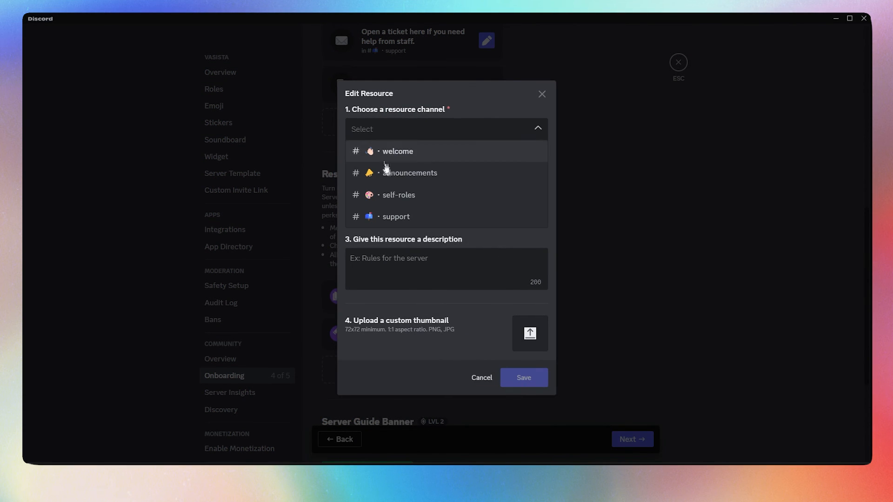
left_click(379, 193)
left_click(366, 205)
type("Self Roles")
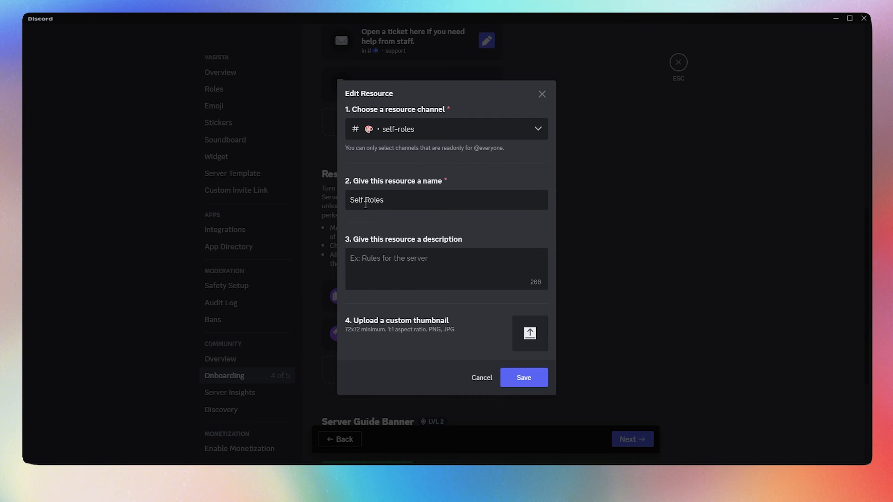
left_click(418, 267)
type("Customize your profile with self-assignable roles. Pick the roles that best describe you.")
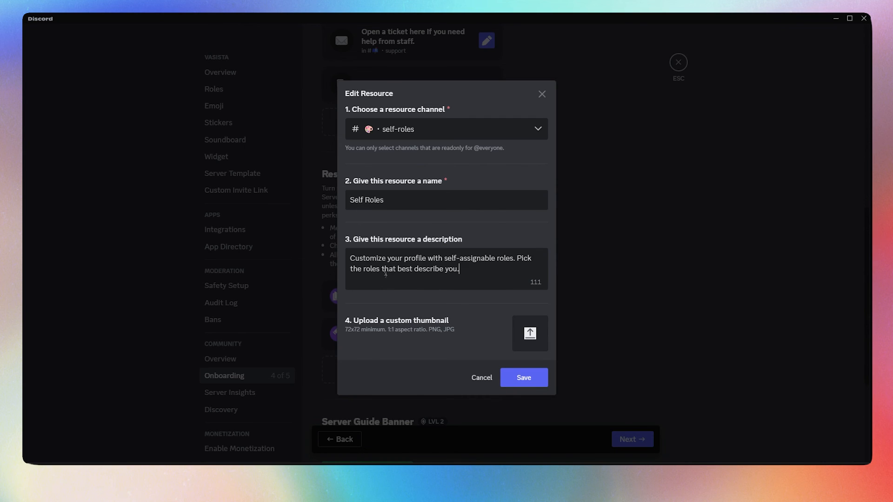
Step: Try to upload Self_Roles.png as the new resource's custom thumbnail and save the resource
left_click(529, 333)
left_click(195, 121)
double_click(192, 135)
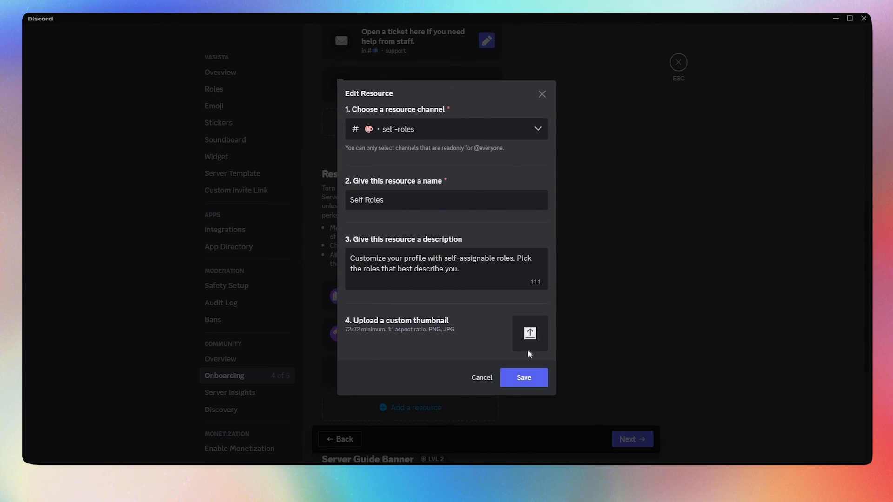
left_click(530, 333)
left_click(193, 115)
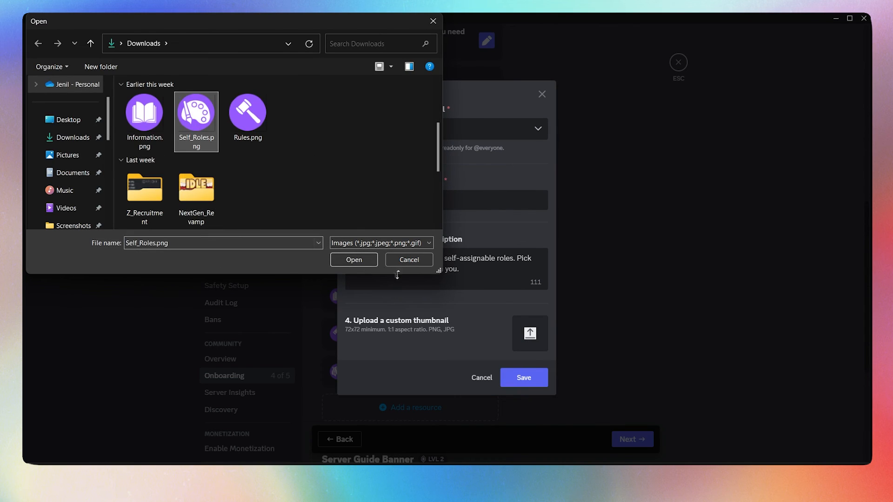
double_click(193, 115)
left_click(524, 378)
Step: Edit the Self Roles resource to use Self_Roles.png as its custom thumbnail and save it
left_click(482, 371)
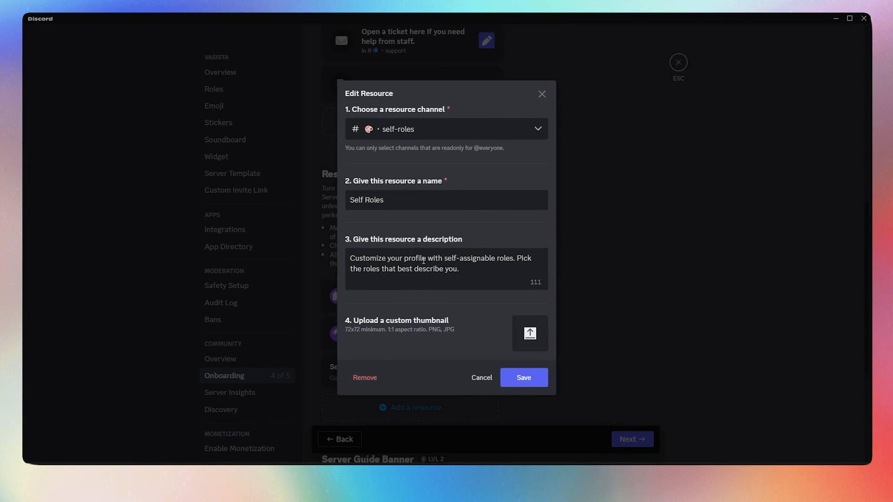
left_click(530, 333)
scroll(171, 152, "down", 4)
left_click(193, 117)
left_click(354, 259)
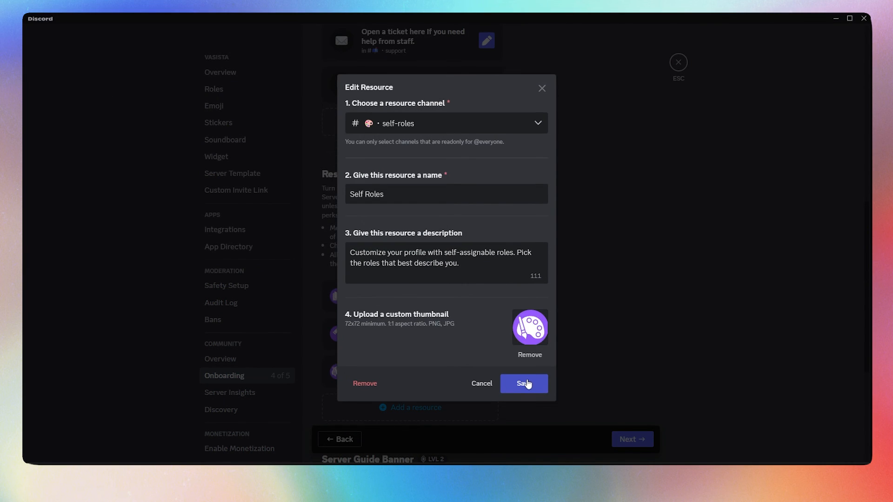
left_click(524, 380)
Step: Proceed from the Server Guide to the onboarding review and start the new member preview
scroll(549, 380, "down", 2)
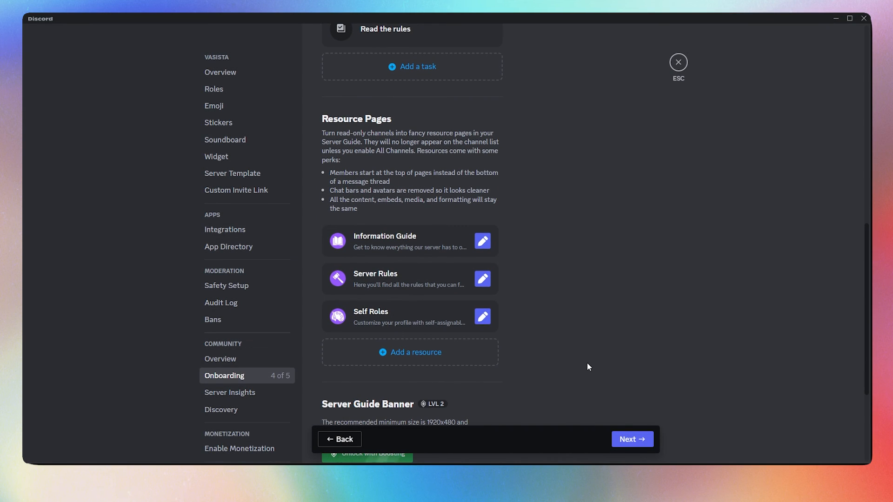
scroll(587, 365, "down", 5)
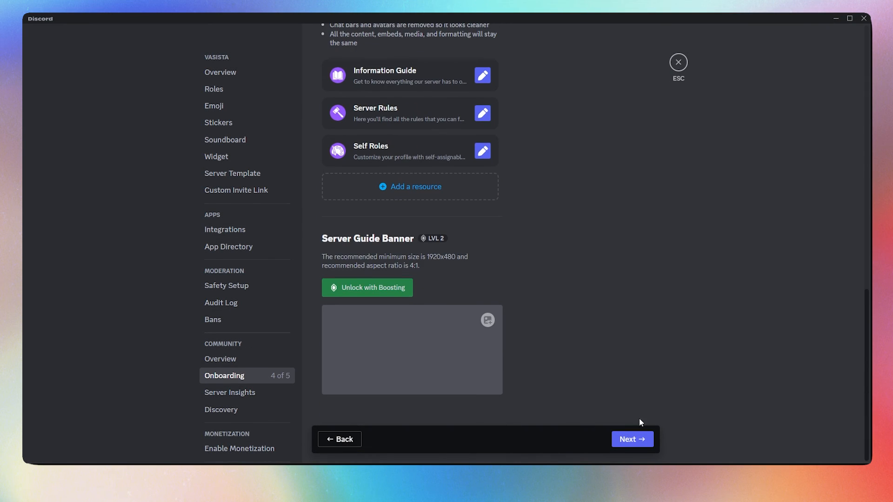
left_click(640, 441)
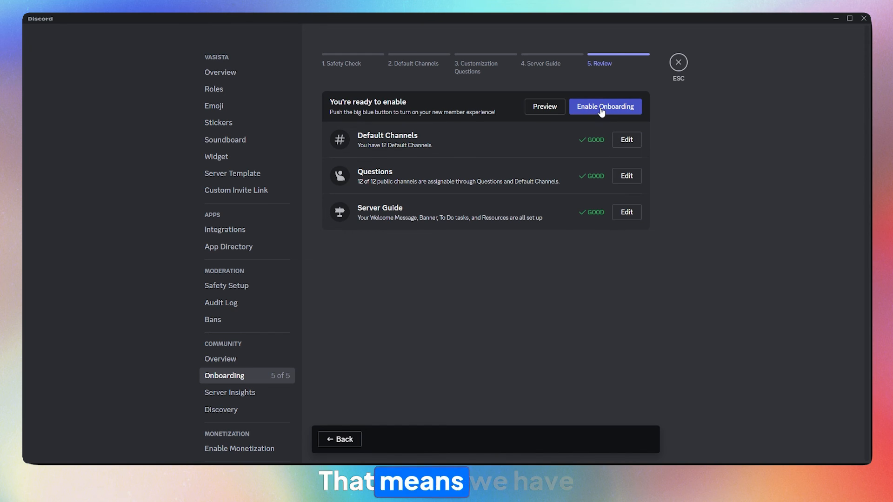
left_click(539, 111)
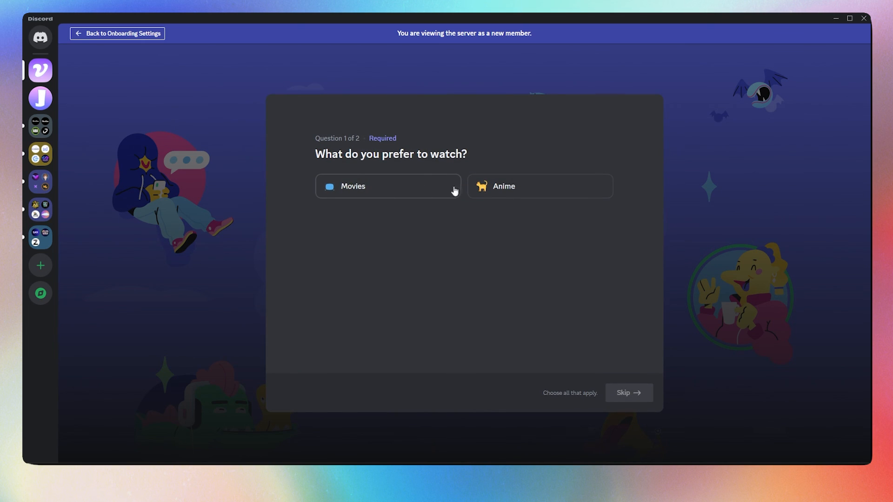
Step: Answer the preview questions with Movies and Asia, and finish by agreeing to the server rules
left_click(397, 186)
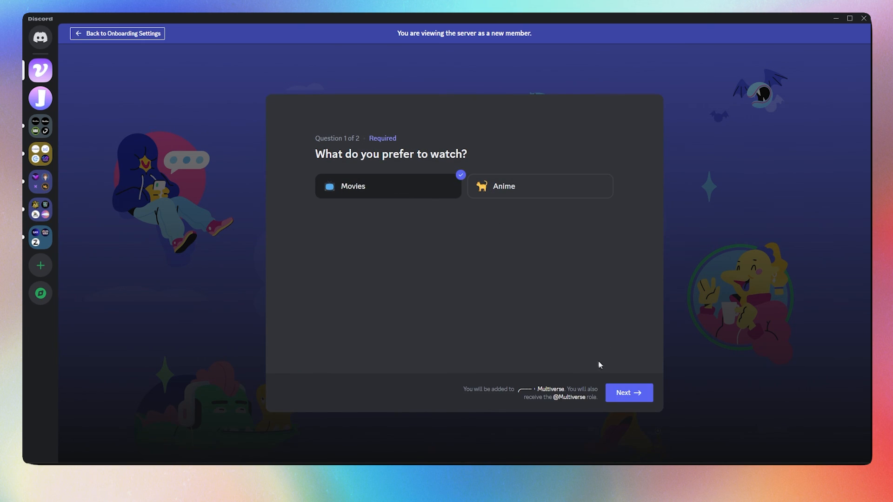
left_click(634, 399)
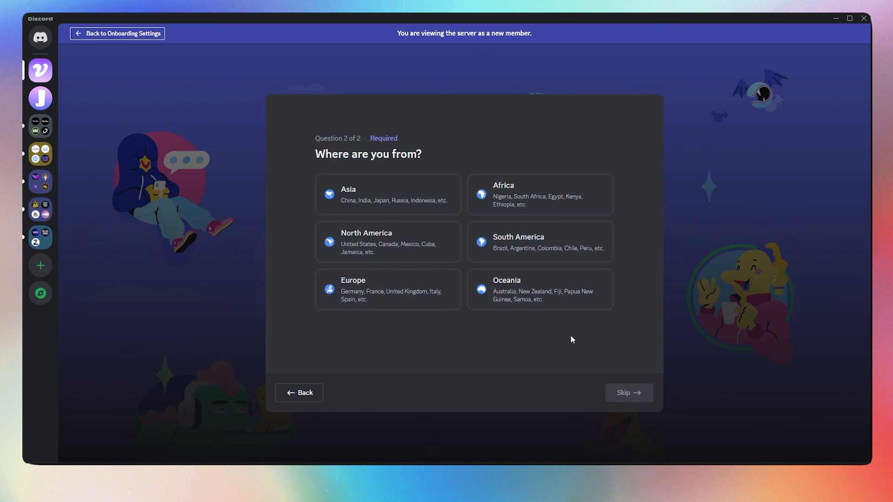
left_click(367, 202)
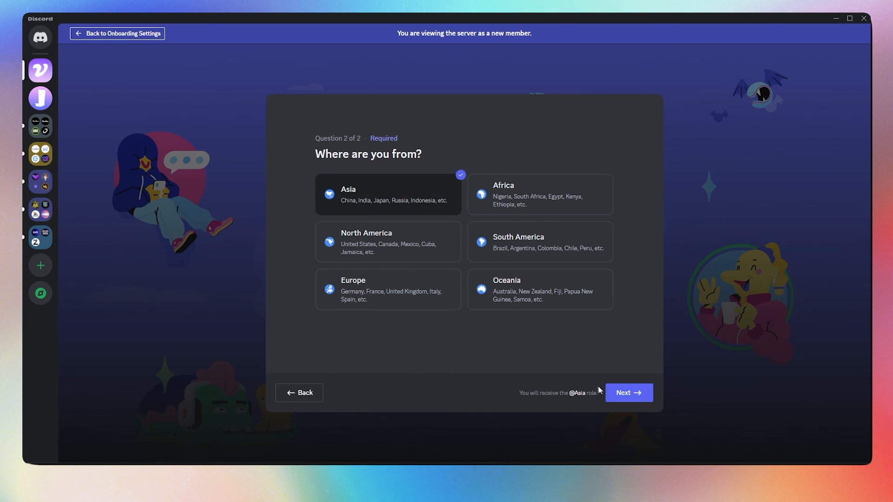
left_click(625, 397)
scroll(602, 333, "down", 1)
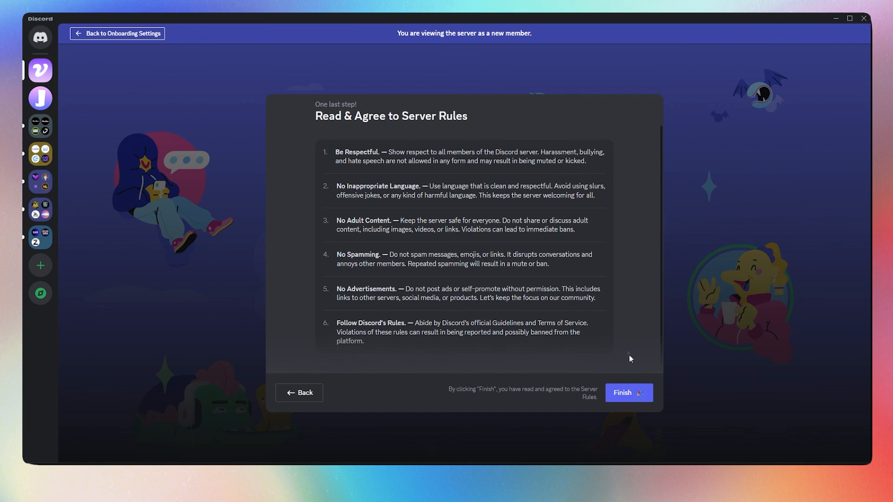
left_click(630, 393)
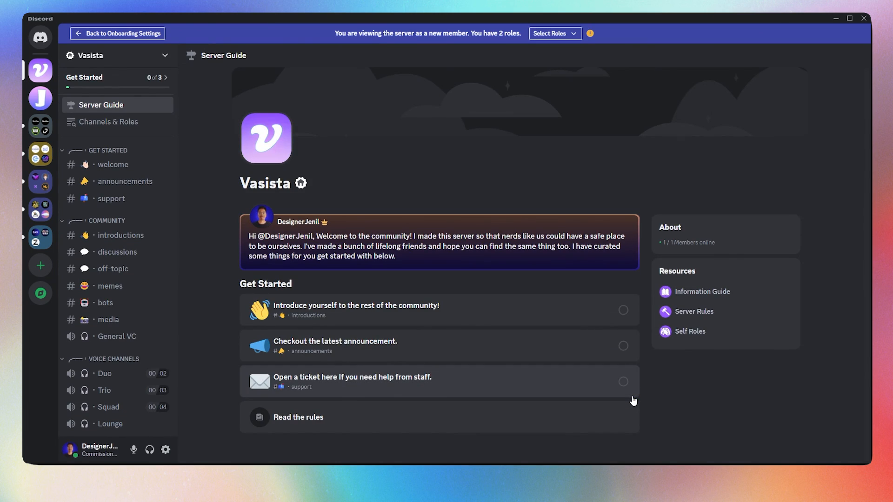
Step: Go through the introductions, announcements and support tasks in the new member preview, and check the server rules from the Server Guide
left_click(625, 318)
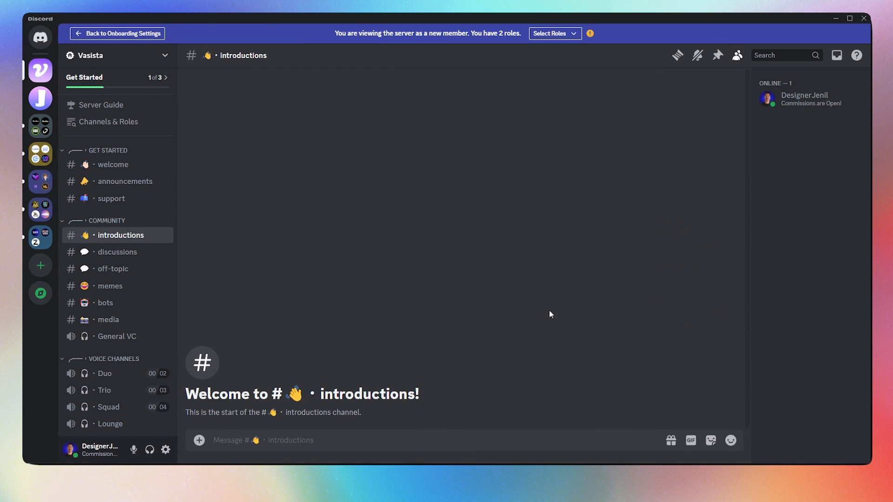
left_click(130, 183)
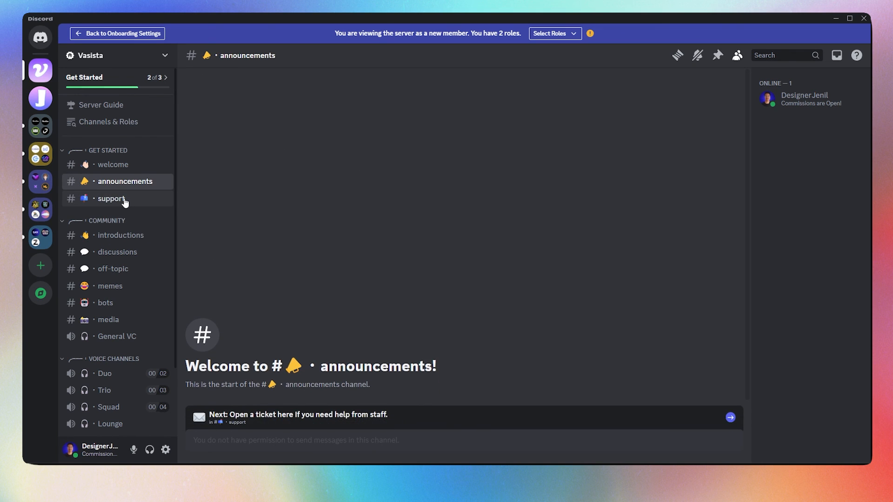
left_click(124, 200)
left_click(120, 107)
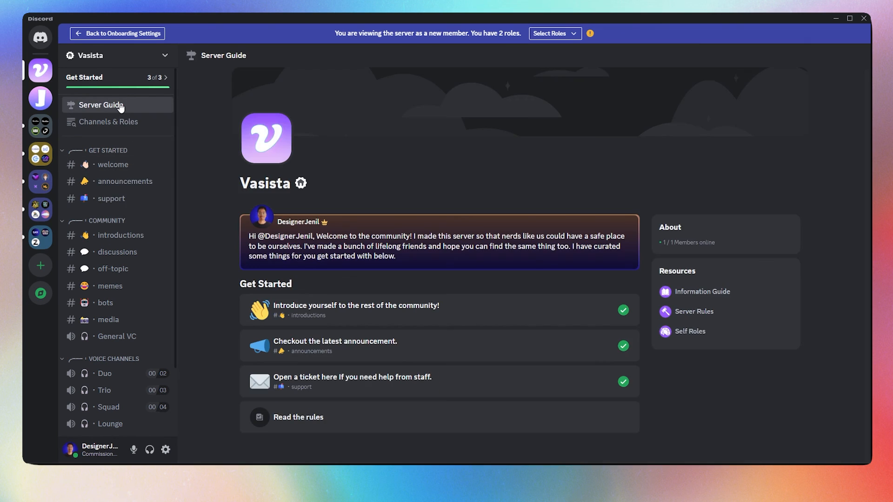
left_click(445, 415)
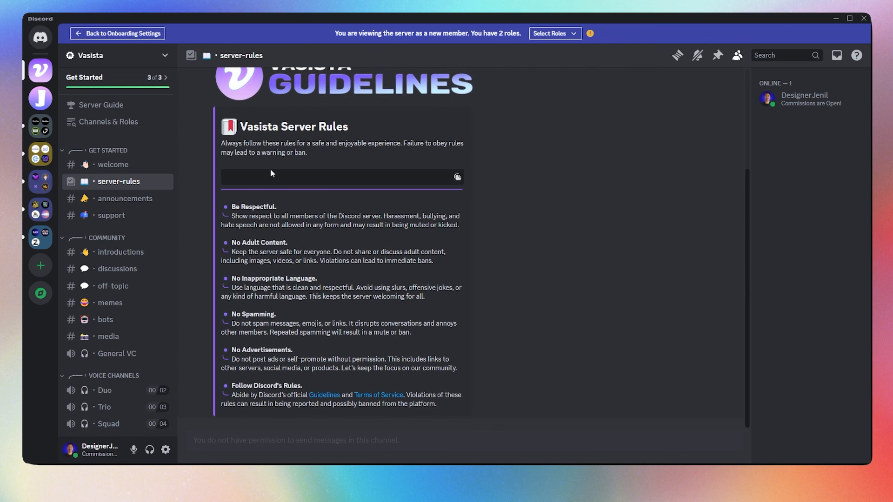
left_click(113, 107)
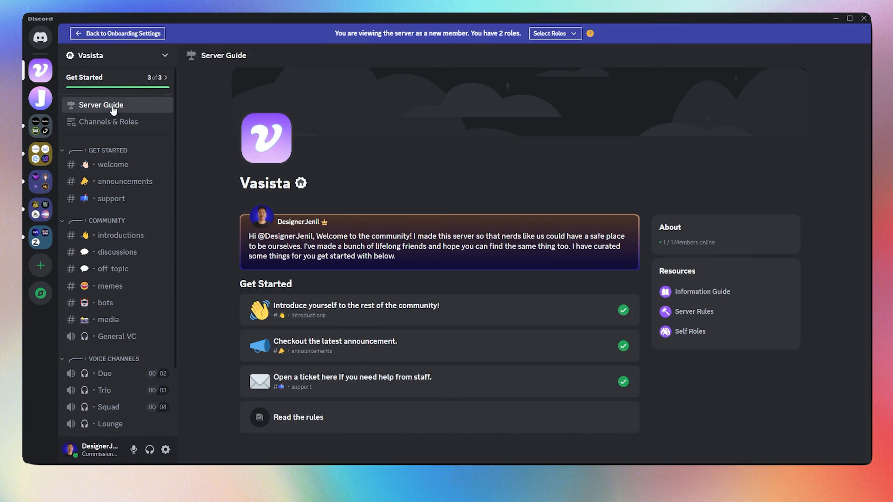
Step: Examine the Information Guide, Server Rules and Self Roles resource pages in the Server Guide, closing each one after viewing
left_click(690, 294)
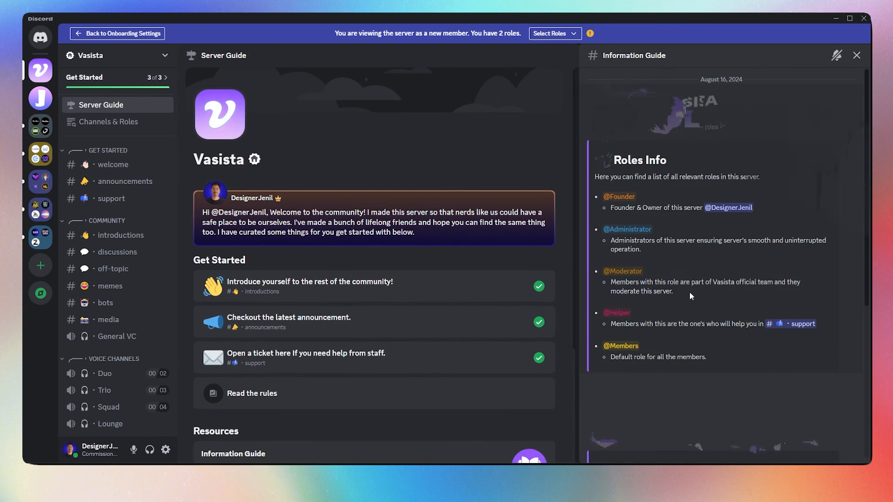
left_click(856, 56)
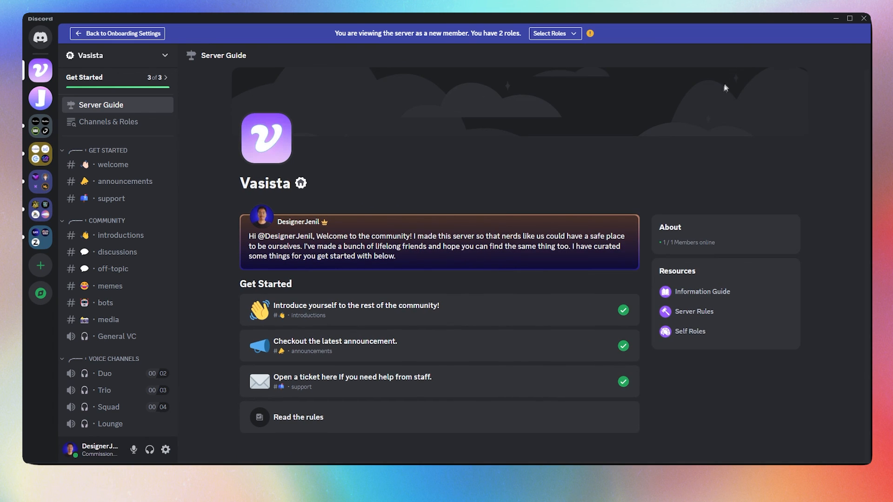
left_click(714, 311)
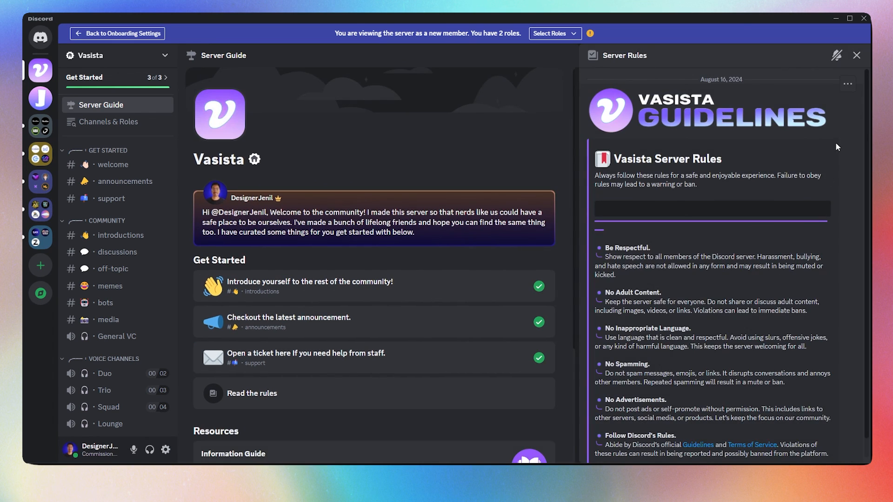
scroll(820, 153, "down", 1)
left_click_drag(580, 253, 546, 251)
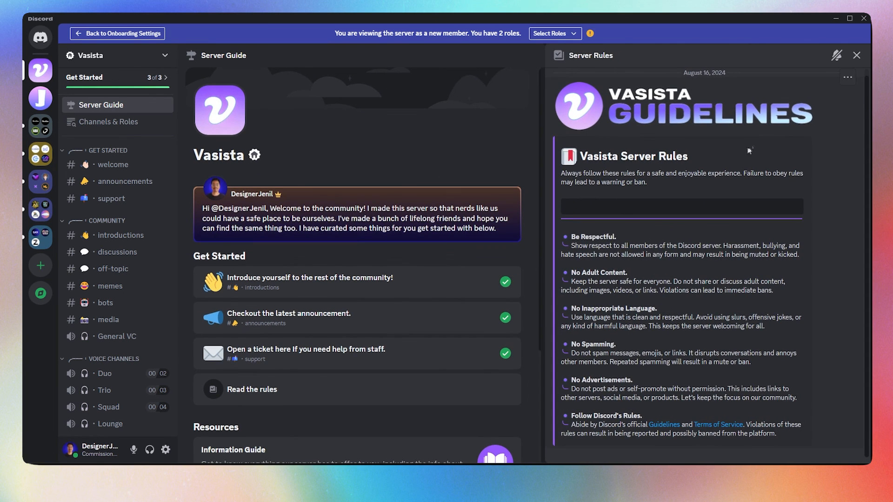
left_click(857, 58)
left_click(715, 344)
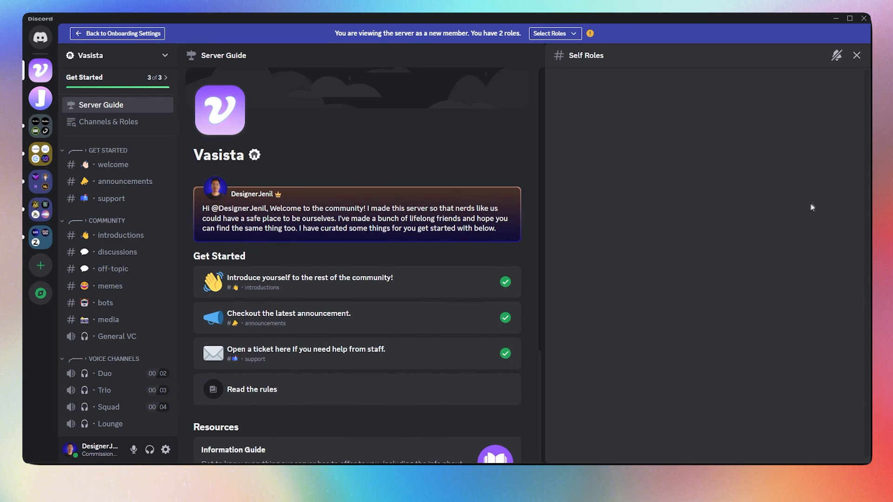
left_click(857, 56)
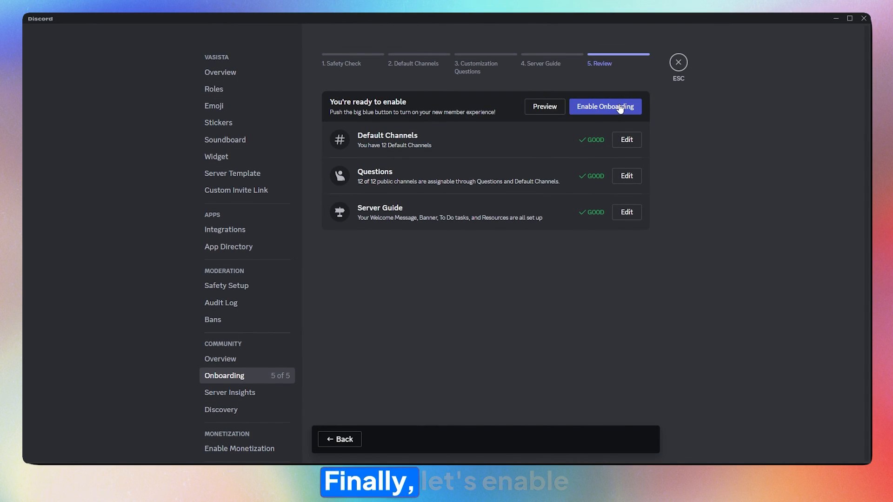
Step: Enable Onboarding for the server from the onboarding review
left_click(608, 111)
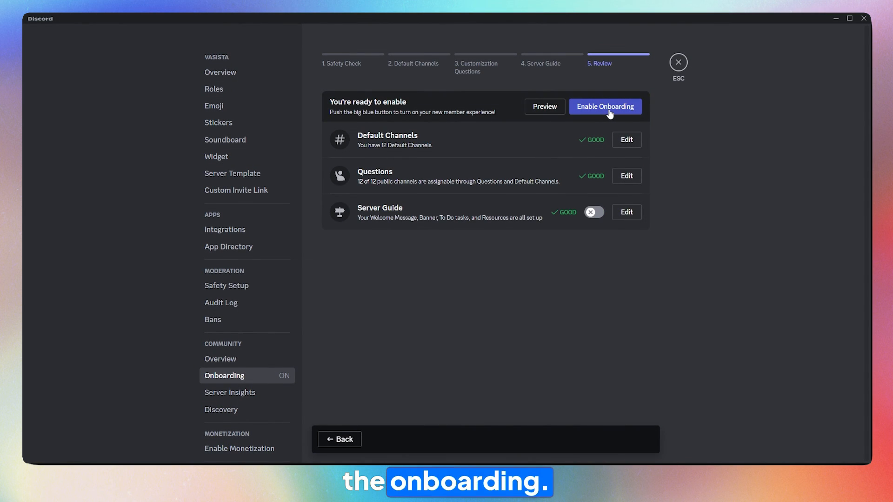